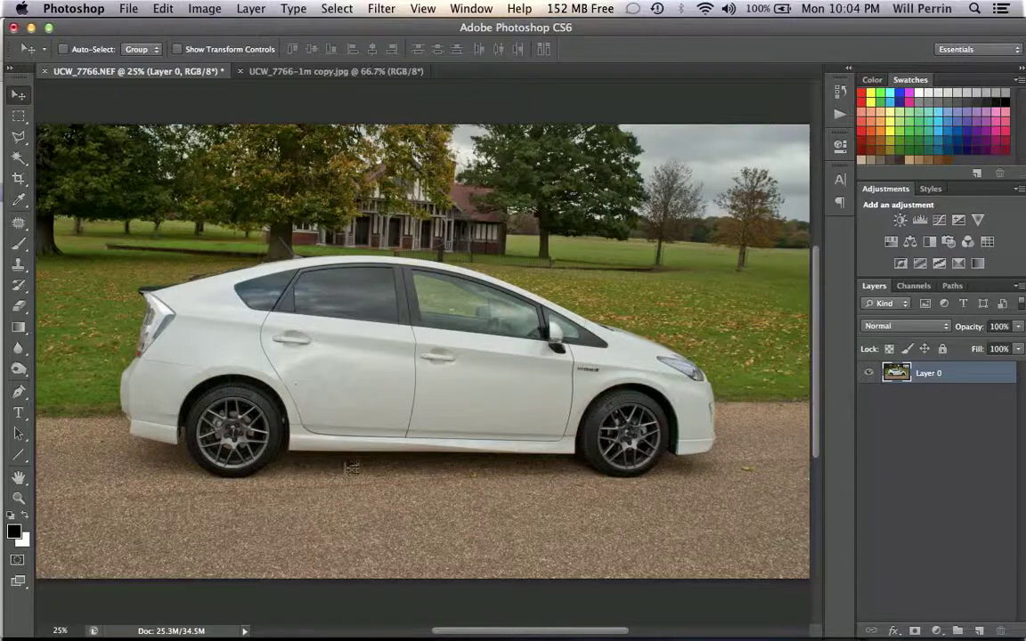
View the finished motion-blurred example in UCW_7766-1m copy.jpg and close that document
click(323, 73)
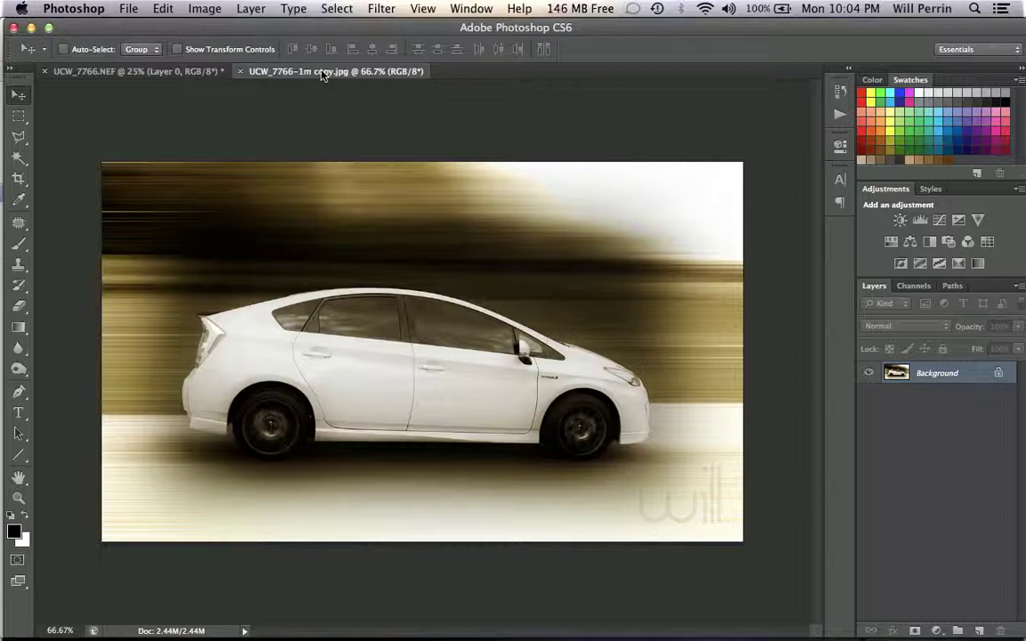
click(240, 71)
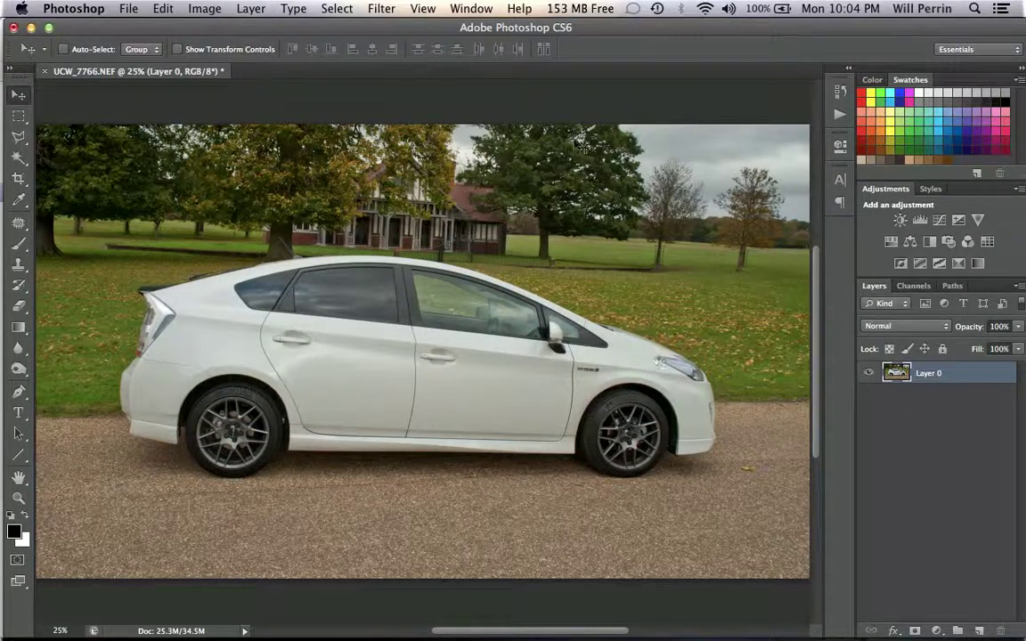
click(471, 9)
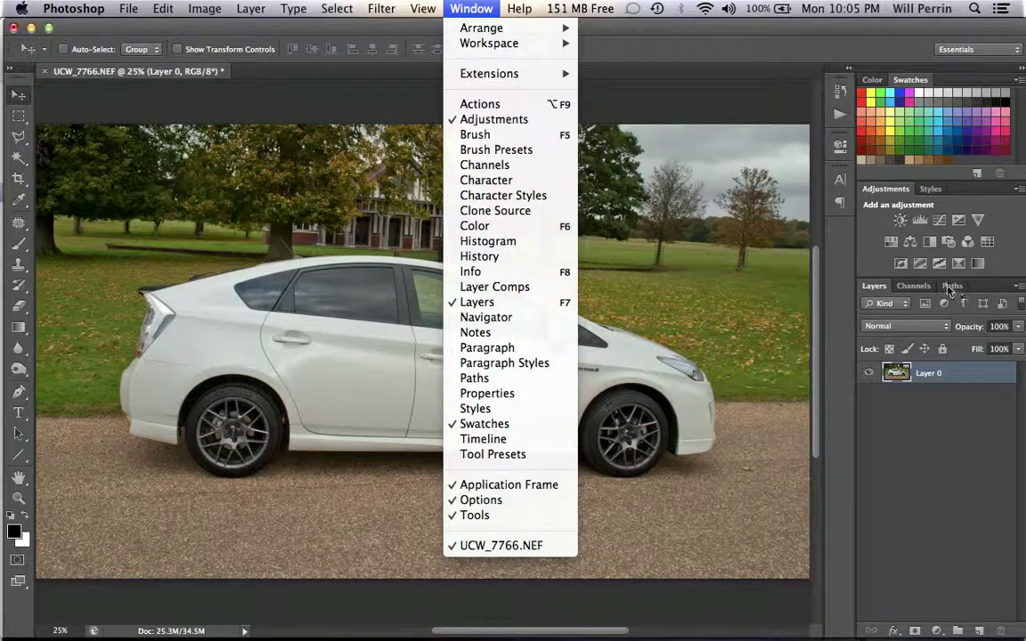
click(663, 58)
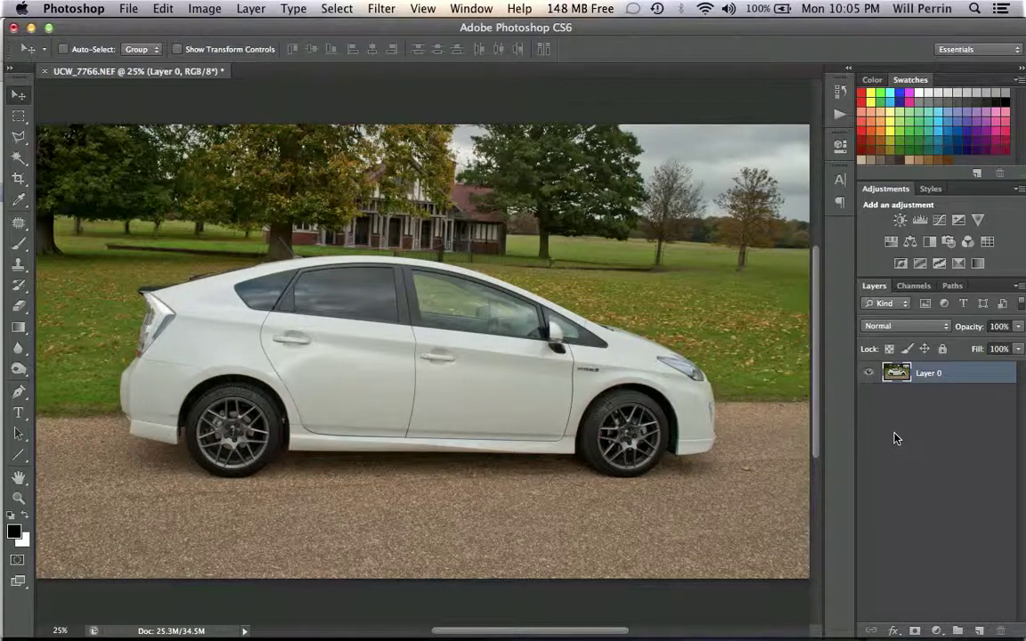
Duplicate Layer 0 of the car photo
key(super+j)
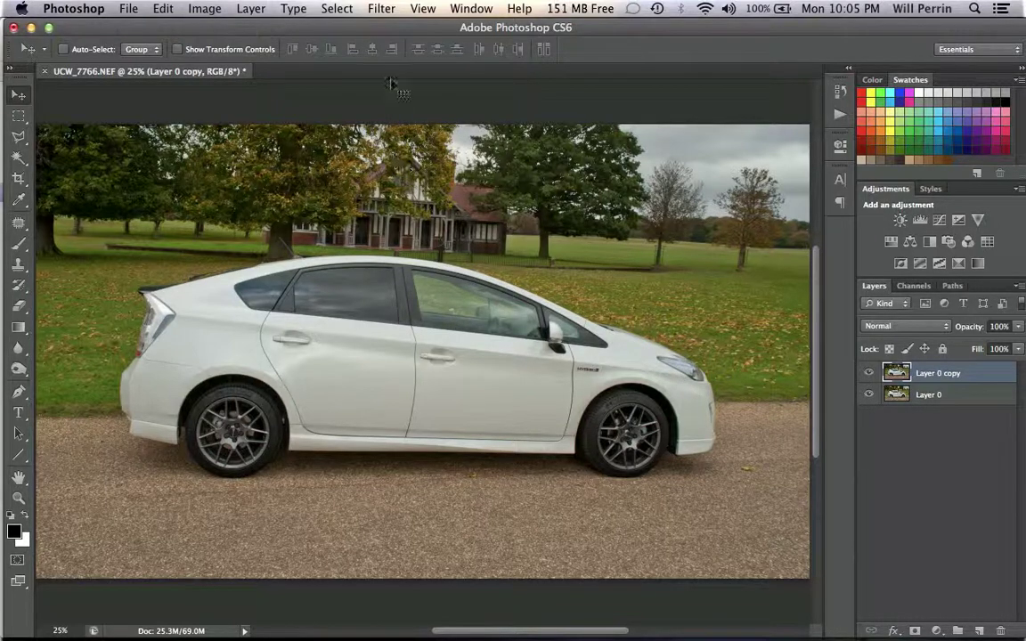
Try a Motion Blur at an angle of 0° with a longer distance on the duplicate layer, and undo it
click(381, 9)
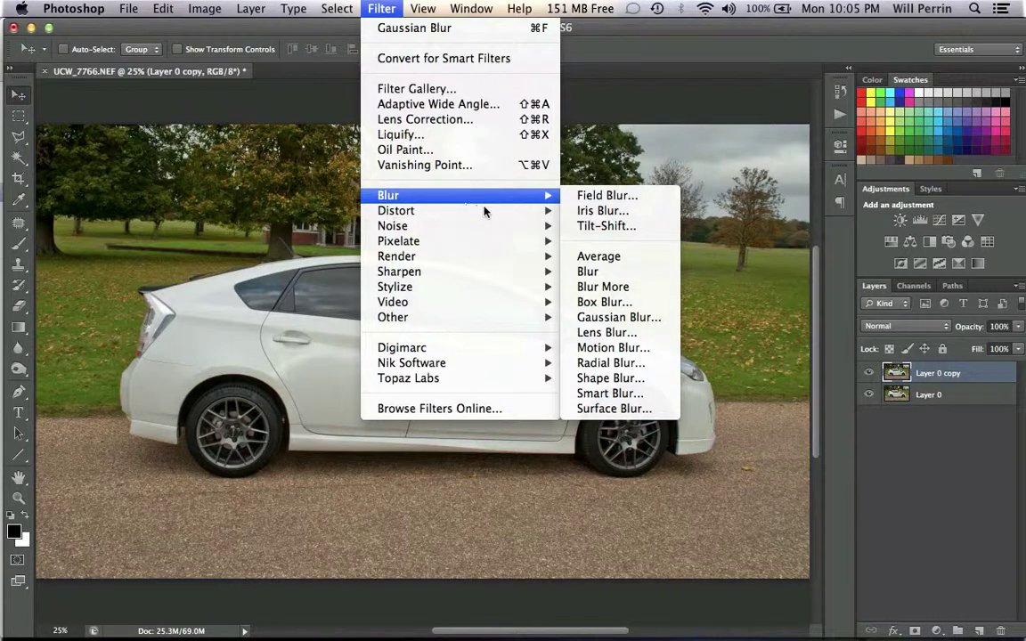
mouse_move(514, 201)
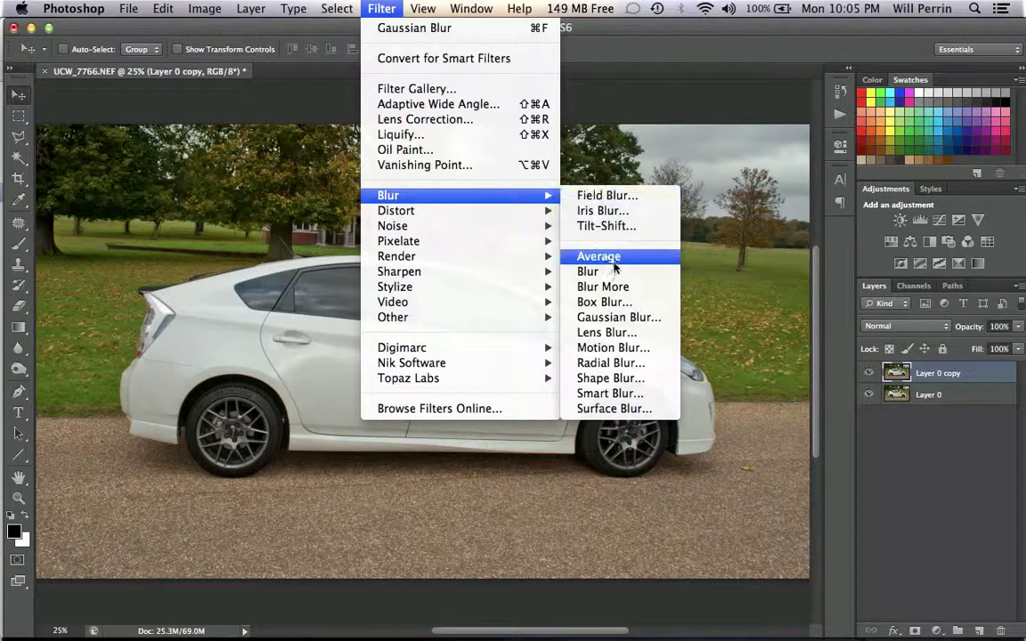
click(614, 348)
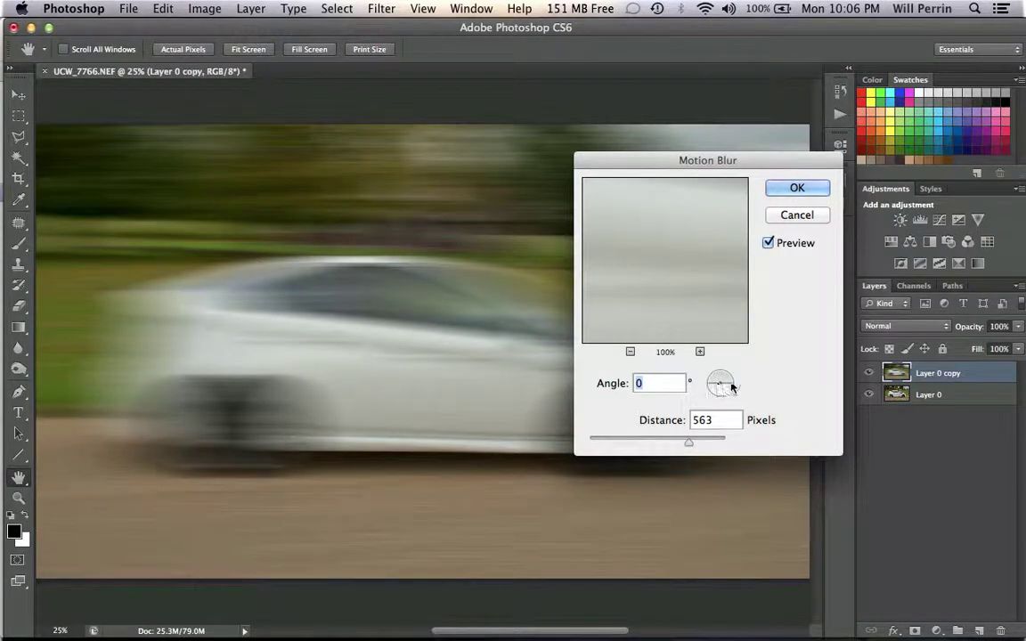
drag(713, 385, 732, 385)
mouse_move(691, 445)
mouse_down()
mouse_move(637, 446)
mouse_move(693, 446)
mouse_up()
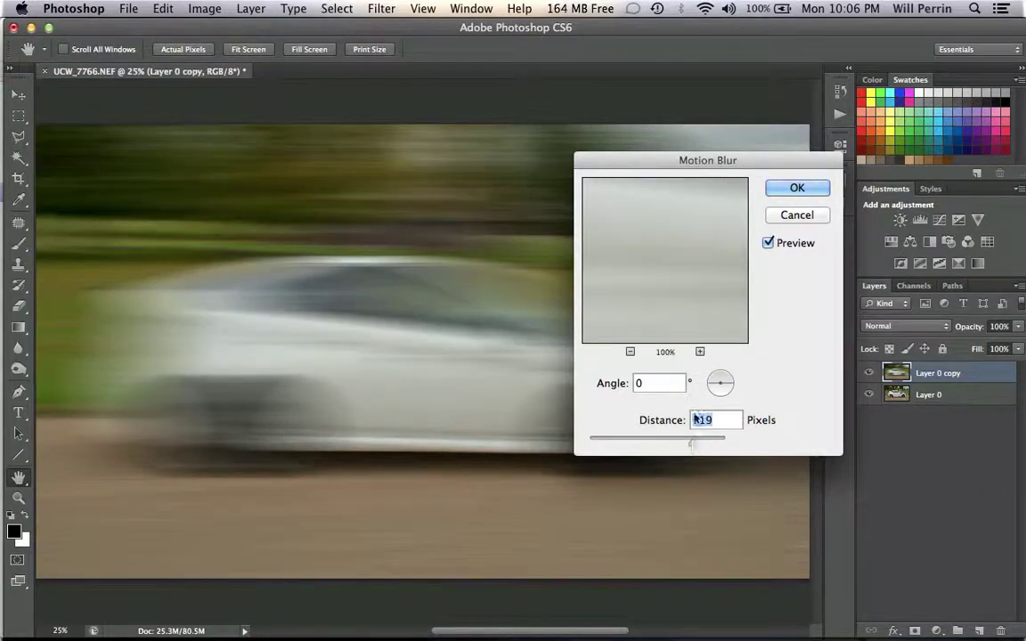
click(785, 188)
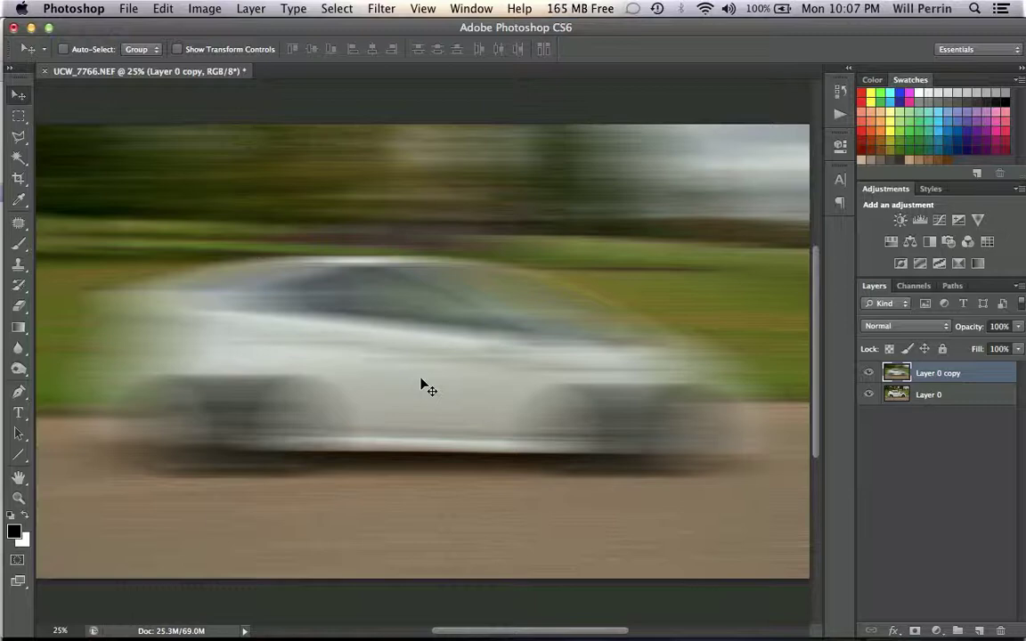
key(super+z)
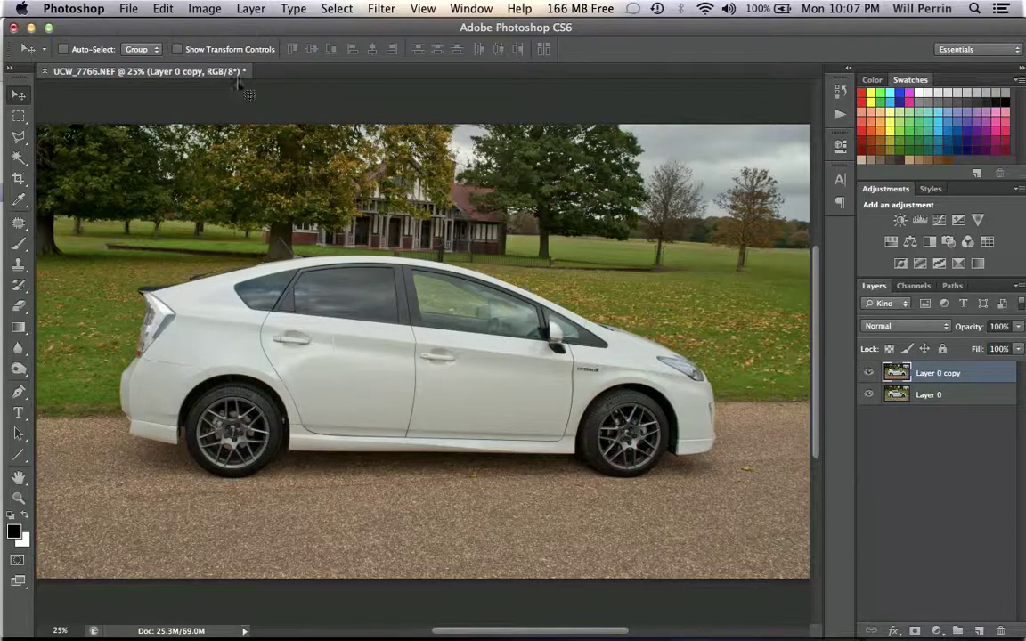
click(164, 11)
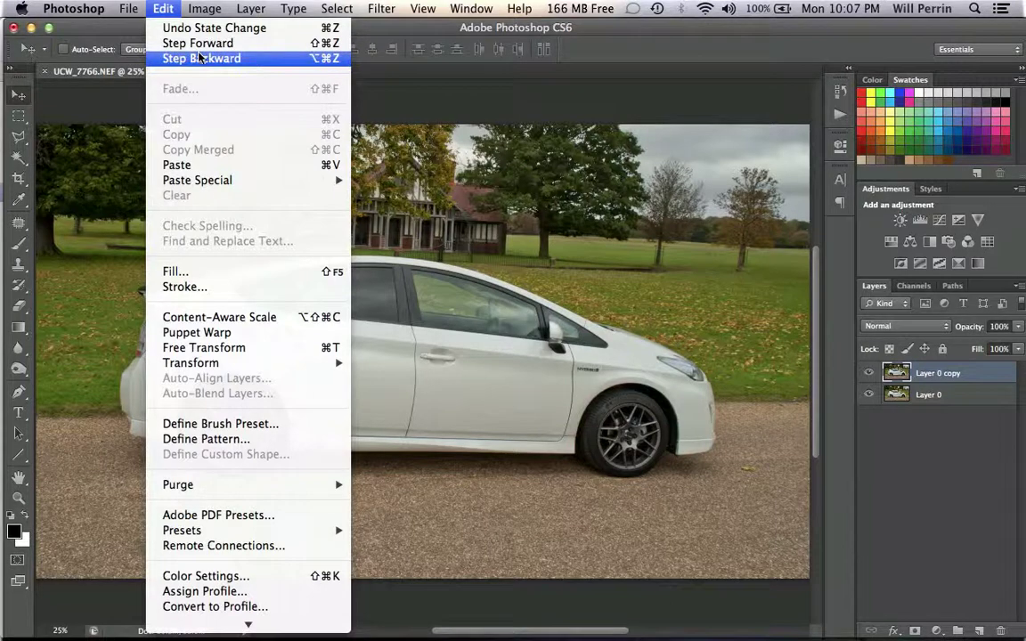
click(540, 210)
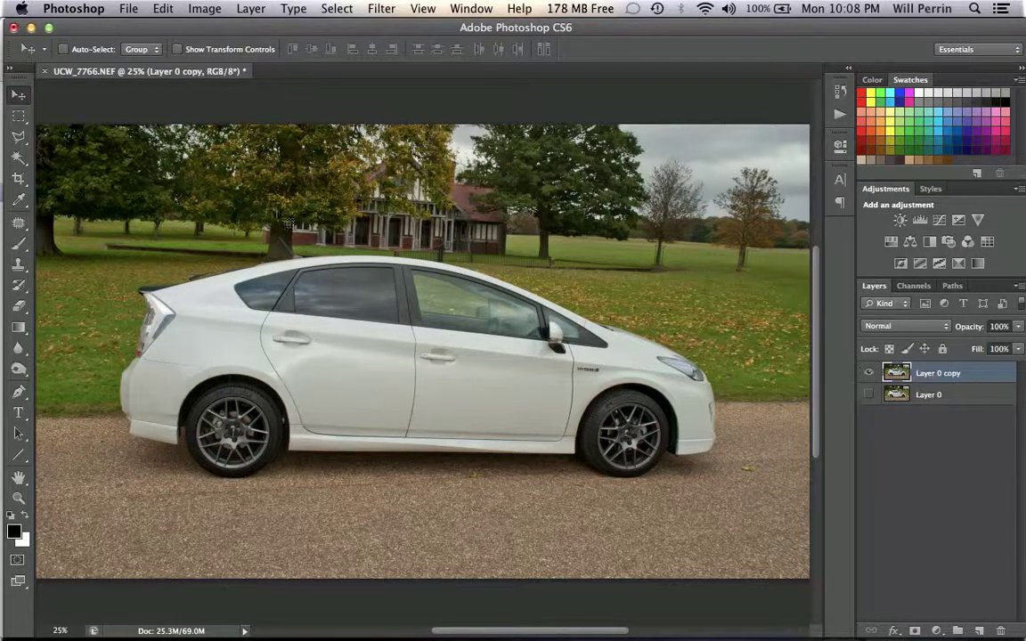
Select the car on the duplicate layer by tracing its body and wheels with the Magnetic Lasso tool
click(20, 136)
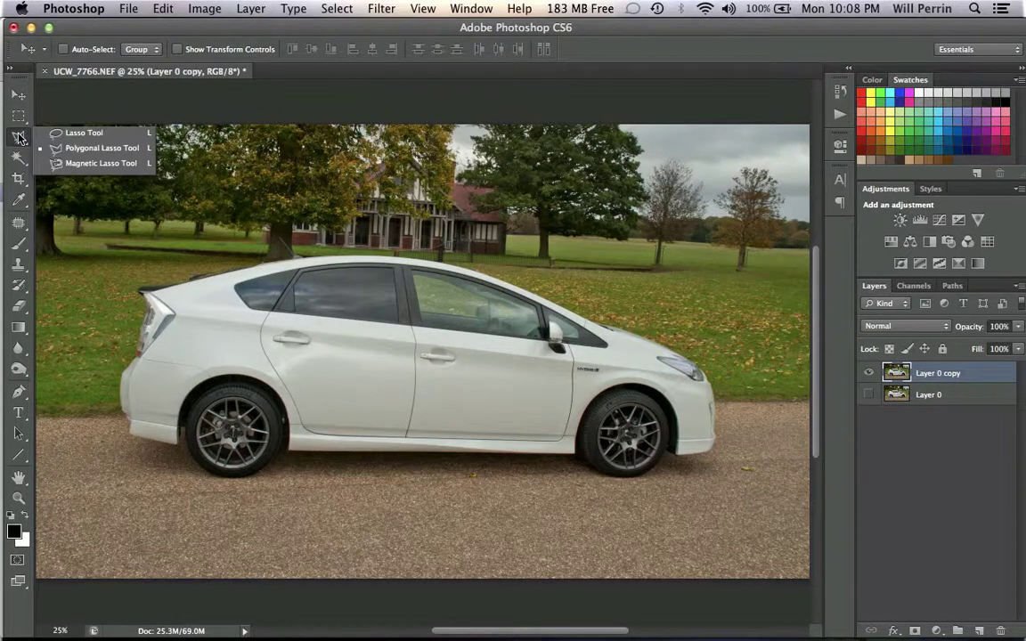
click(78, 165)
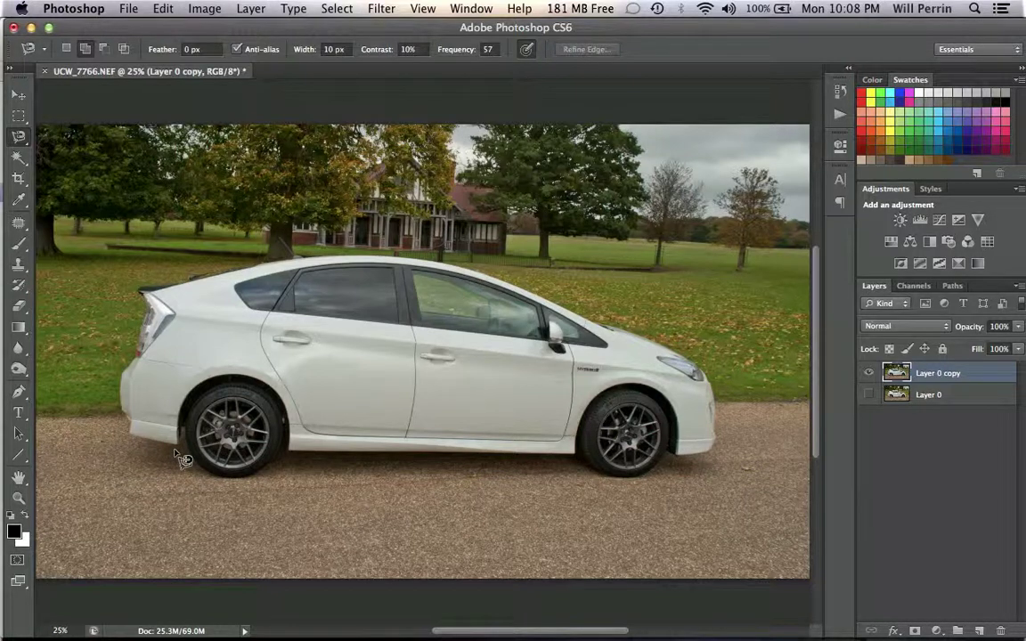
click(176, 445)
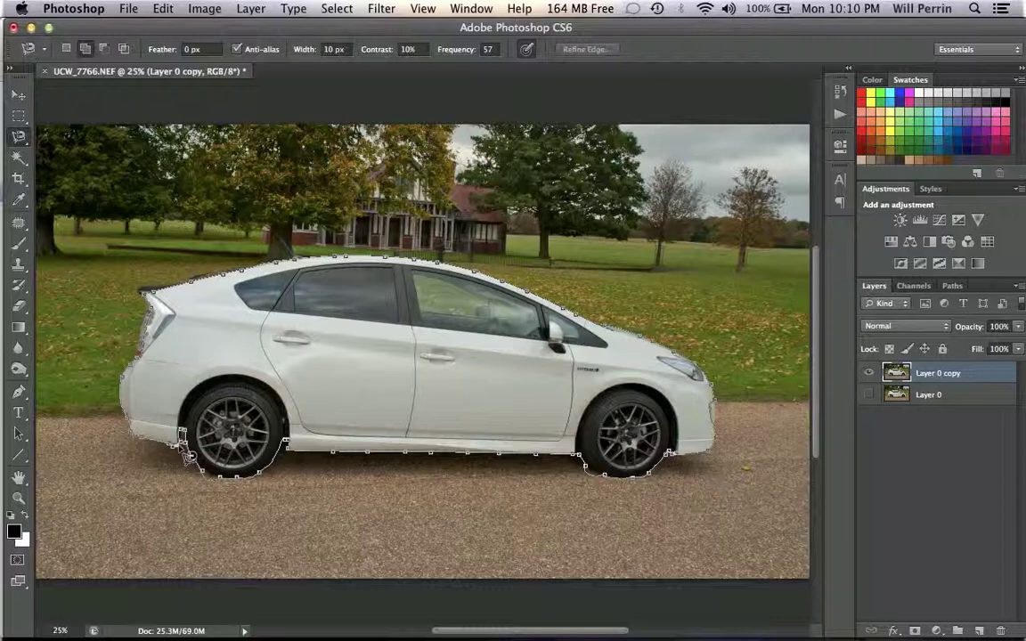
click(190, 454)
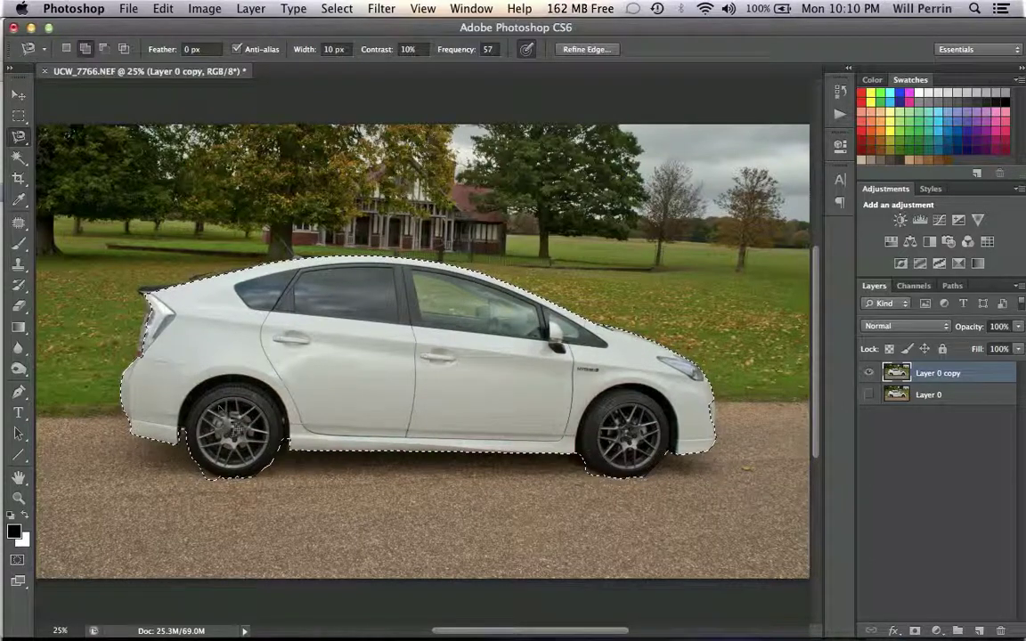
click(184, 436)
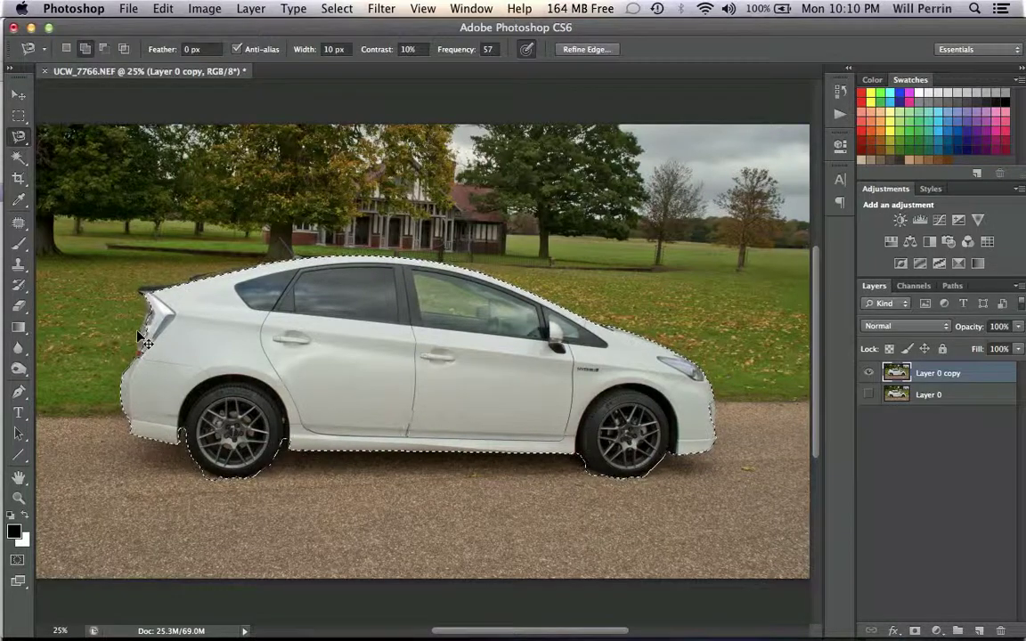
Add the missed lower outer edge of the rear tail light to the selection with the Magnetic Lasso
key(super+plus)
key(super+plus)
key(super+plus)
key(super+plus)
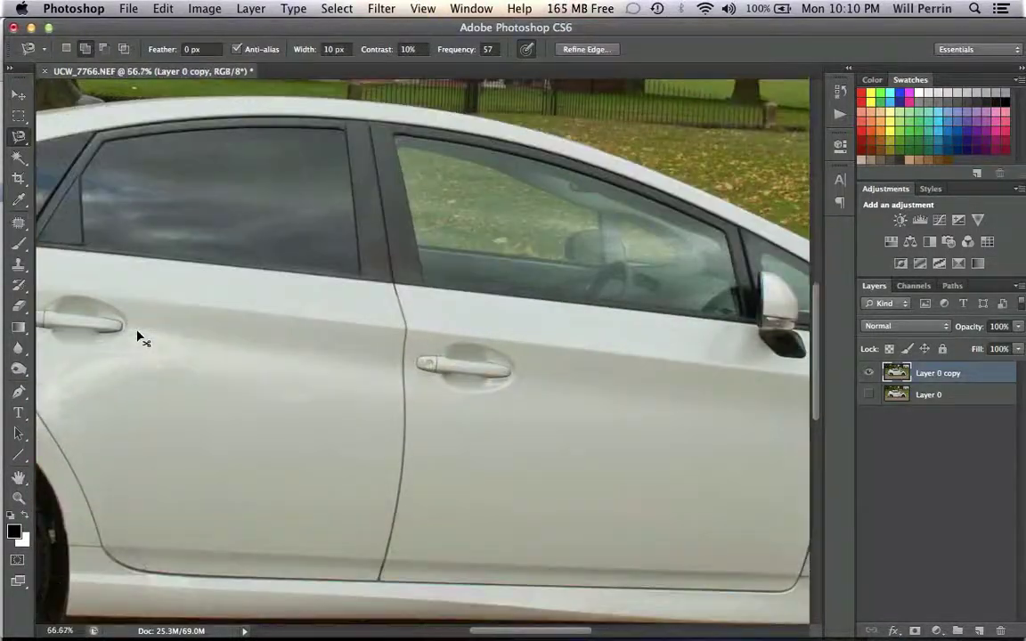
scroll(238, 347, left, 15)
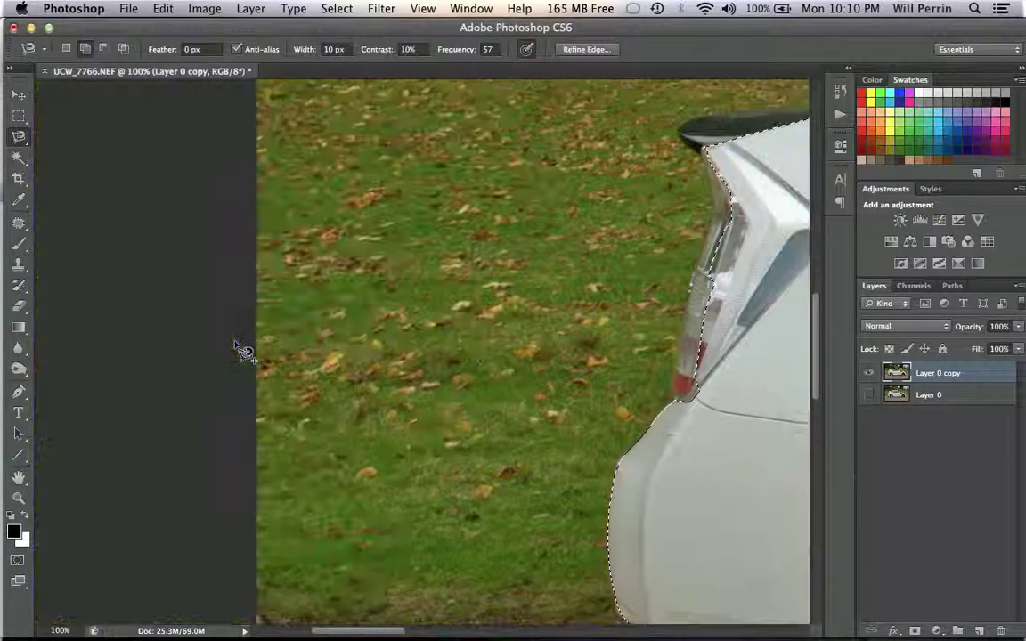
scroll(238, 347, right, 6)
scroll(239, 348, up, 2)
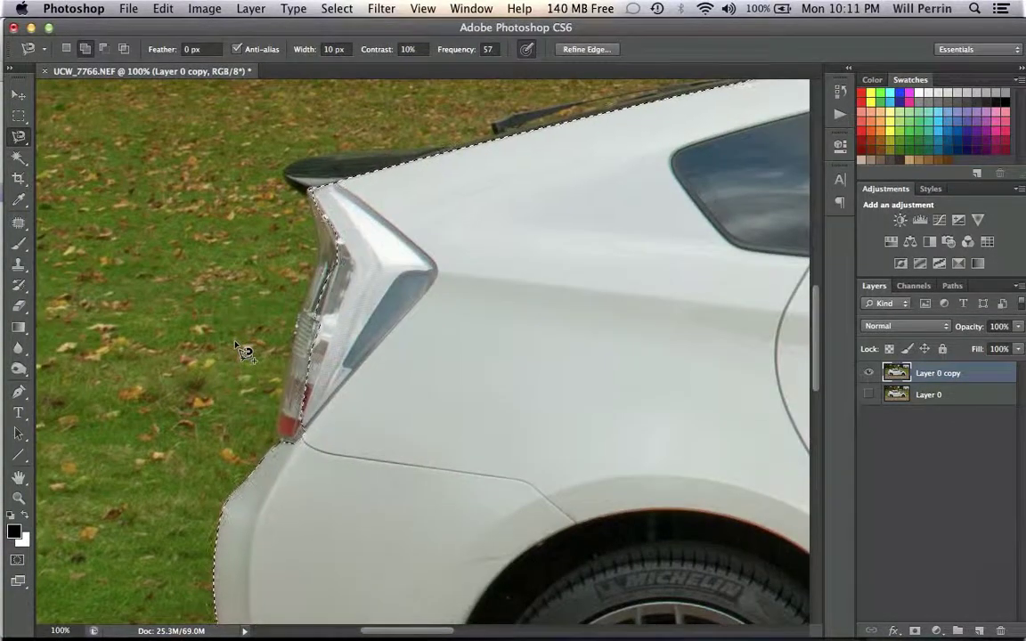
scroll(337, 345, left, 2)
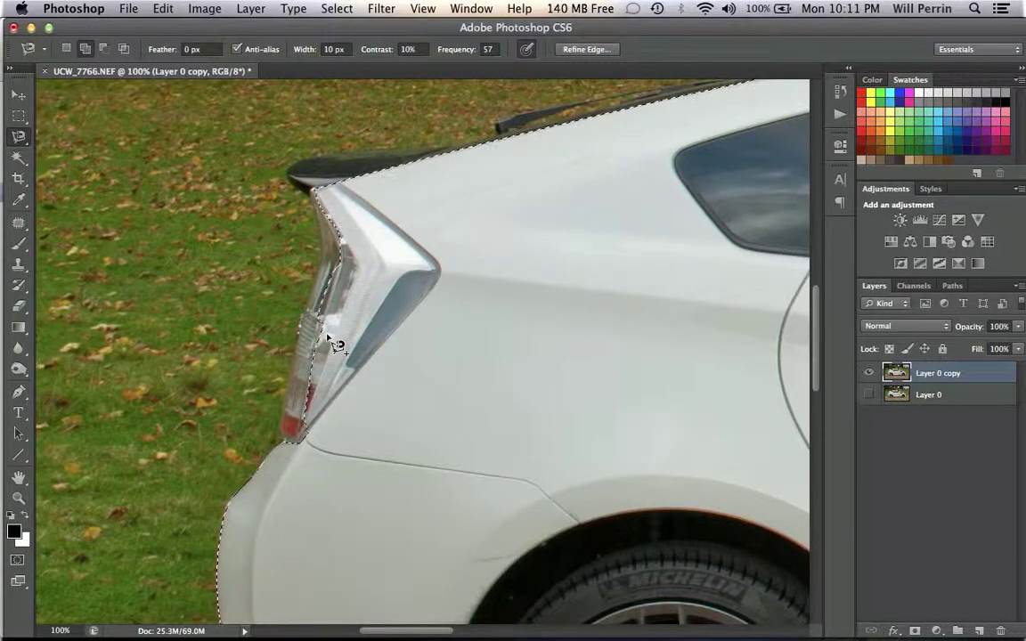
mouse_move(417, 632)
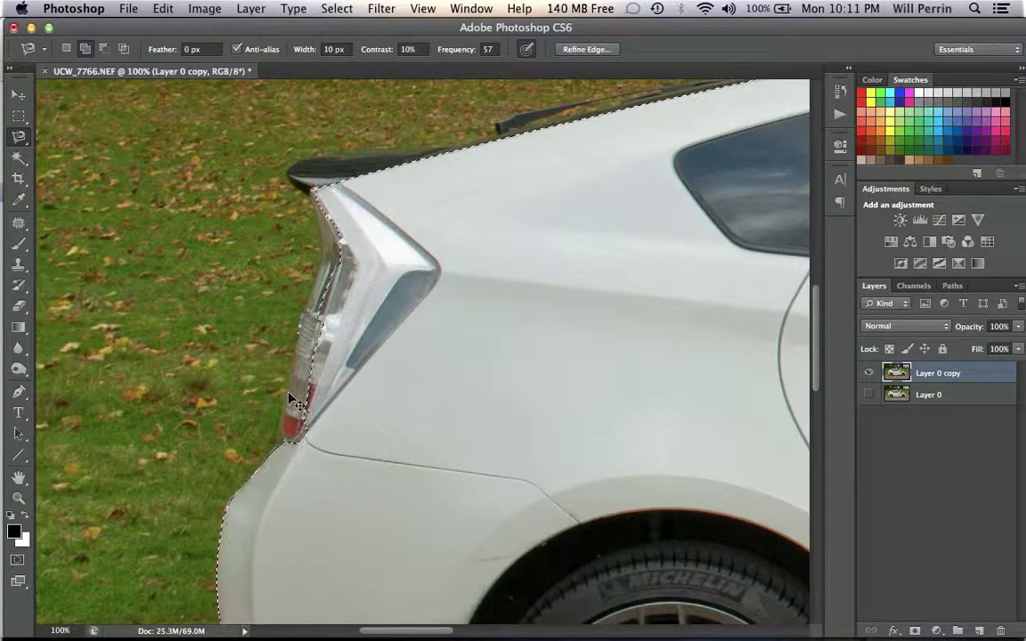
key(super+plus)
scroll(299, 404, up, 2)
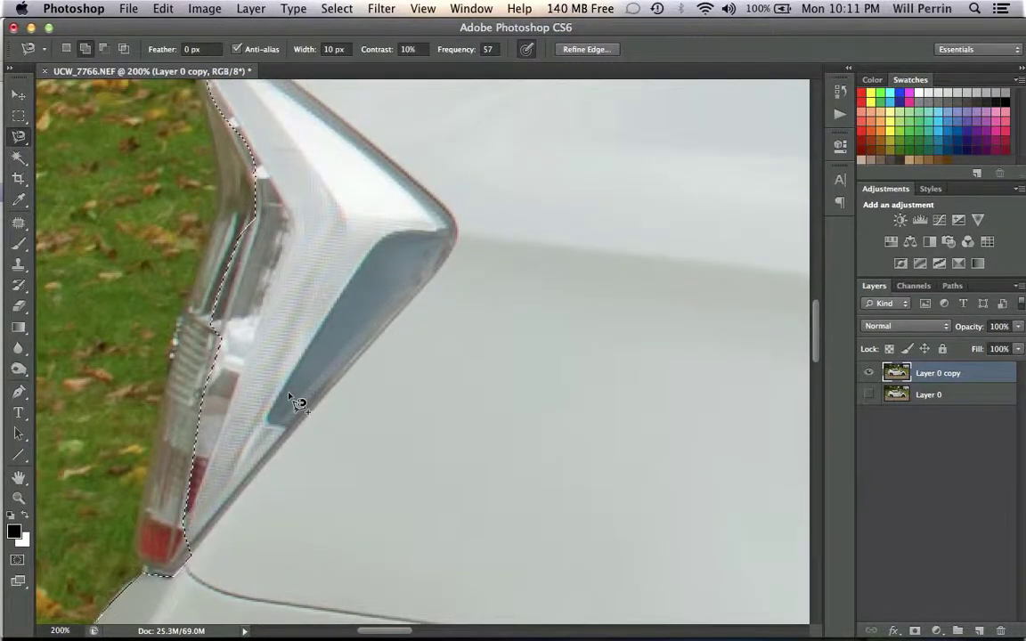
shift+click(159, 584)
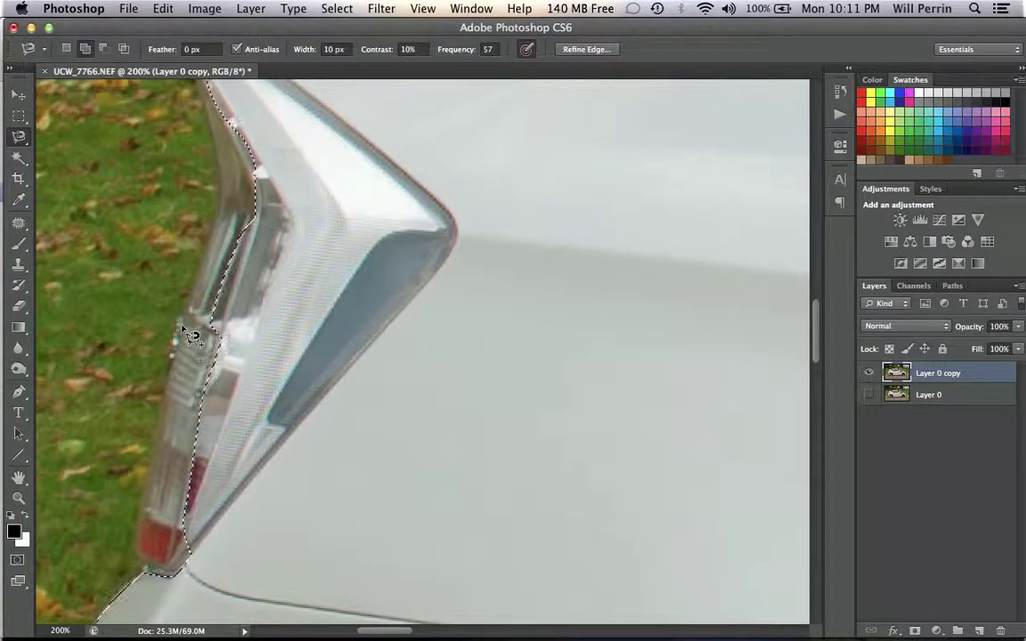
click(145, 559)
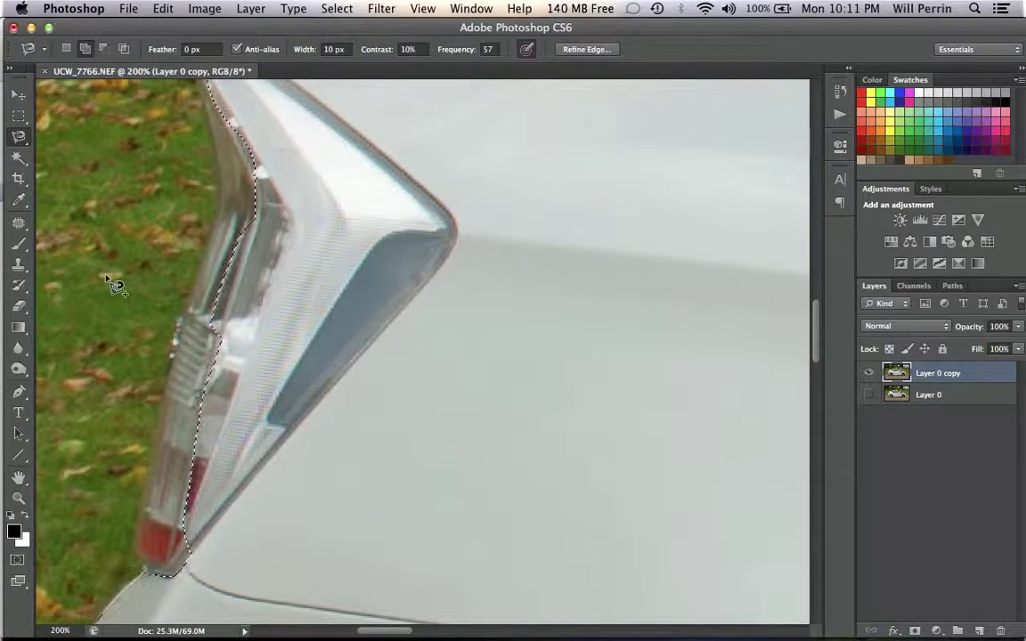
click(65, 49)
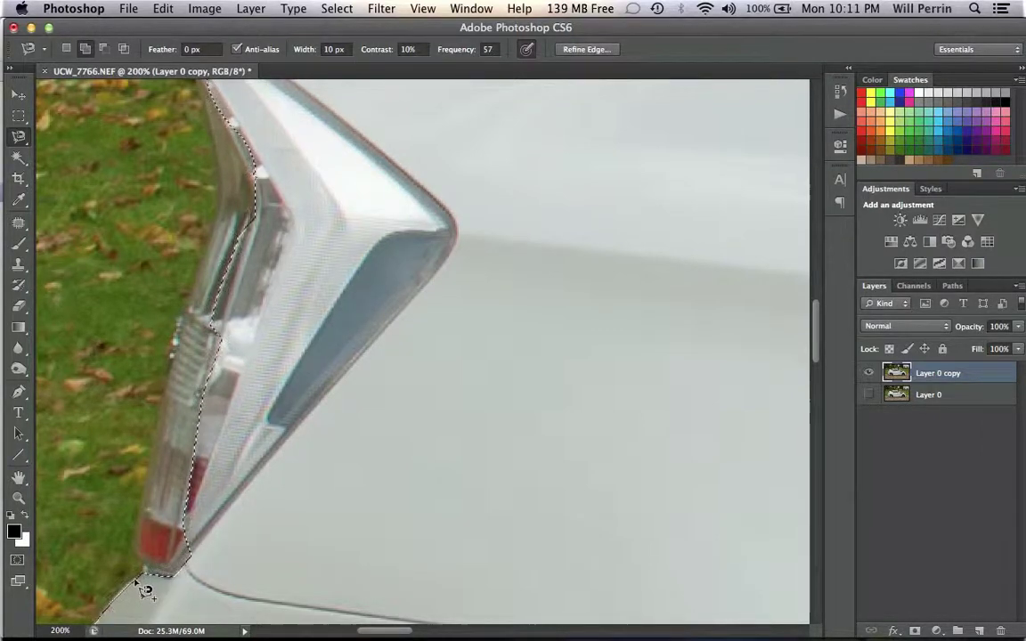
drag(145, 546, 165, 454)
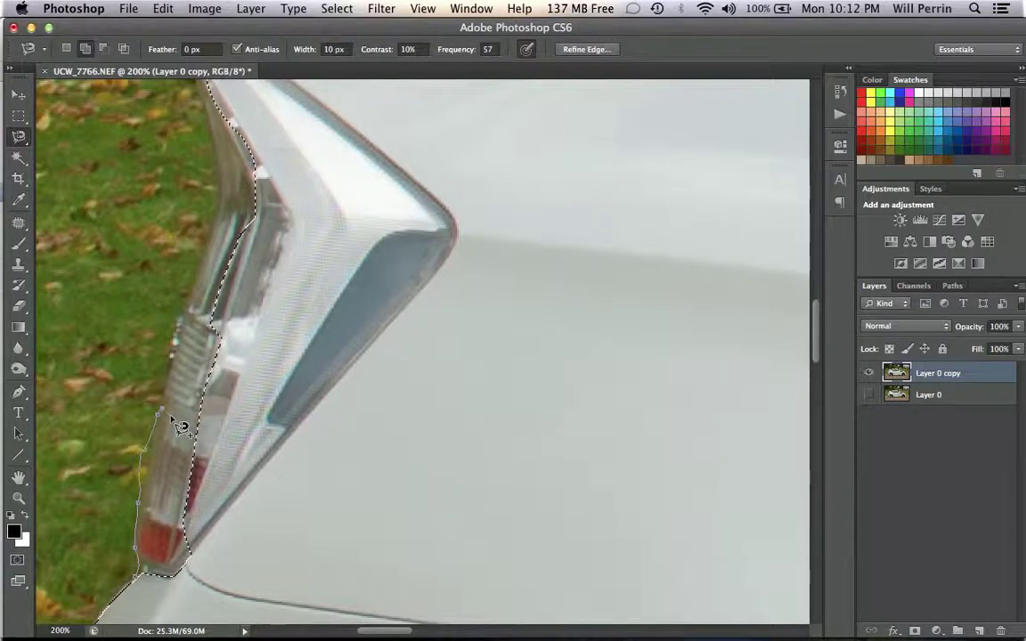
double_click(173, 419)
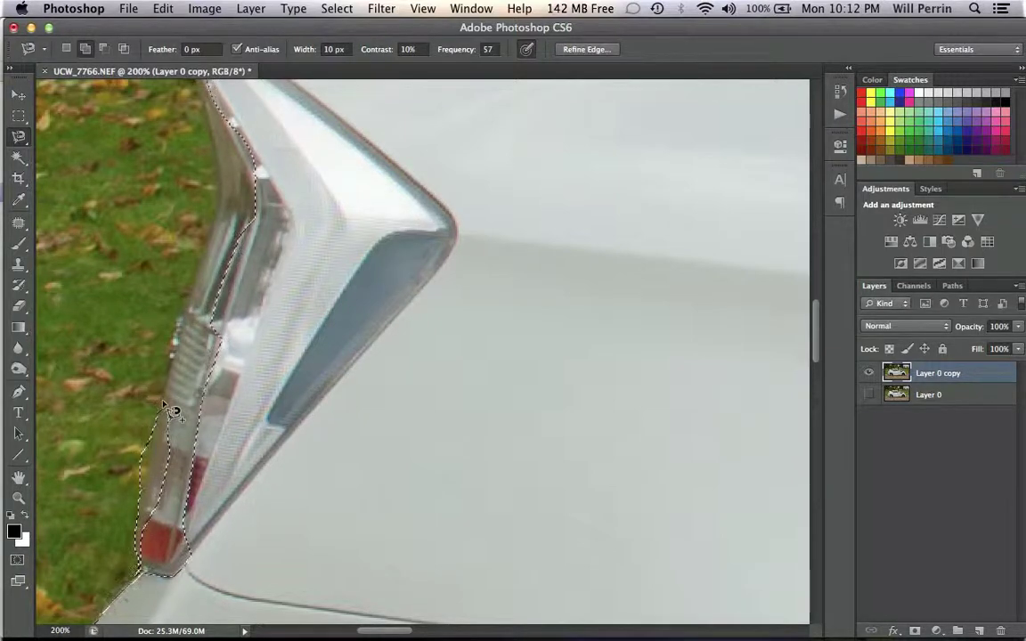
Trace around the rear tail light, from the bumper to the spoiler and back, with the Polygonal Lasso in subtract mode
click(20, 138)
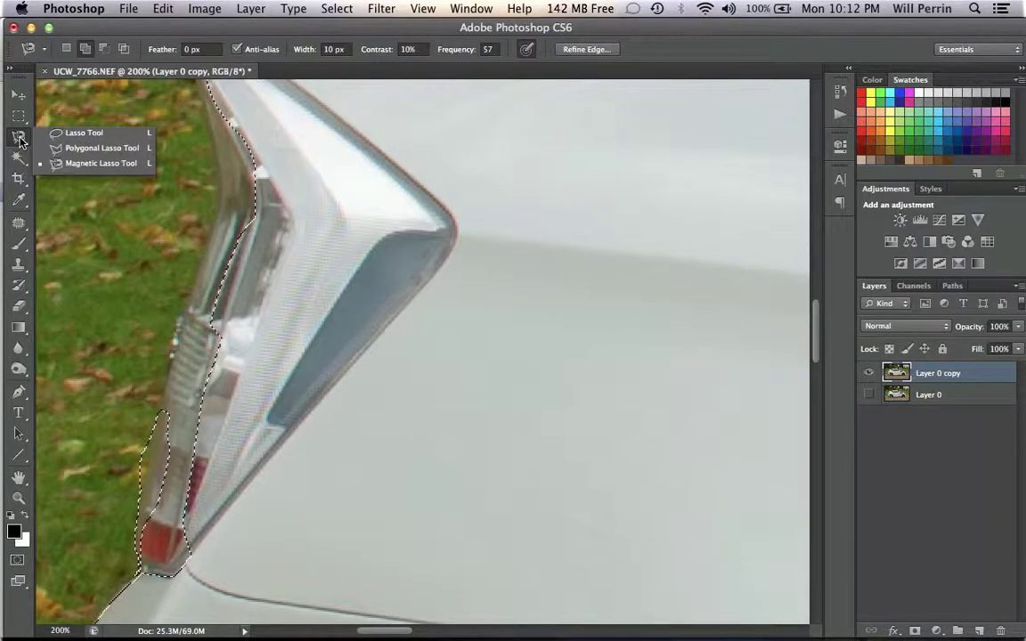
click(77, 153)
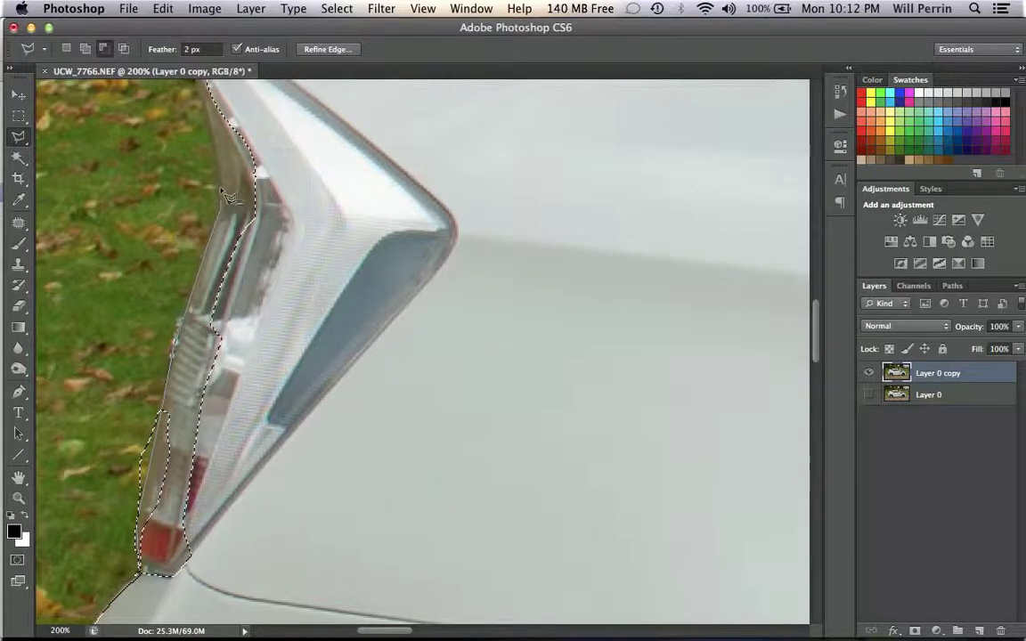
scroll(221, 157, up, 3)
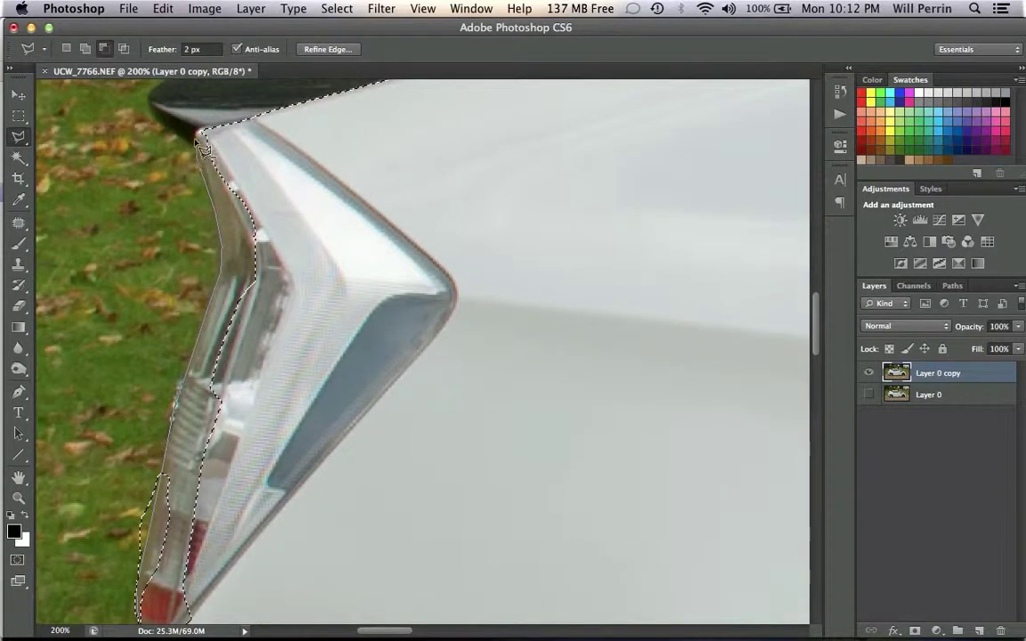
click(201, 132)
click(314, 173)
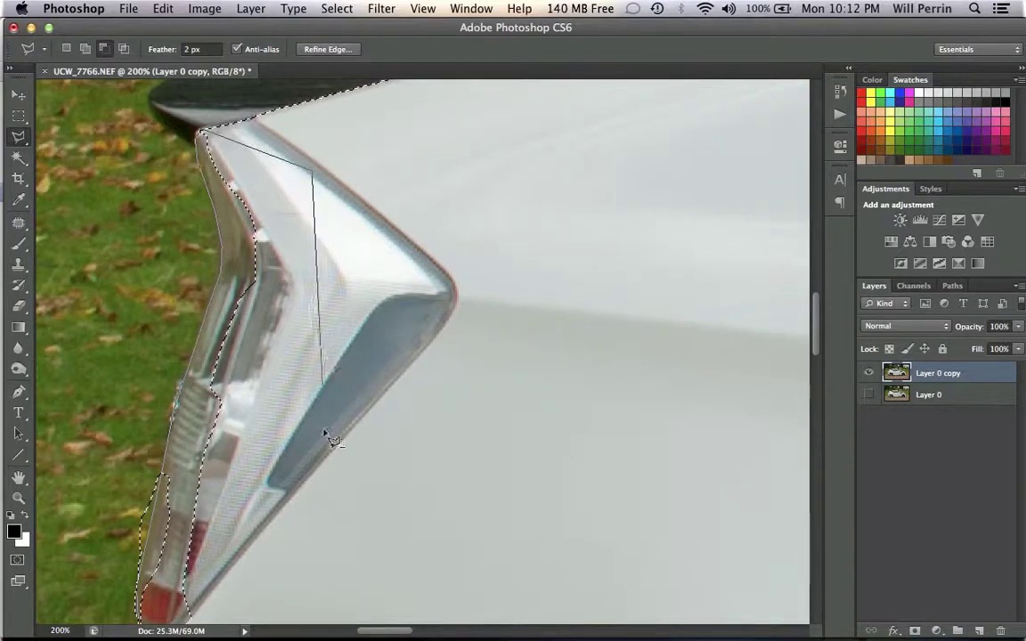
click(322, 424)
click(265, 547)
scroll(264, 550, down, 10)
click(204, 456)
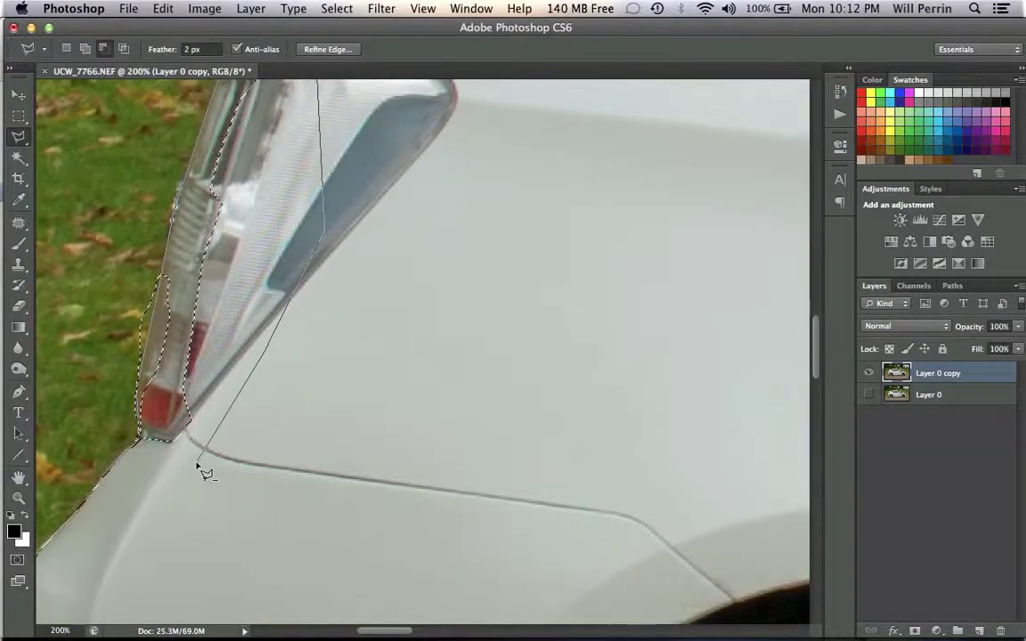
double_click(165, 463)
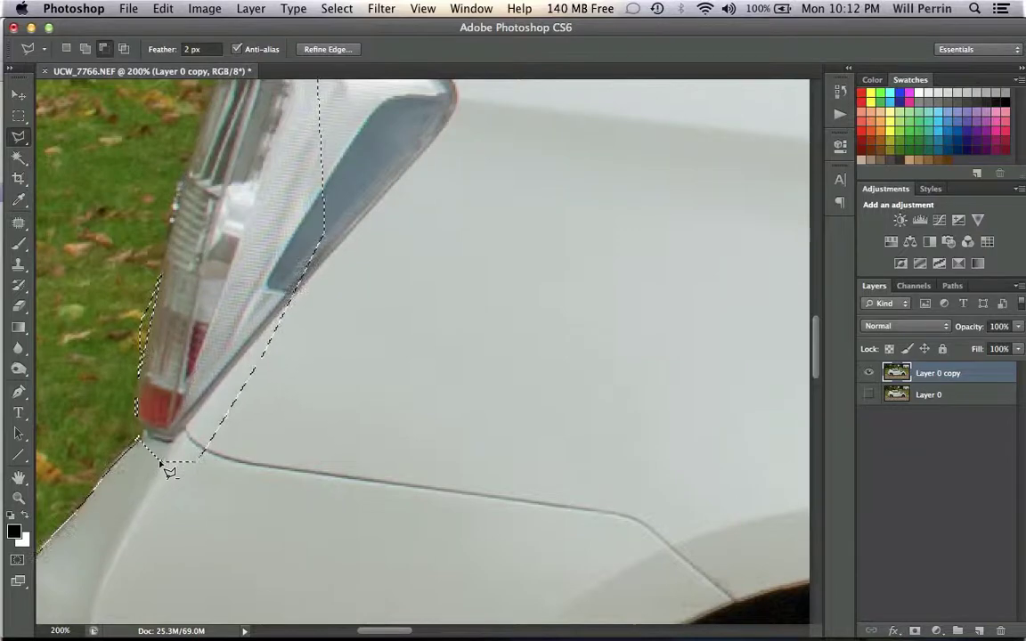
Undo the last Polygonal Lasso subtraction around the rear tail light
scroll(238, 443, up, 5)
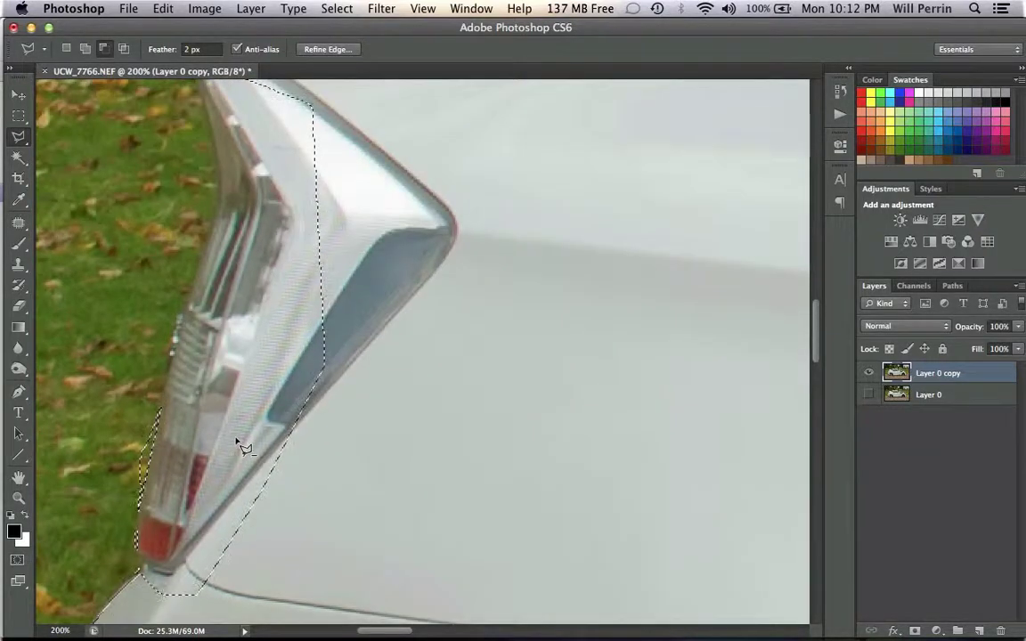
scroll(239, 443, up, 3)
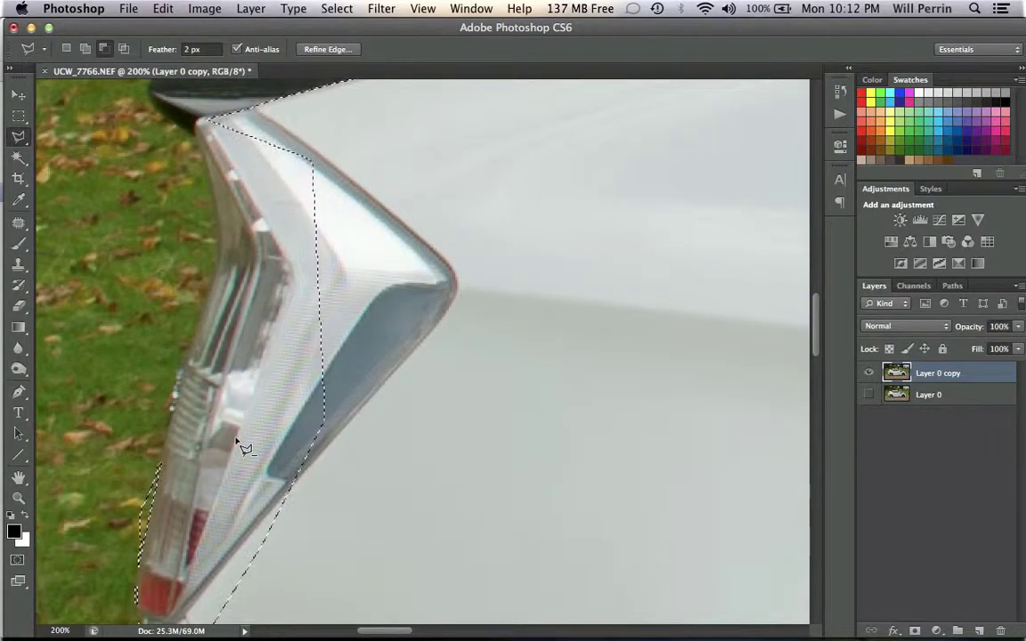
click(104, 48)
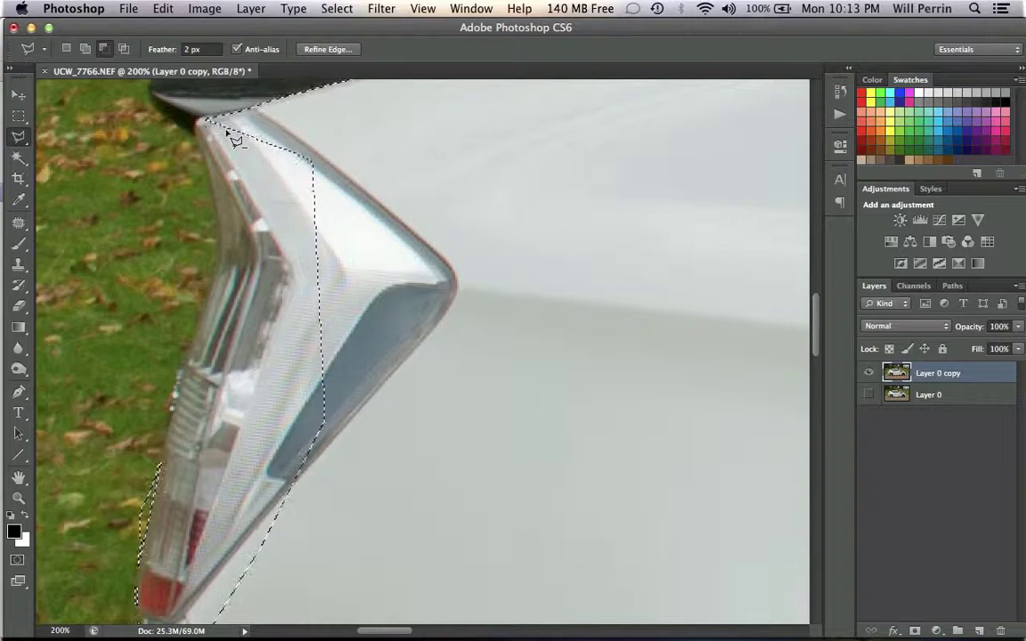
key(super+z)
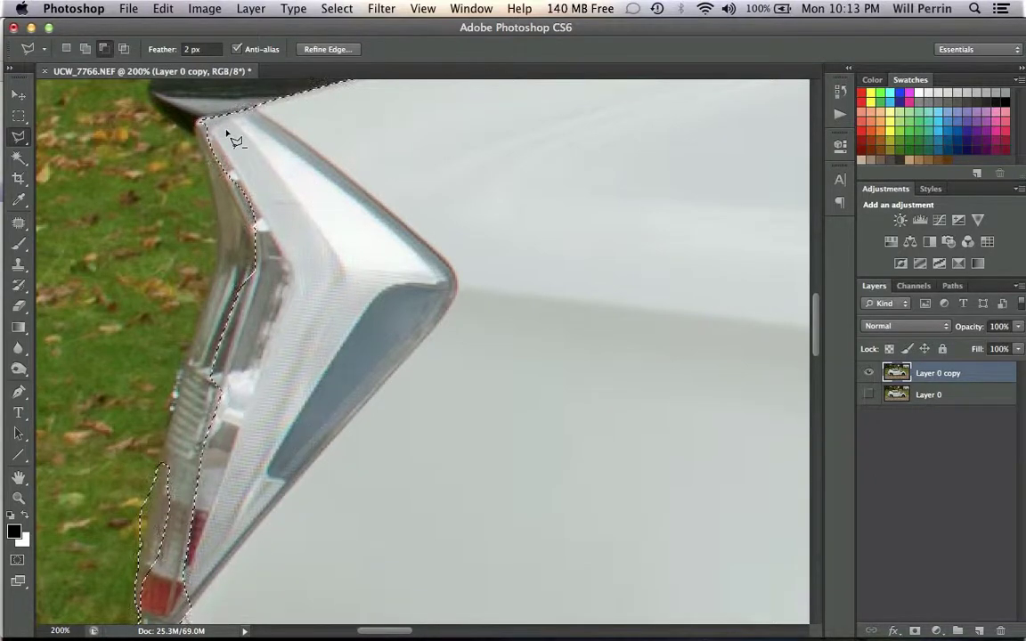
Add the rear tail light's missing outer part to the selection, tracing its outer edge from the bumper to the spoiler with the Polygonal Lasso
click(85, 49)
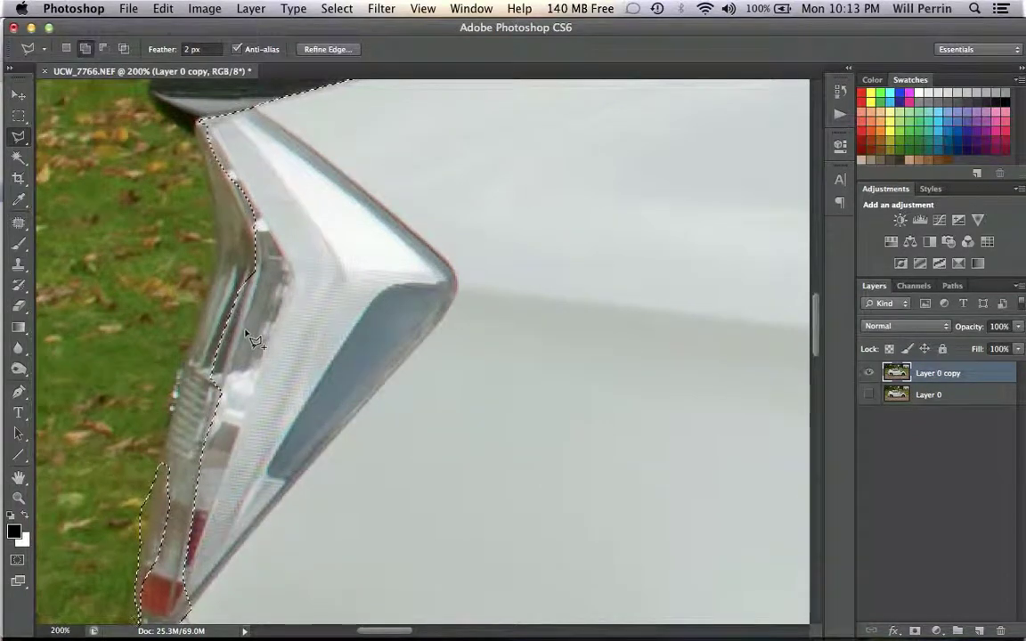
scroll(253, 342, down, 2)
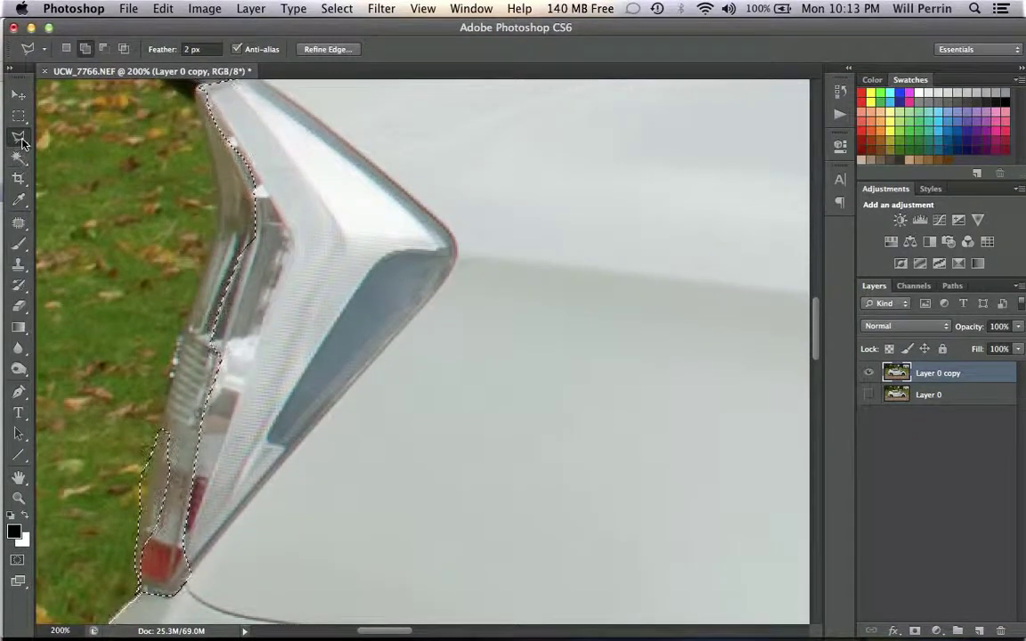
scroll(352, 368, down, 4)
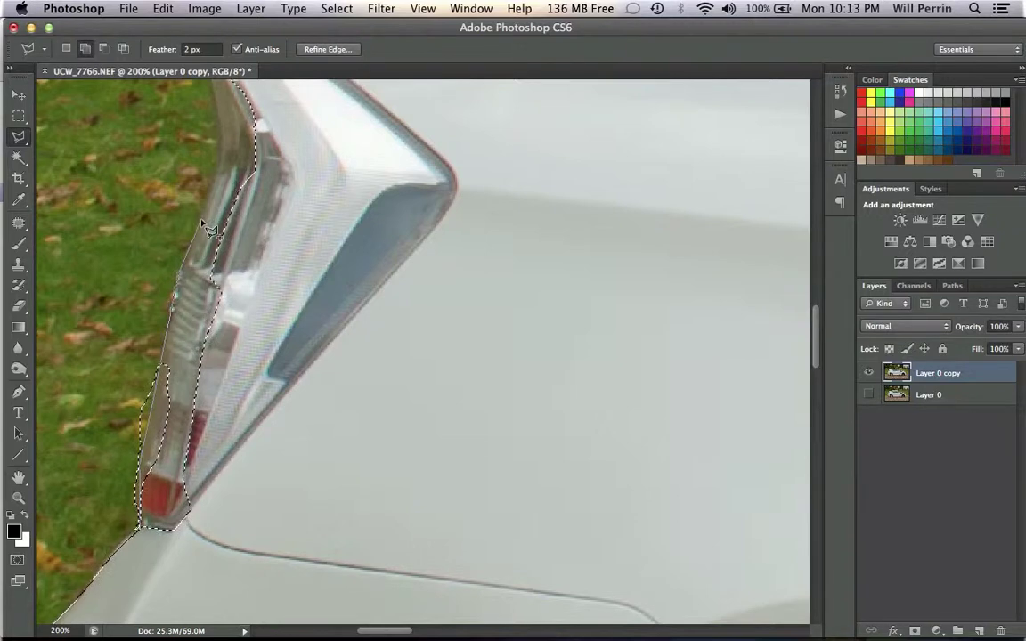
scroll(209, 267, up, 6)
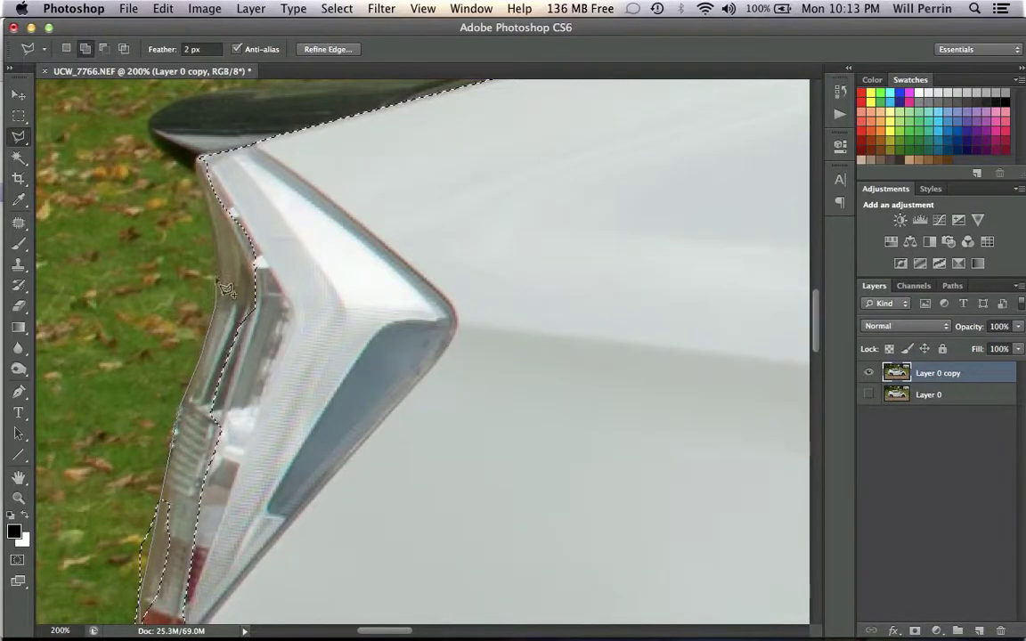
click(200, 158)
click(425, 209)
scroll(372, 527, down, 10)
scroll(371, 528, left, 3)
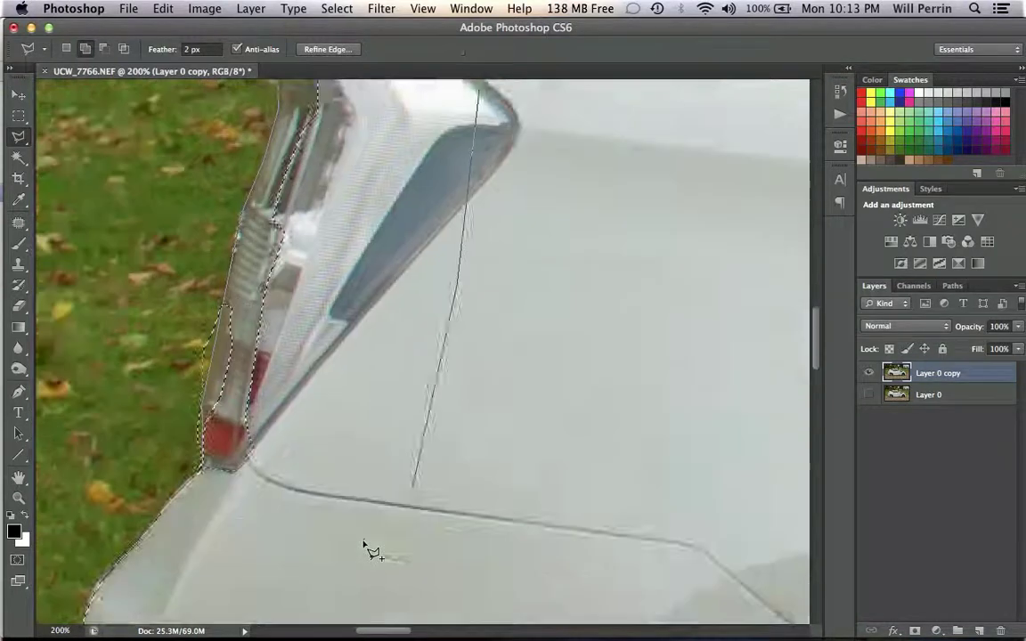
click(354, 470)
double_click(251, 442)
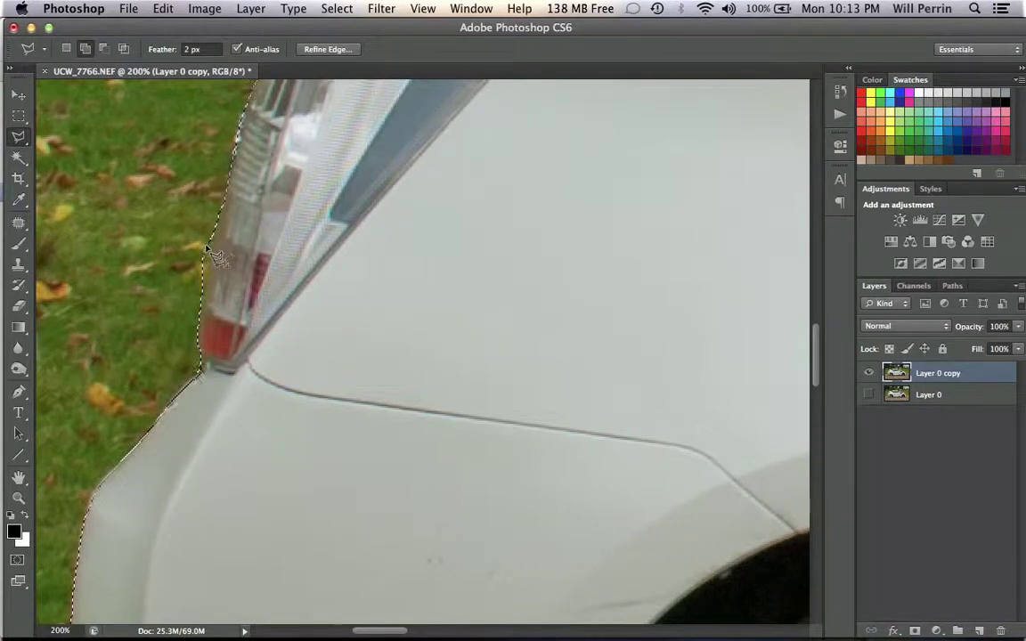
Subtract the sliver of grass beside the tail light's lower outer edge from the selection with the Polygonal Lasso
click(105, 51)
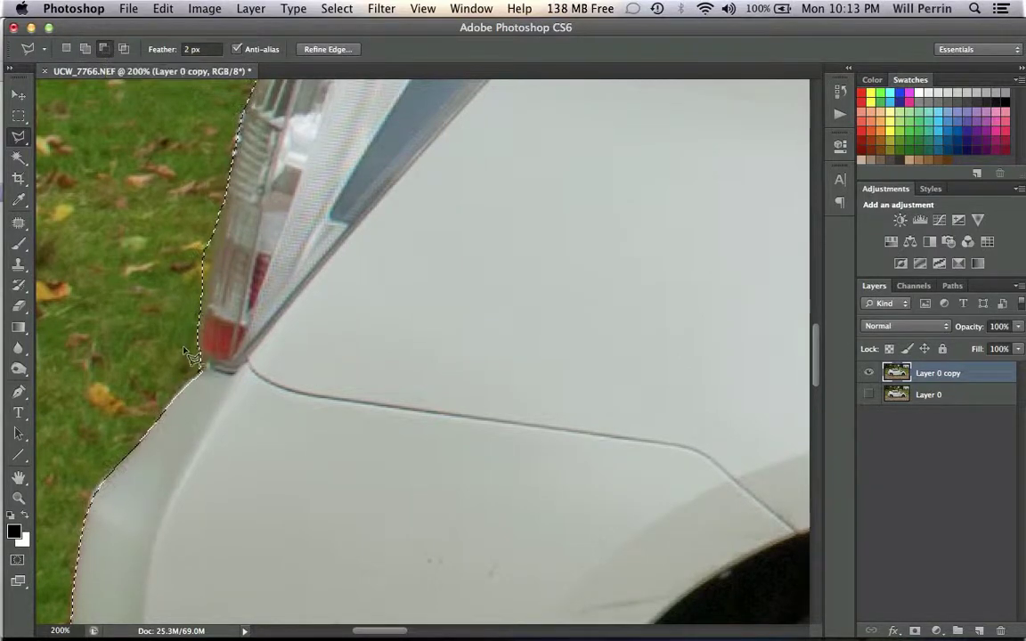
click(203, 349)
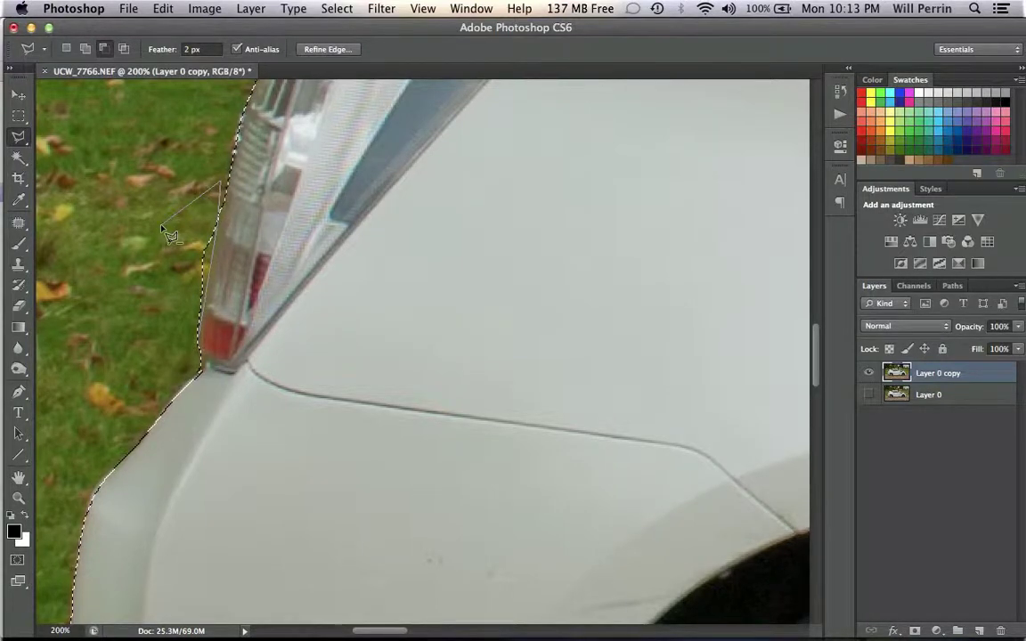
click(163, 225)
click(178, 317)
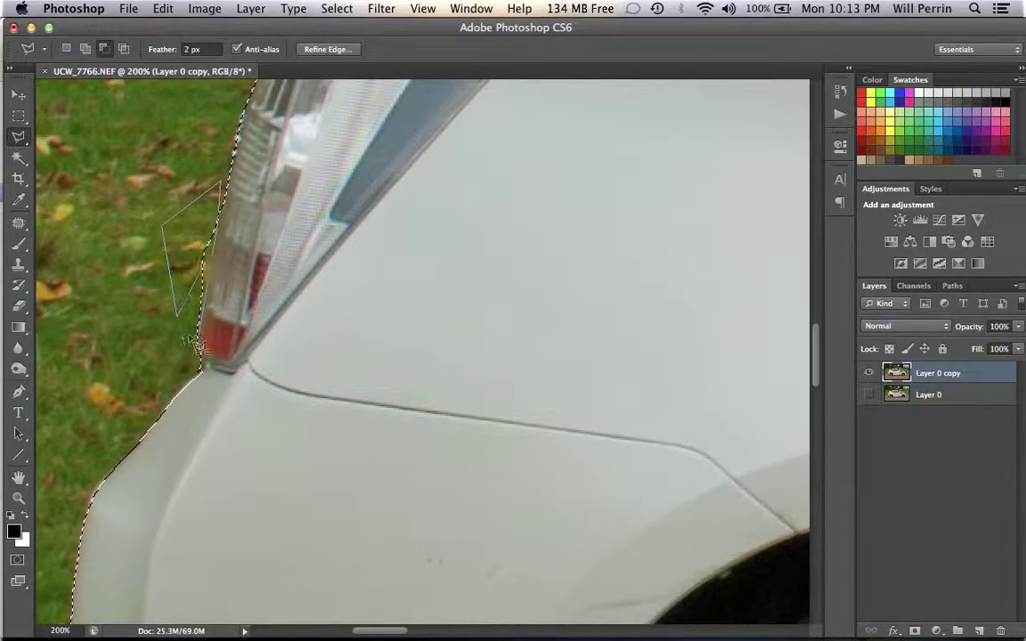
key(BackSpace)
click(198, 348)
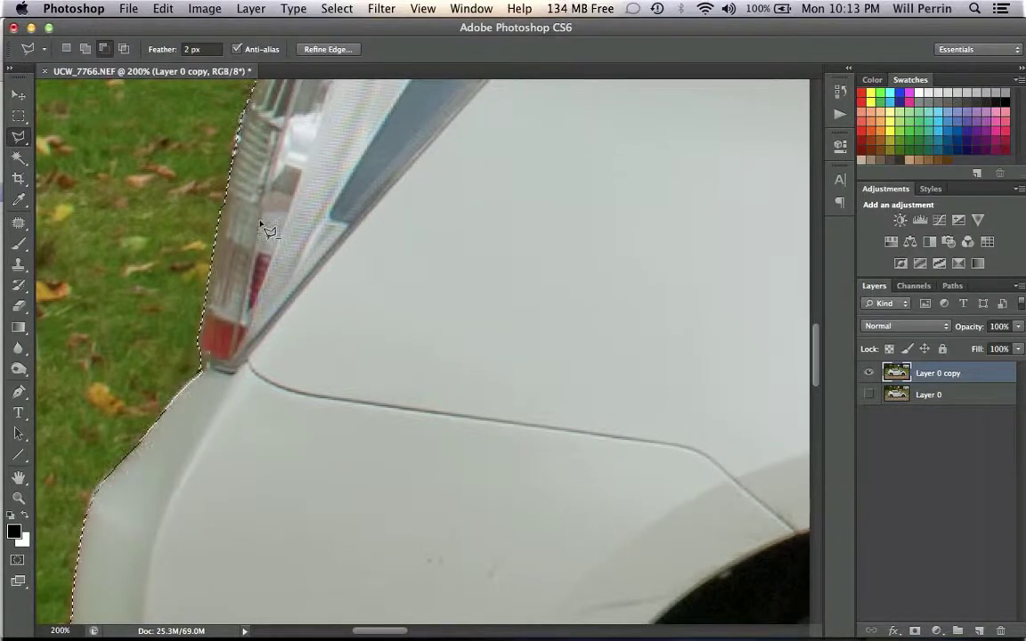
Add the black rear spoiler and the dark strip along the rear roof edge to the selection with the Polygonal Lasso
scroll(267, 229, up, 5)
scroll(268, 229, up, 3)
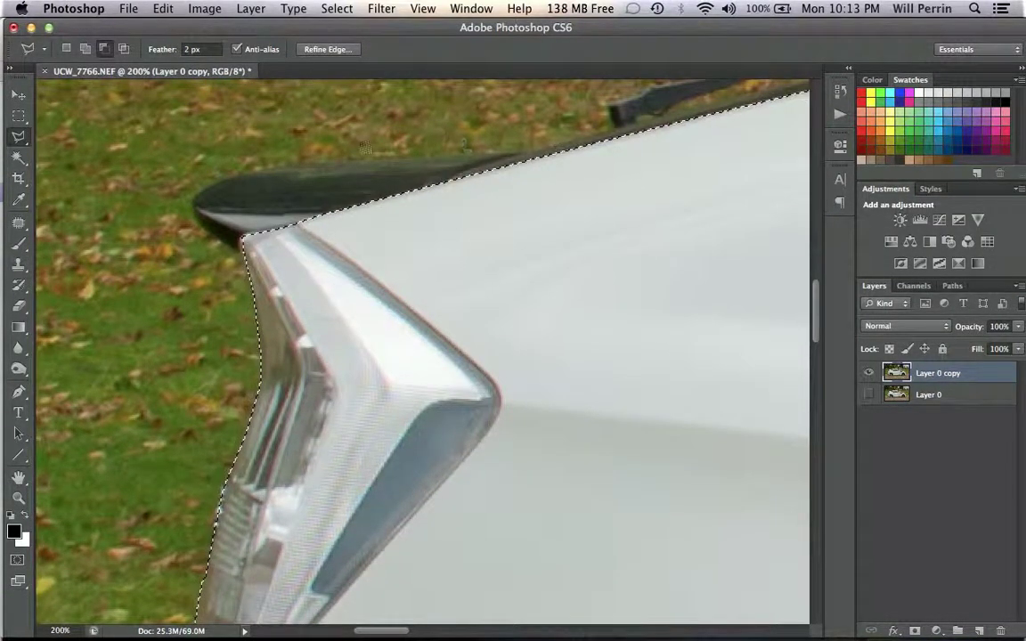
key(shift)
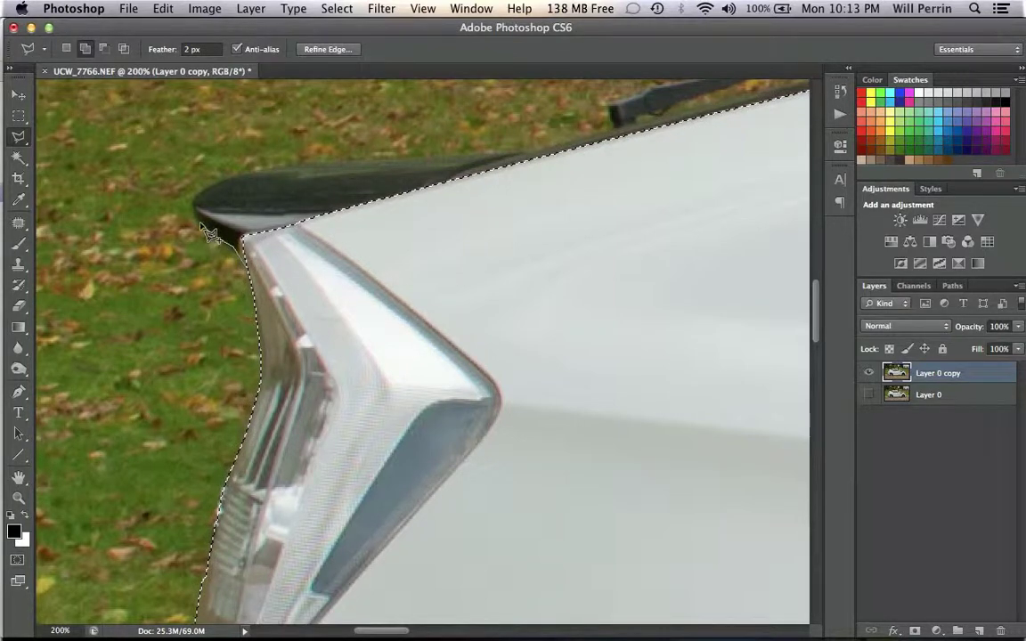
mouse_move(196, 212)
mouse_down()
mouse_move(232, 175)
mouse_move(294, 164)
mouse_move(566, 146)
mouse_up()
scroll(566, 146, up, 4)
scroll(567, 146, right, 3)
scroll(567, 146, up, 2)
scroll(566, 146, right, 6)
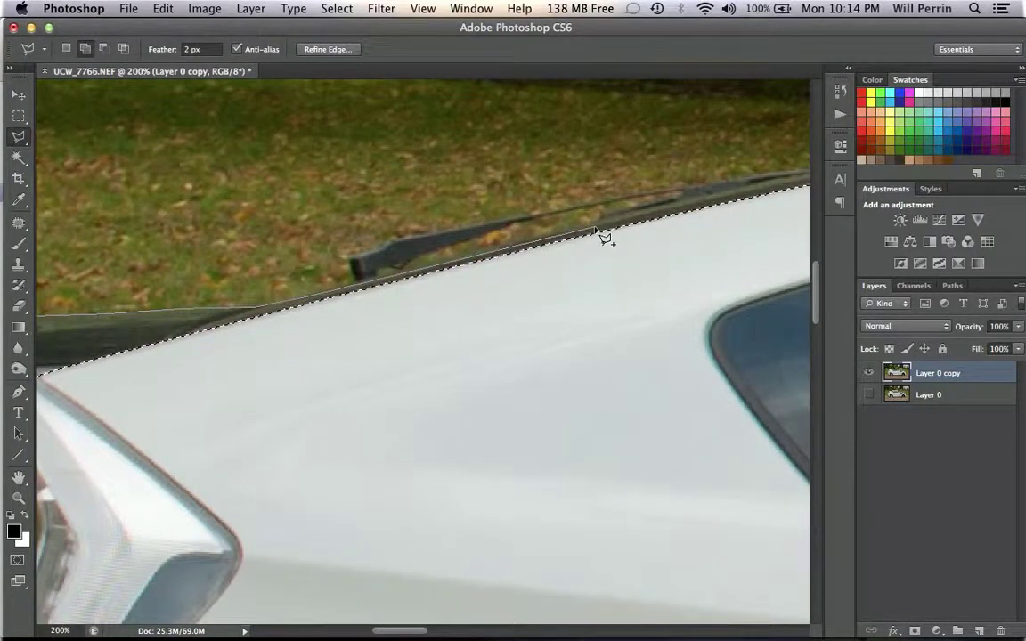
click(701, 209)
click(682, 322)
scroll(364, 456, left, 8)
scroll(364, 456, down, 3)
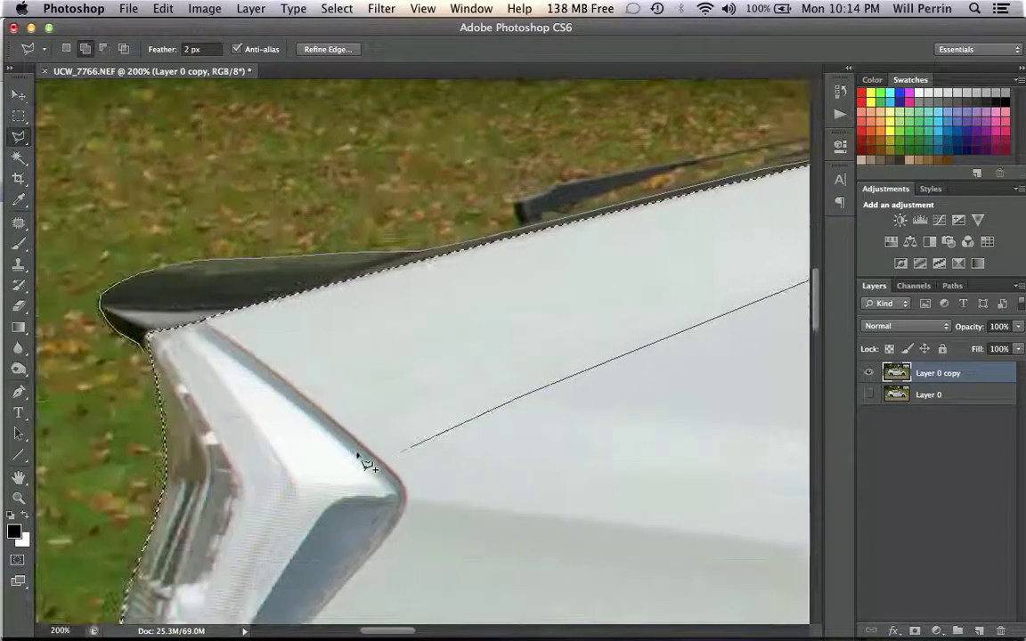
click(667, 346)
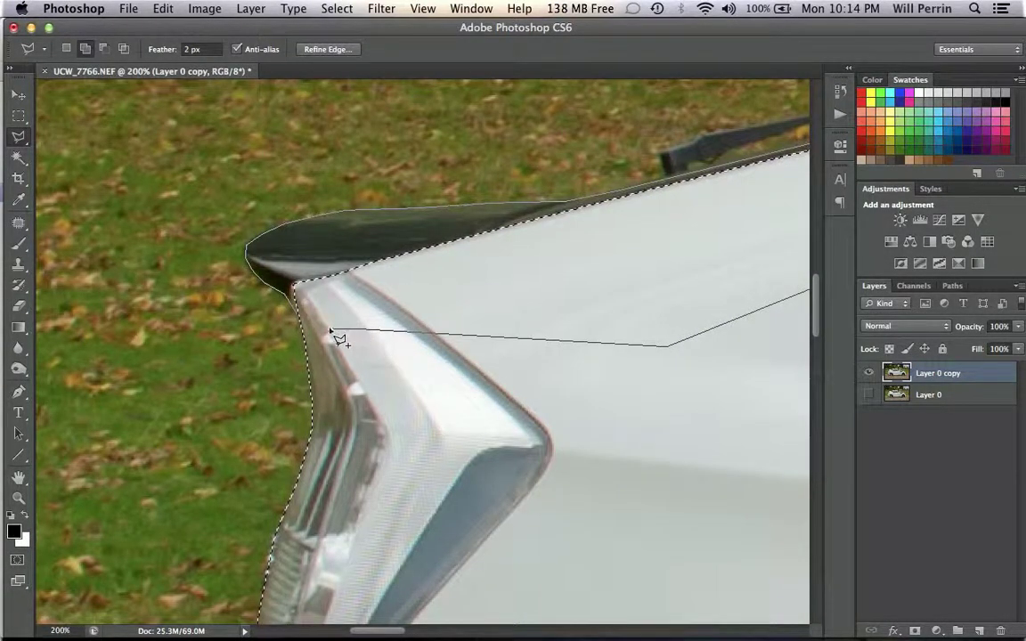
double_click(319, 325)
Examine the selection edge along the roof, windscreen pillar and bonnet up to the headlight for missed areas
scroll(319, 325, right, 8)
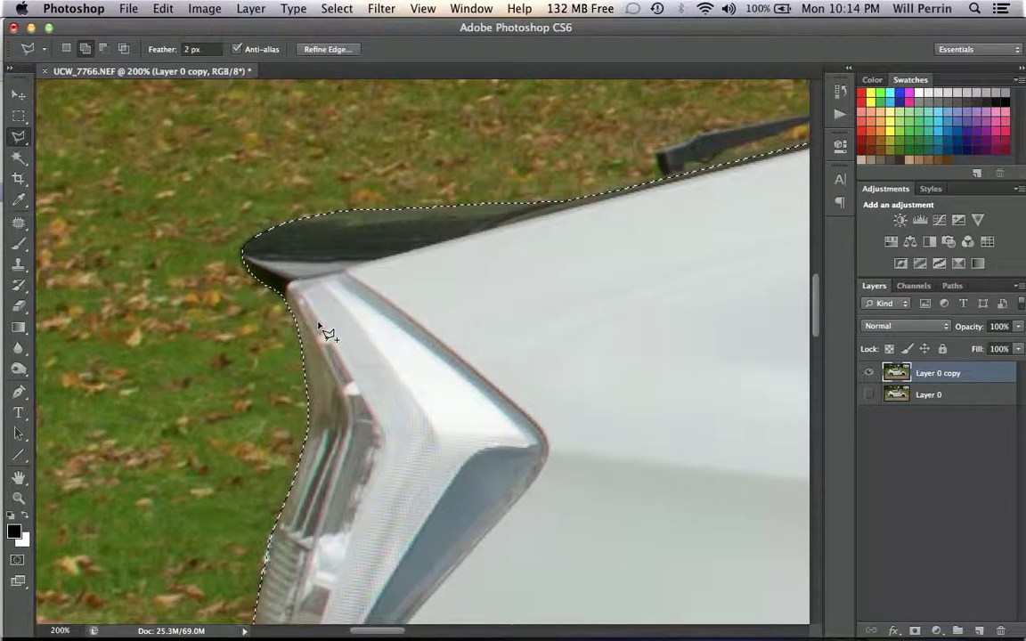
scroll(319, 326, right, 10)
scroll(319, 325, up, 2)
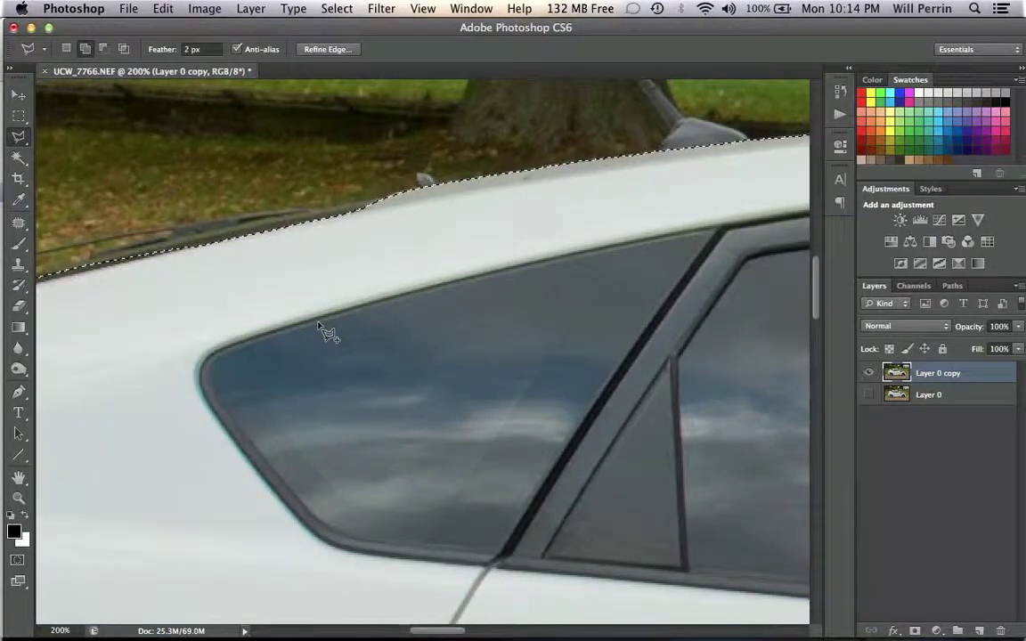
scroll(319, 325, left, 1)
scroll(319, 325, up, 1)
scroll(319, 326, up, 5)
scroll(319, 325, right, 4)
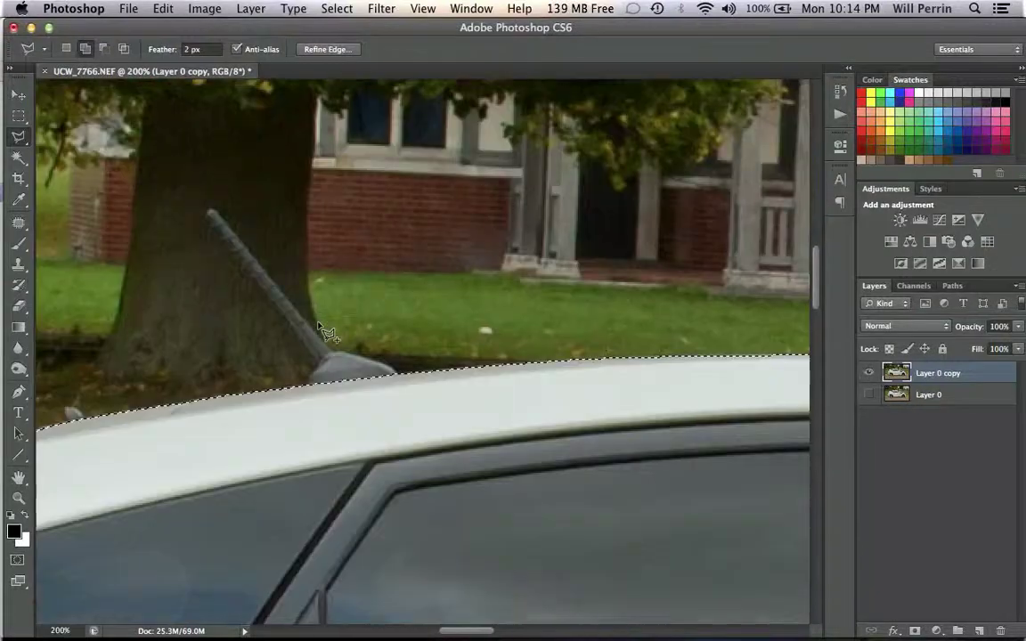
scroll(412, 421, right, 10)
scroll(412, 420, down, 3)
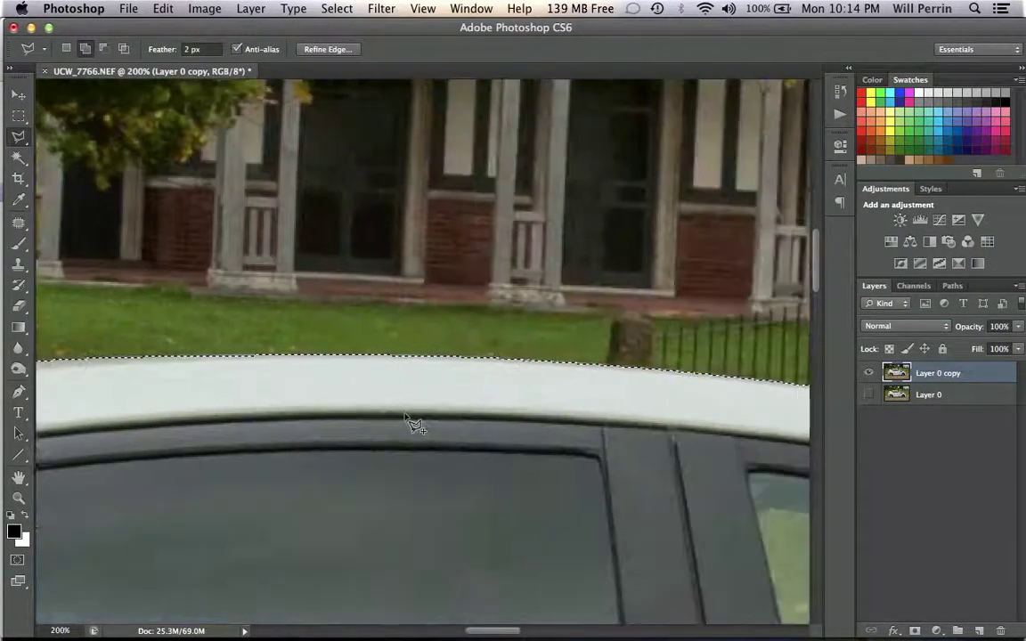
scroll(405, 419, right, 10)
scroll(406, 419, down, 6)
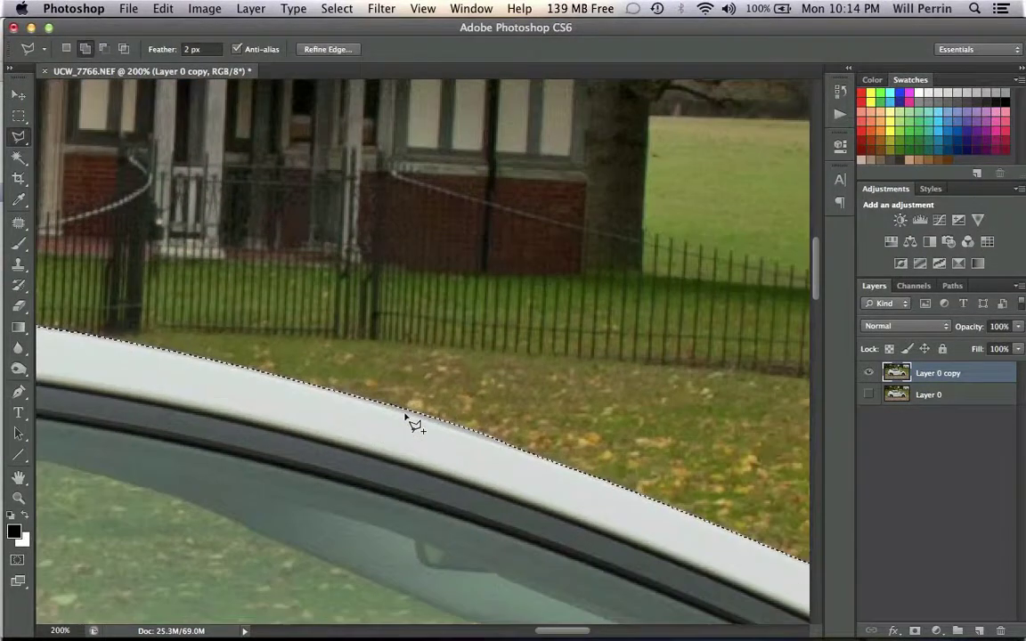
scroll(405, 419, right, 10)
scroll(406, 419, down, 3)
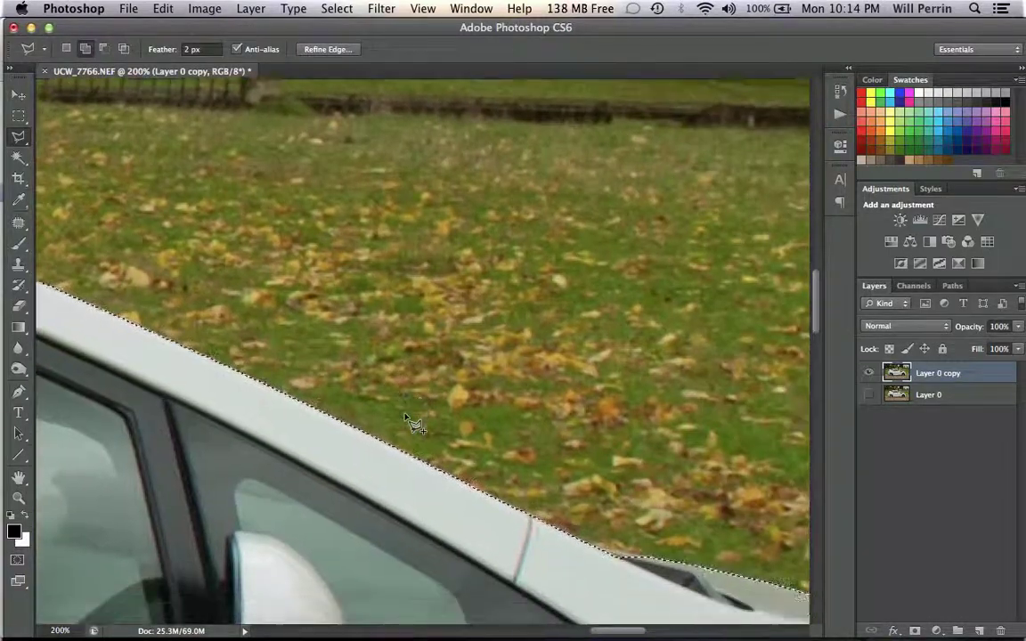
scroll(413, 420, right, 10)
scroll(413, 421, down, 3)
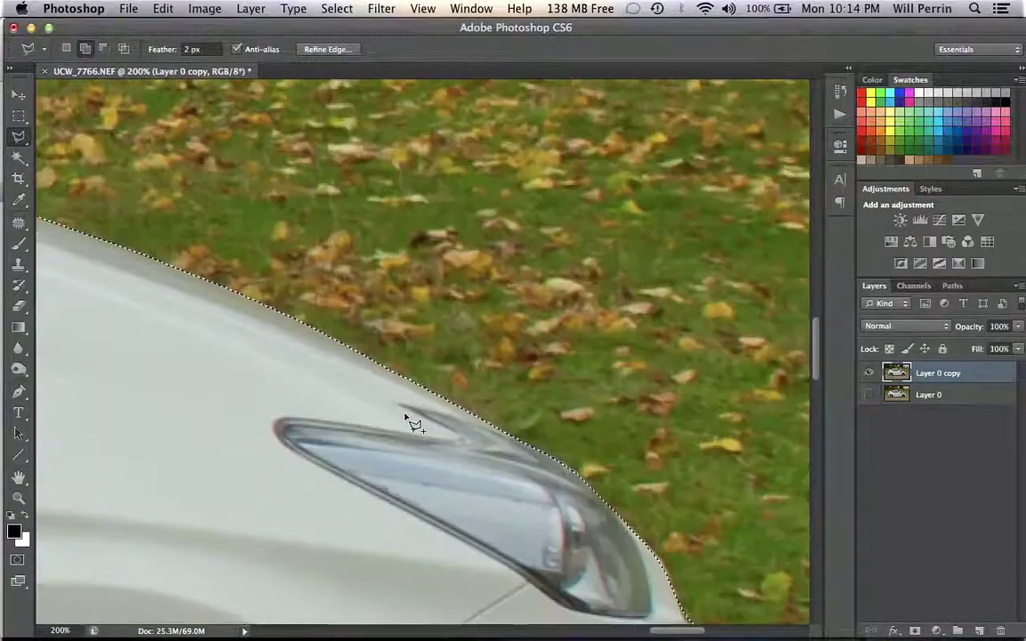
Add the missed outer edge of the front bumper around its recessed lamp to the selection with the Polygonal Lasso
scroll(412, 425, down, 10)
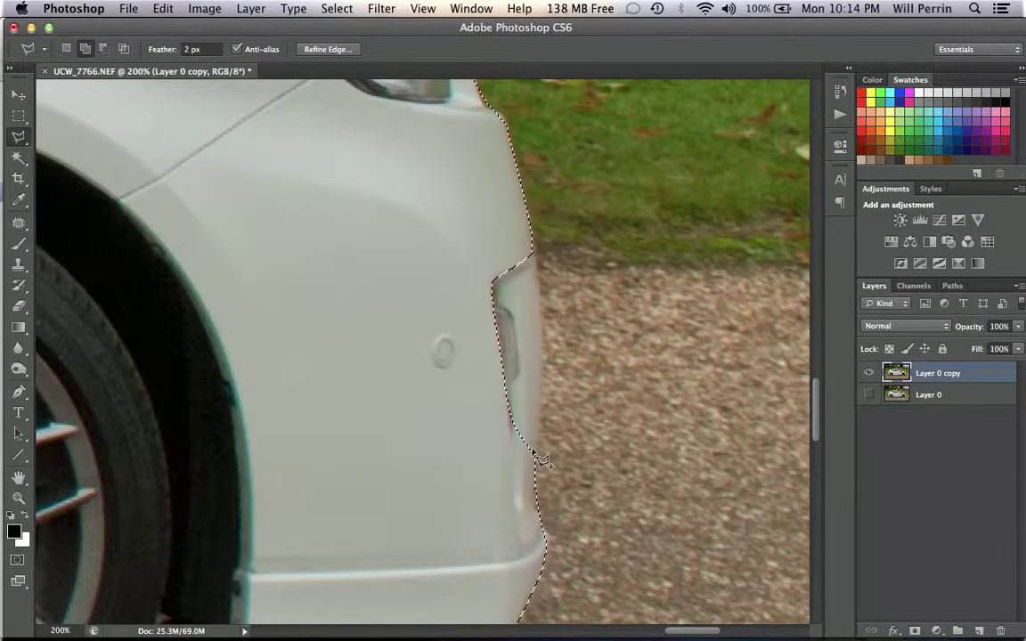
click(84, 49)
click(546, 553)
click(488, 584)
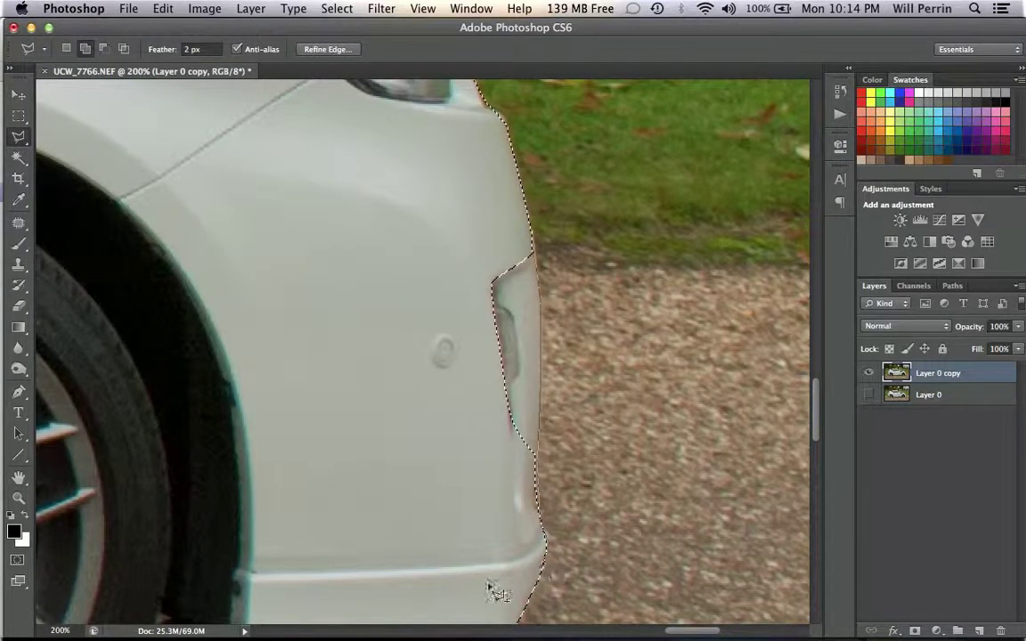
click(405, 412)
double_click(435, 241)
Subtract the strip of gravel along the front tyre's edge, just behind the bumper, from the selection with the Polygonal Lasso
scroll(437, 242, down, 5)
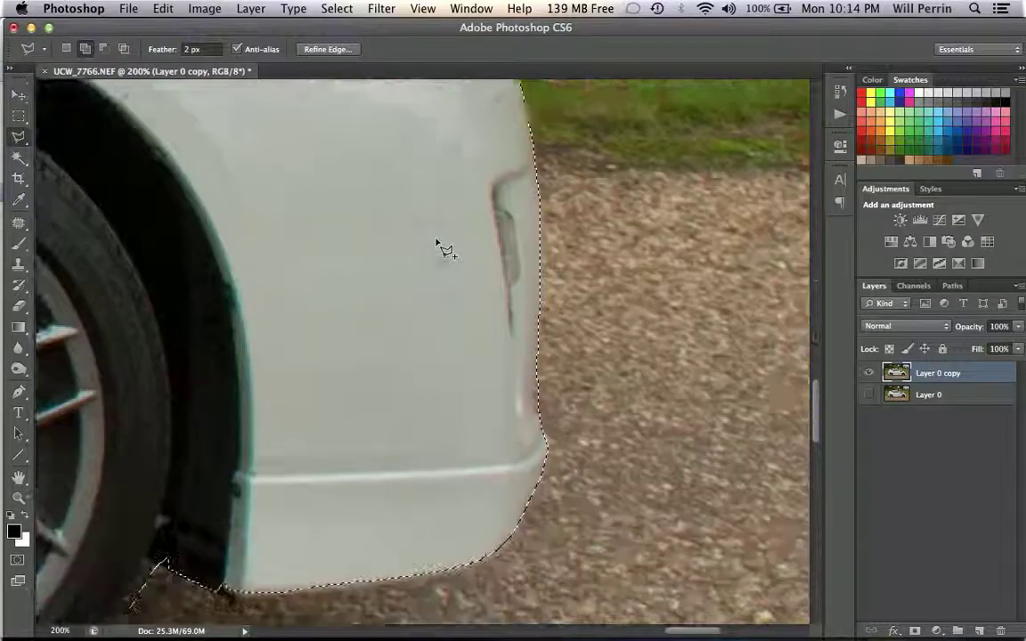
scroll(436, 242, down, 3)
scroll(437, 242, left, 3)
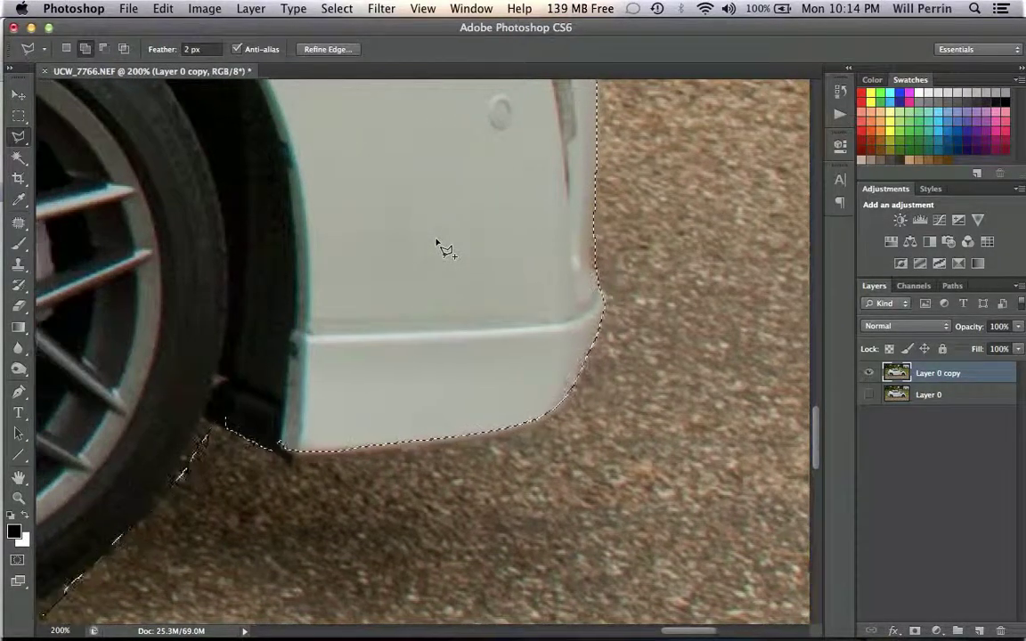
scroll(437, 243, left, 5)
scroll(436, 242, down, 1)
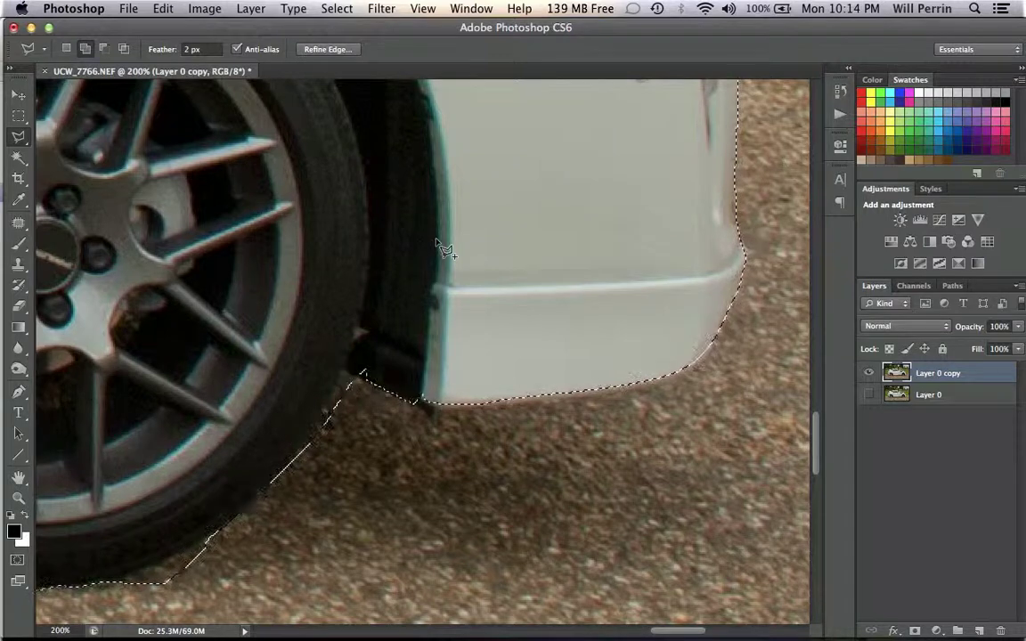
scroll(444, 250, down, 1)
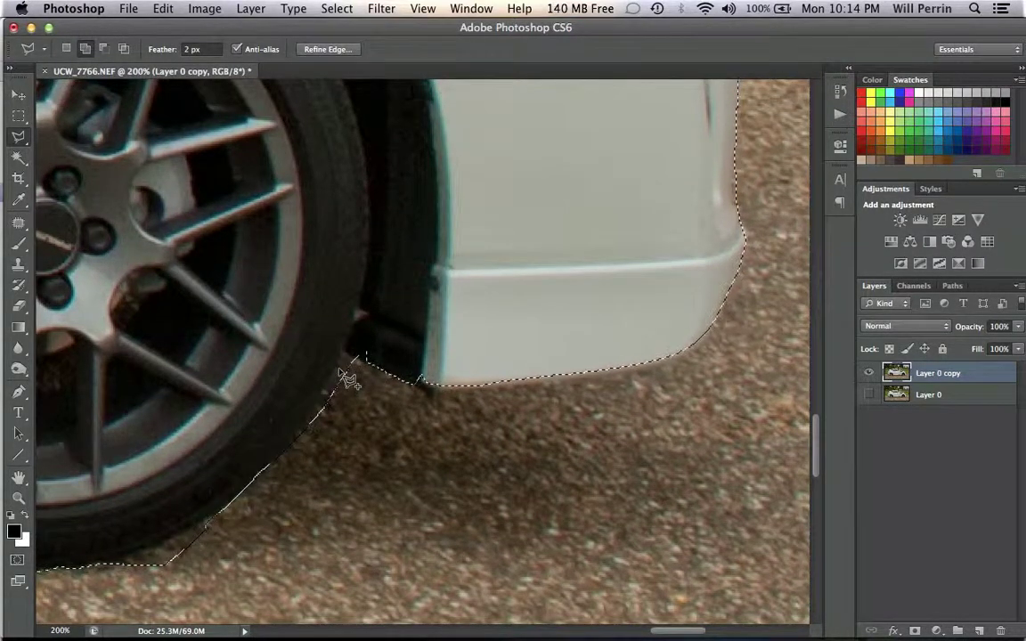
click(104, 50)
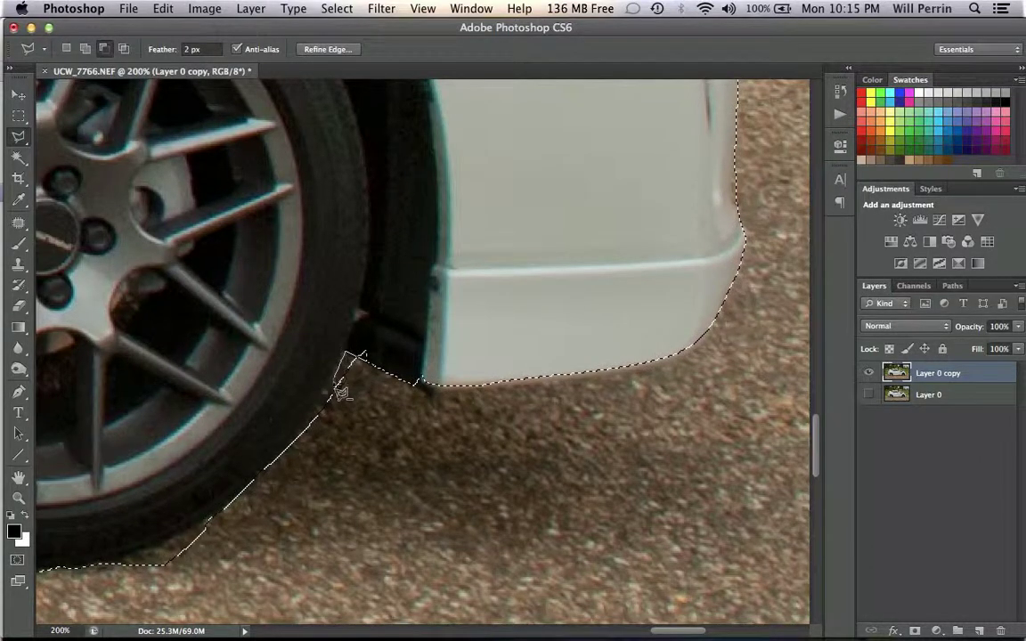
click(310, 426)
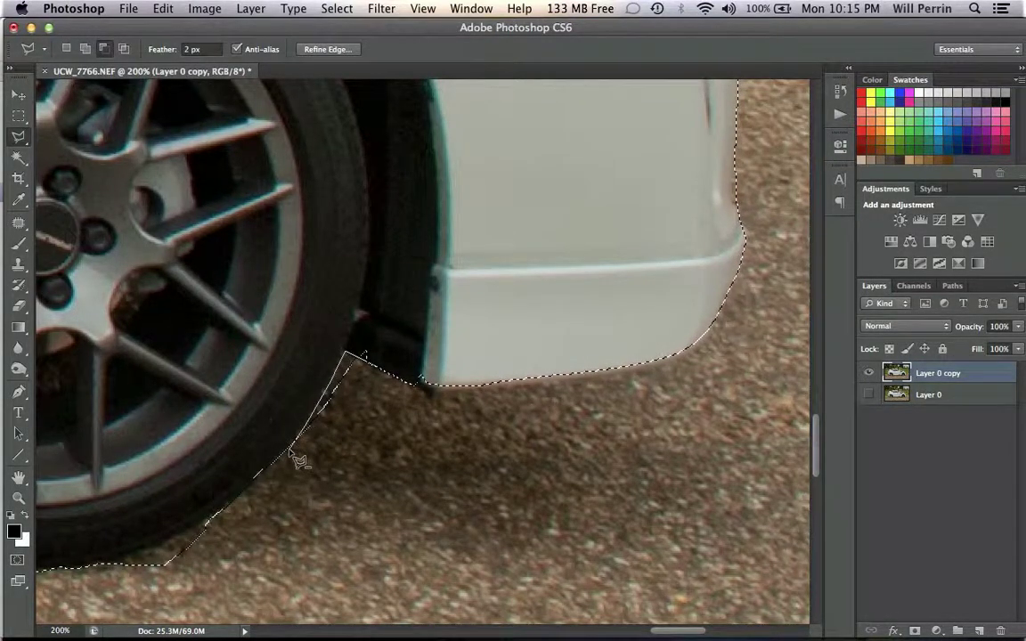
double_click(424, 485)
scroll(422, 484, left, 5)
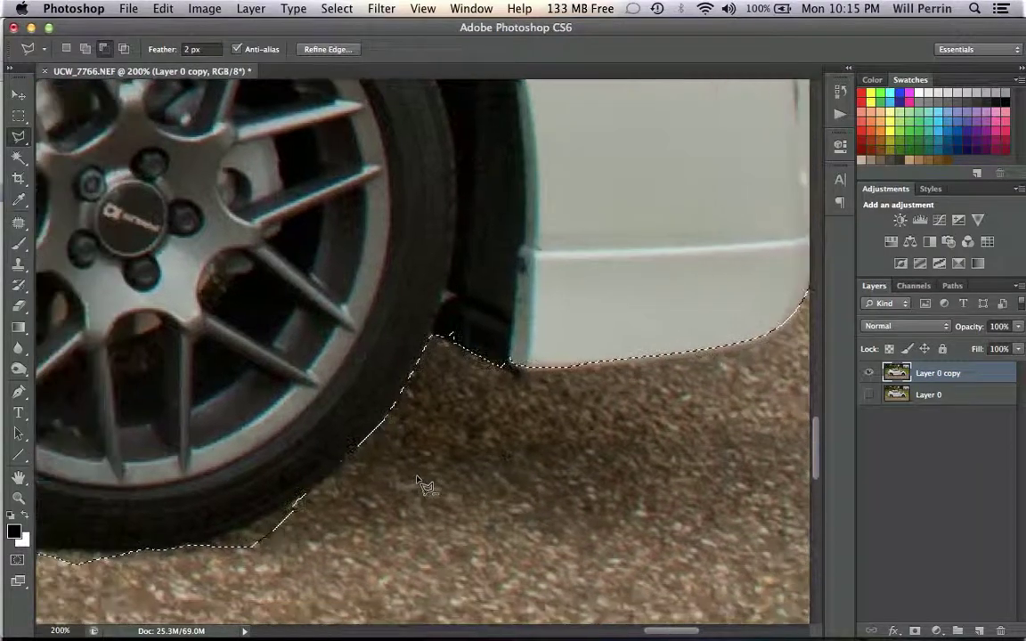
Subtract the gravel around the lower edge of the front tyre, back to the side skirt, from the selection with the Polygonal Lasso
scroll(424, 486, left, 3)
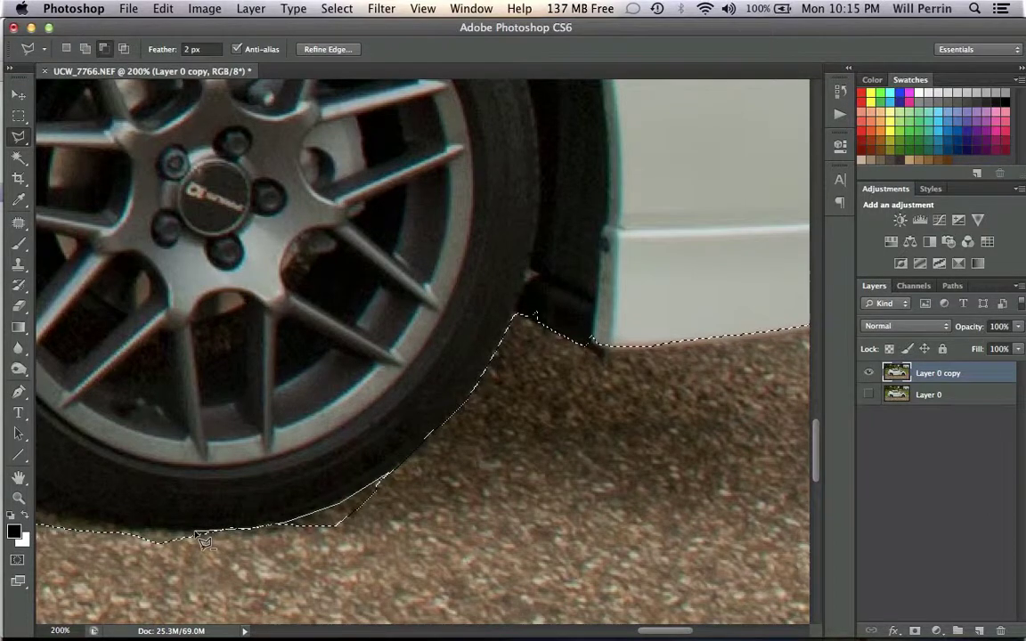
scroll(204, 539, left, 3)
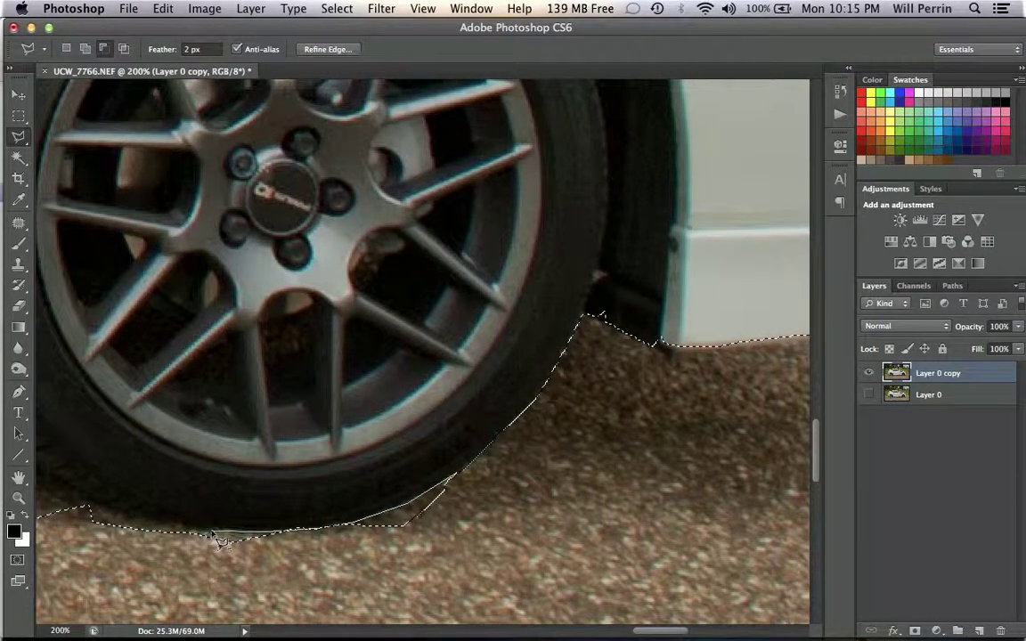
scroll(163, 532, left, 8)
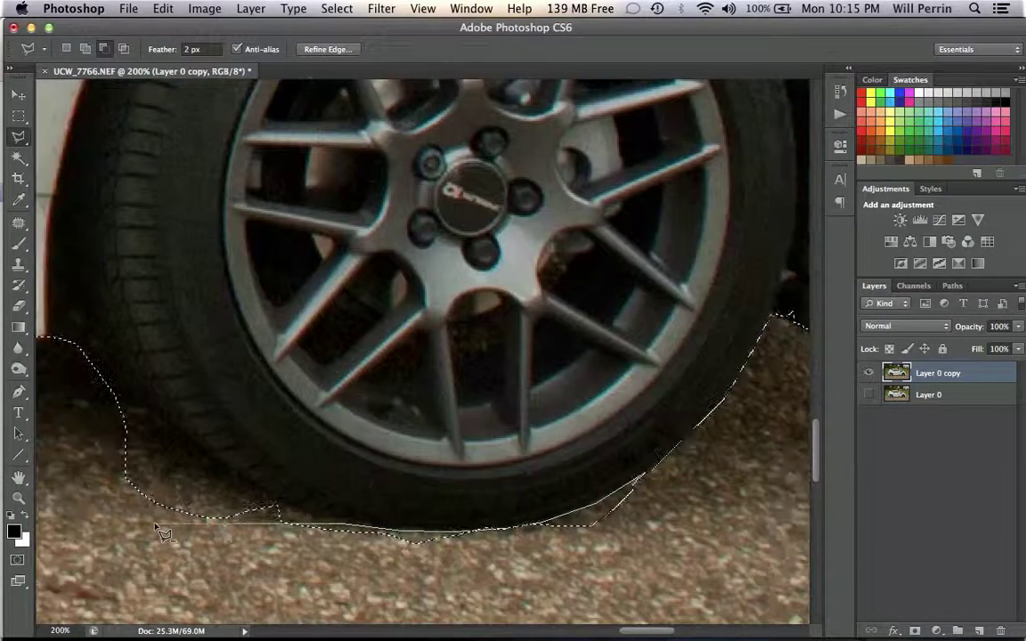
click(310, 507)
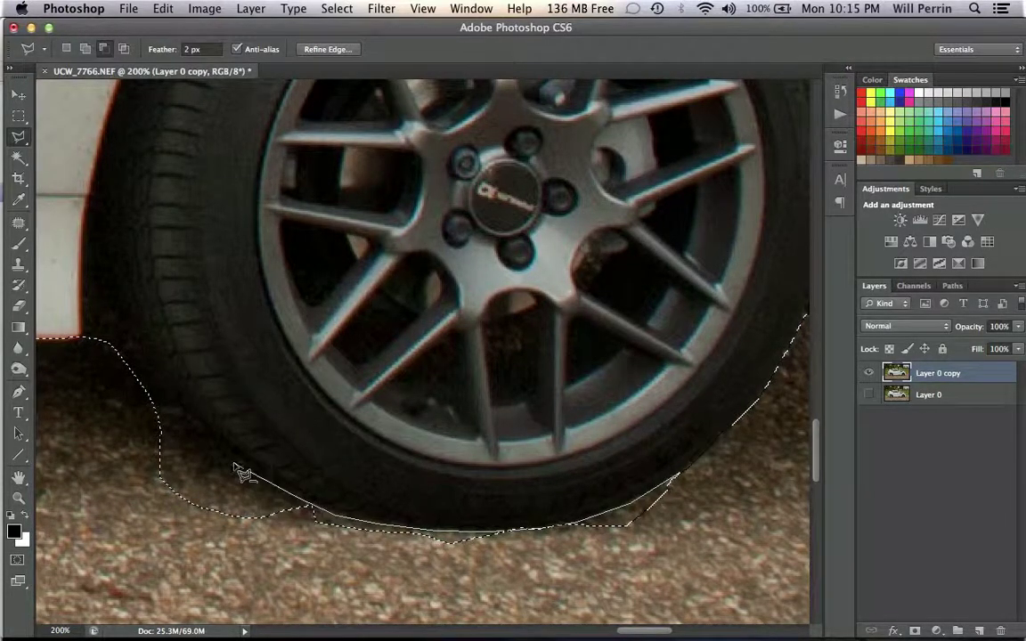
click(183, 428)
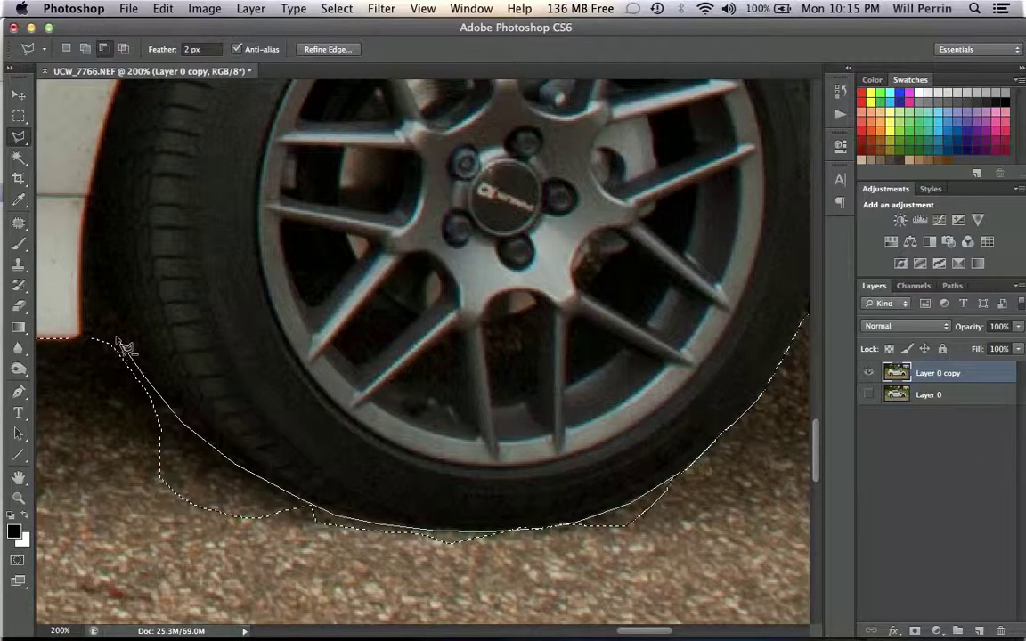
click(86, 328)
click(80, 389)
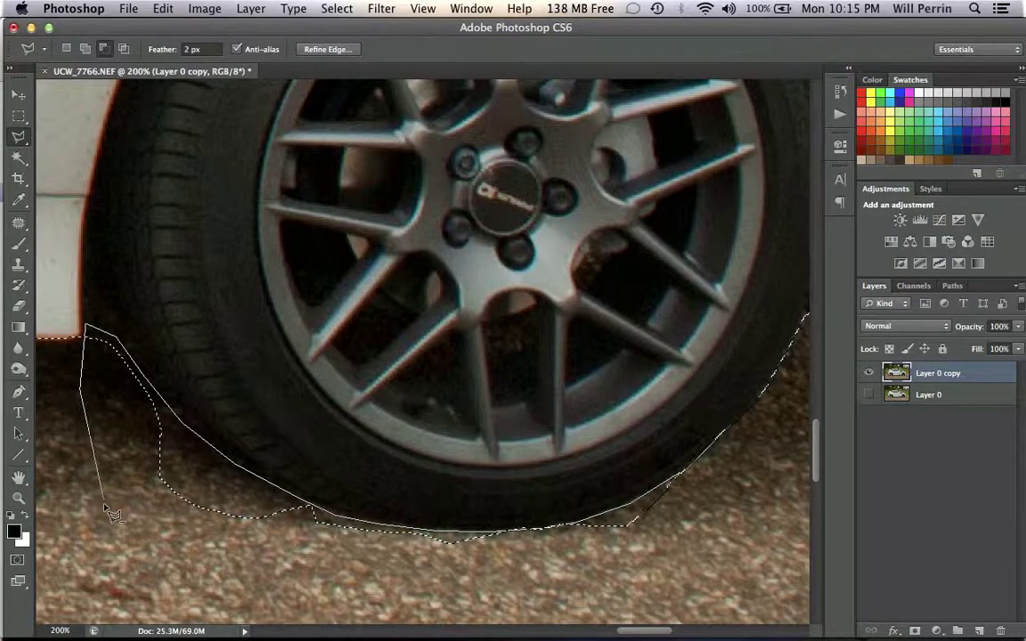
click(104, 504)
click(294, 559)
click(552, 576)
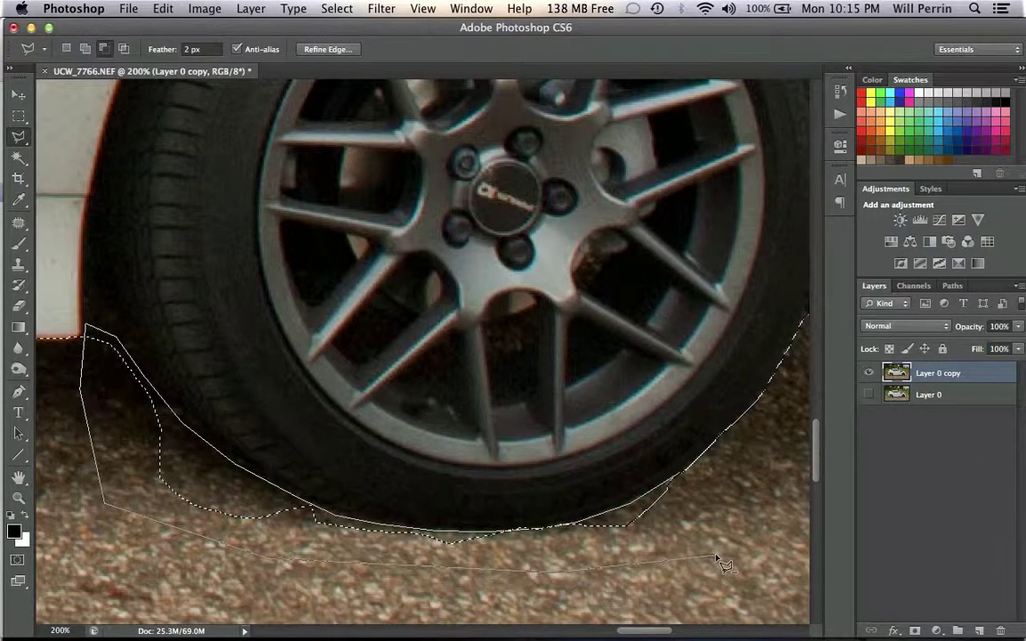
click(717, 558)
click(740, 515)
scroll(738, 522, right, 5)
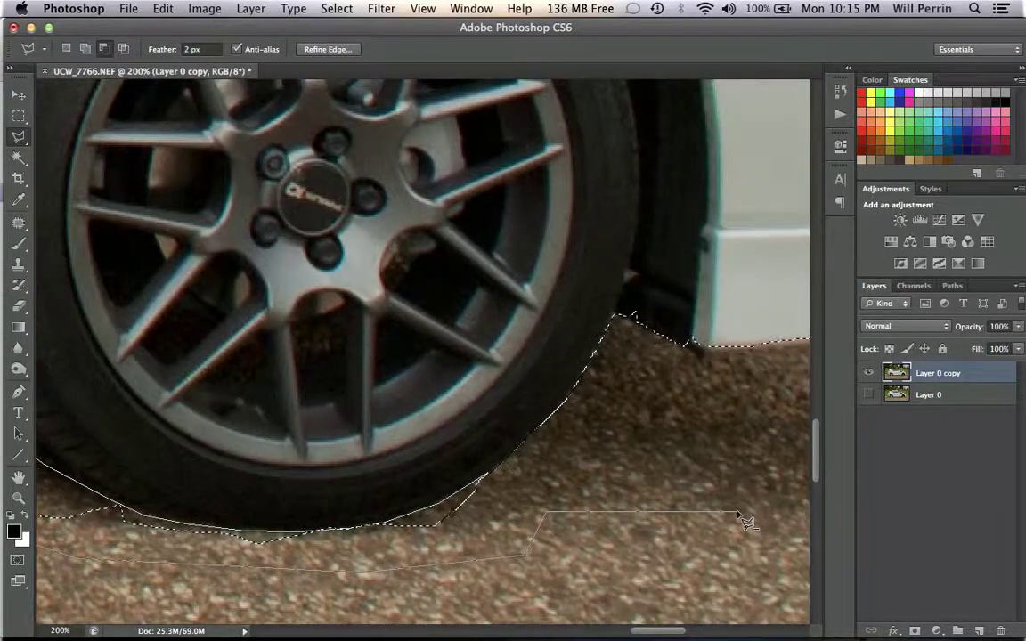
double_click(709, 475)
Add the side skirt's dark lip beside the rear tyre to the selection and subtract the top of the gap between them
scroll(713, 481, left, 10)
scroll(712, 481, down, 2)
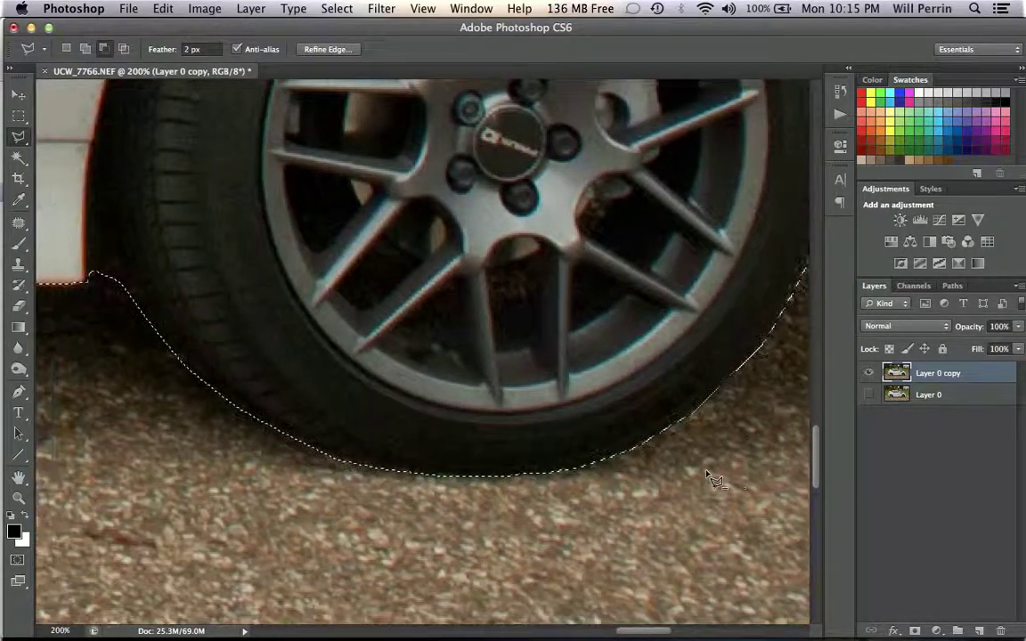
scroll(713, 481, left, 15)
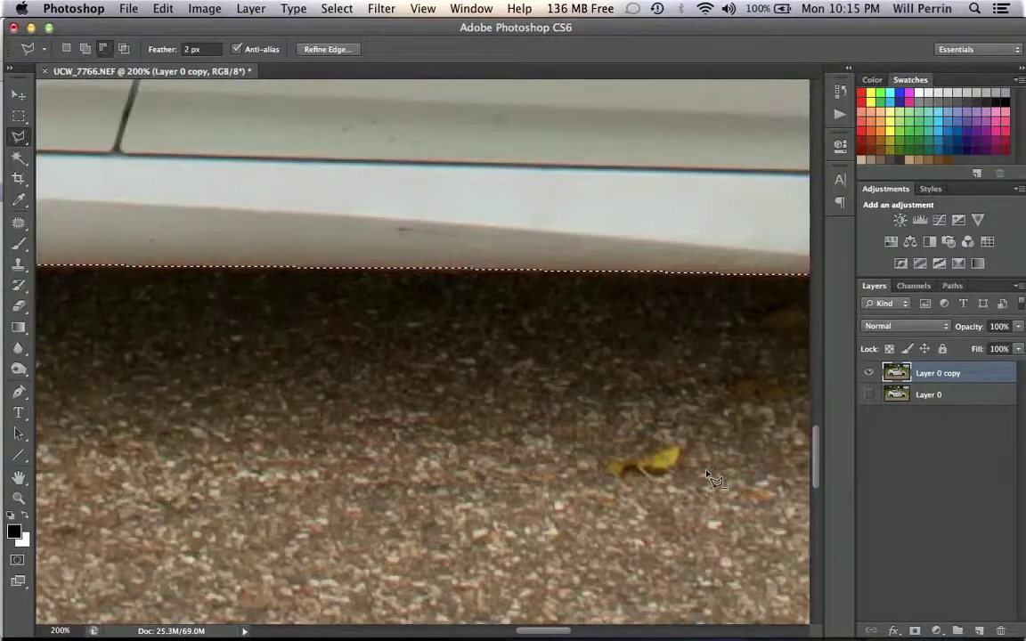
scroll(713, 481, left, 15)
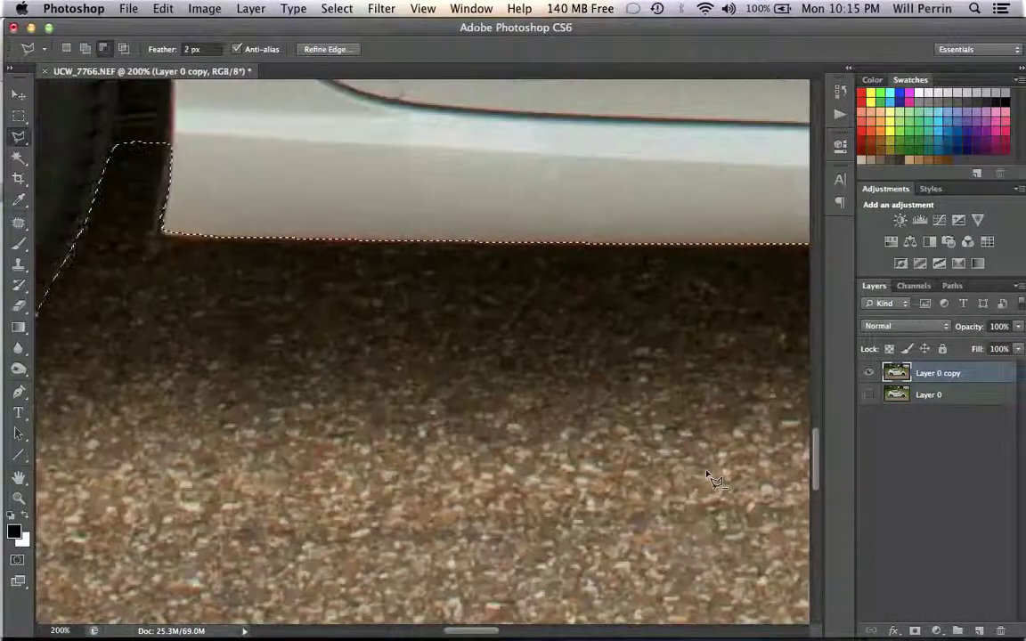
scroll(710, 477, left, 12)
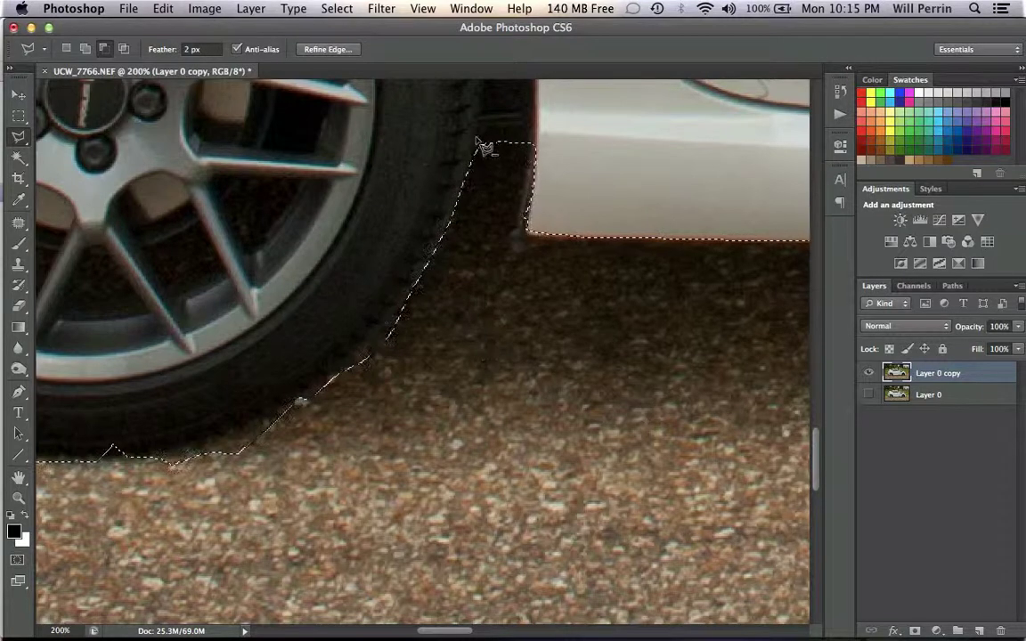
click(85, 51)
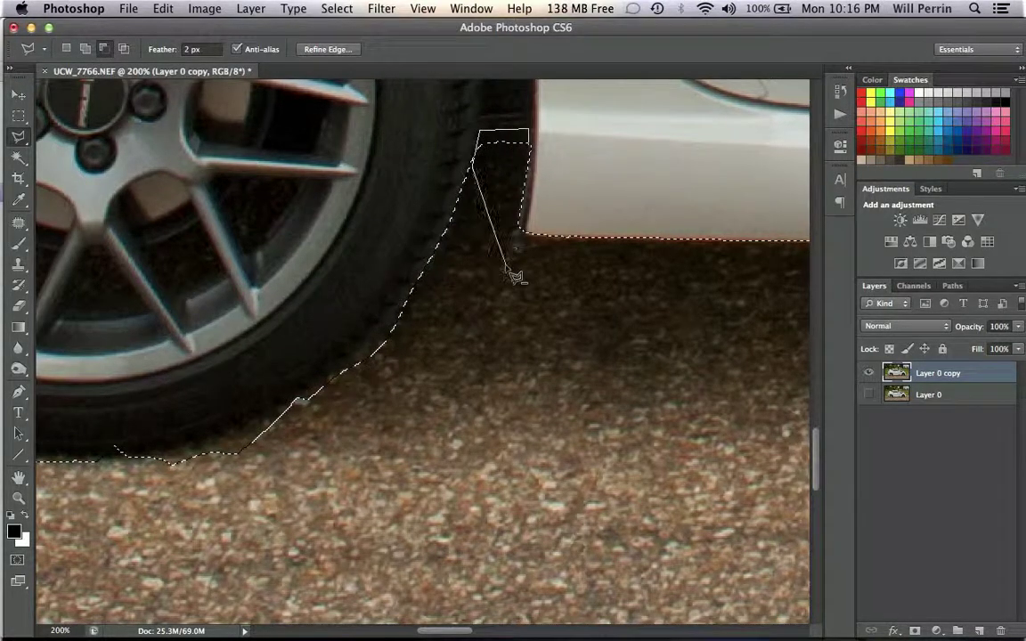
Subtract the gravel around the lower edge of the rear tyre from the selection with the Polygonal Lasso
scroll(514, 274, down, 2)
scroll(514, 274, left, 2)
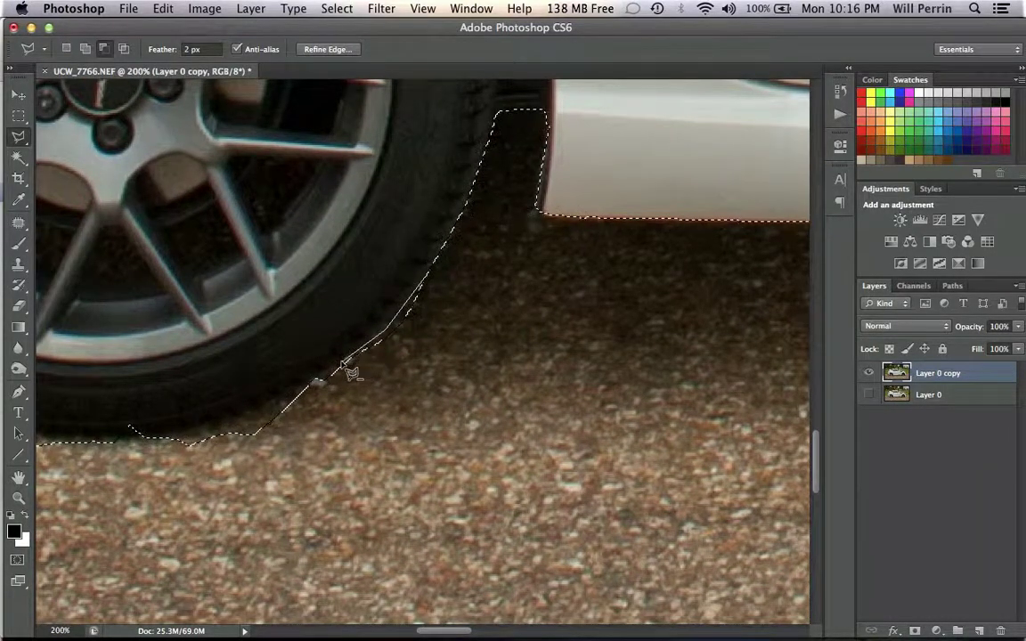
click(301, 390)
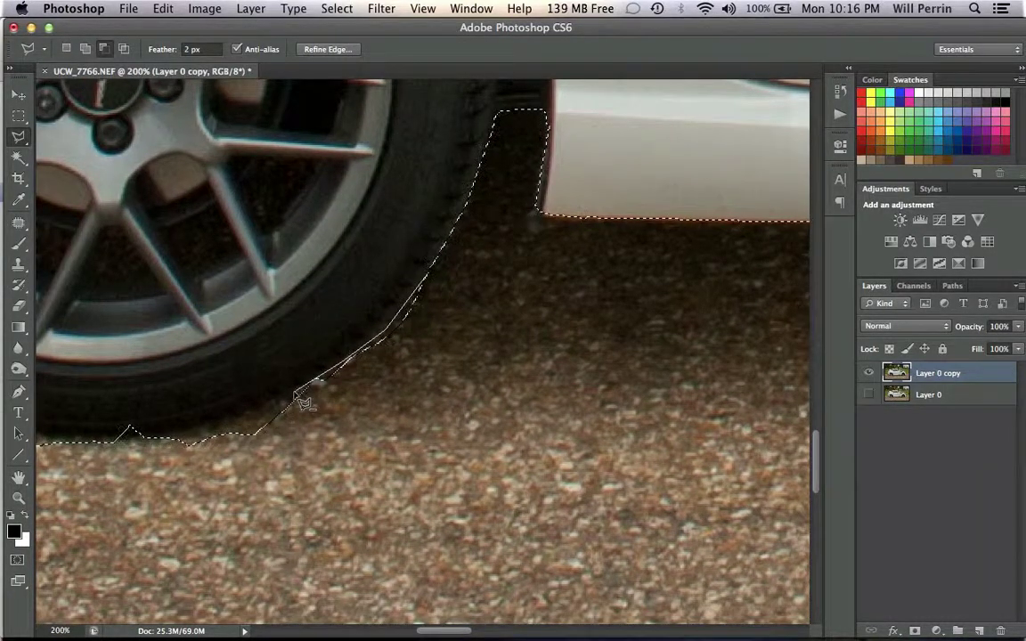
click(219, 428)
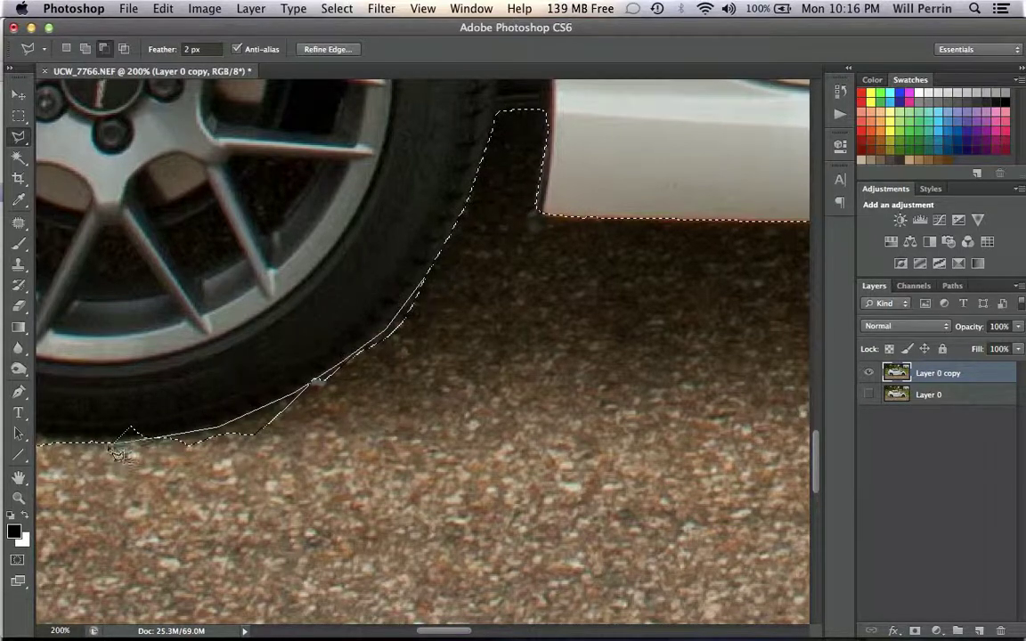
scroll(99, 406, left, 5)
scroll(99, 405, down, 2)
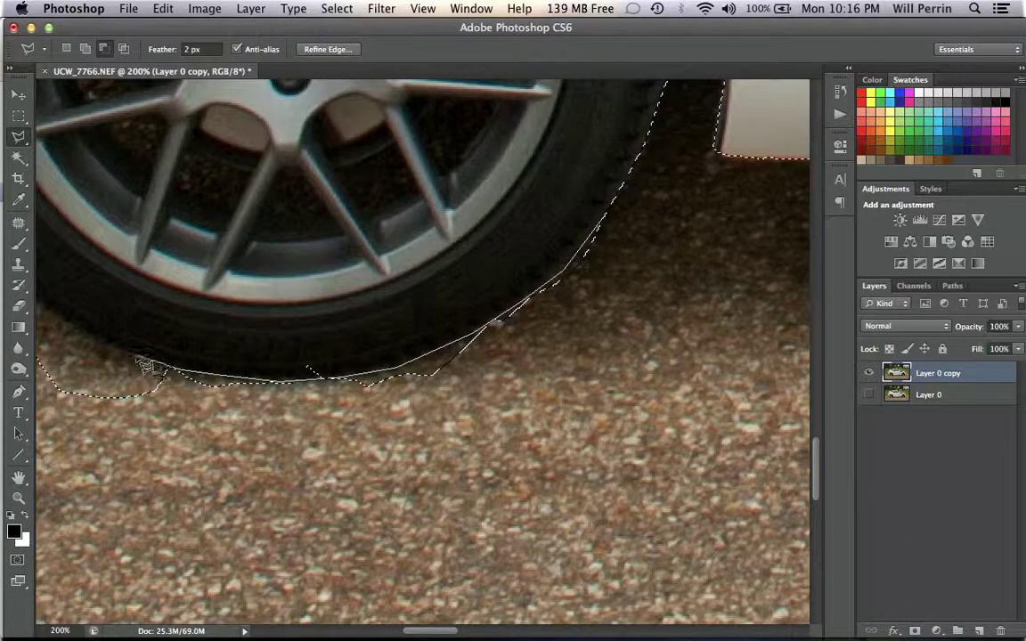
scroll(125, 321, left, 5)
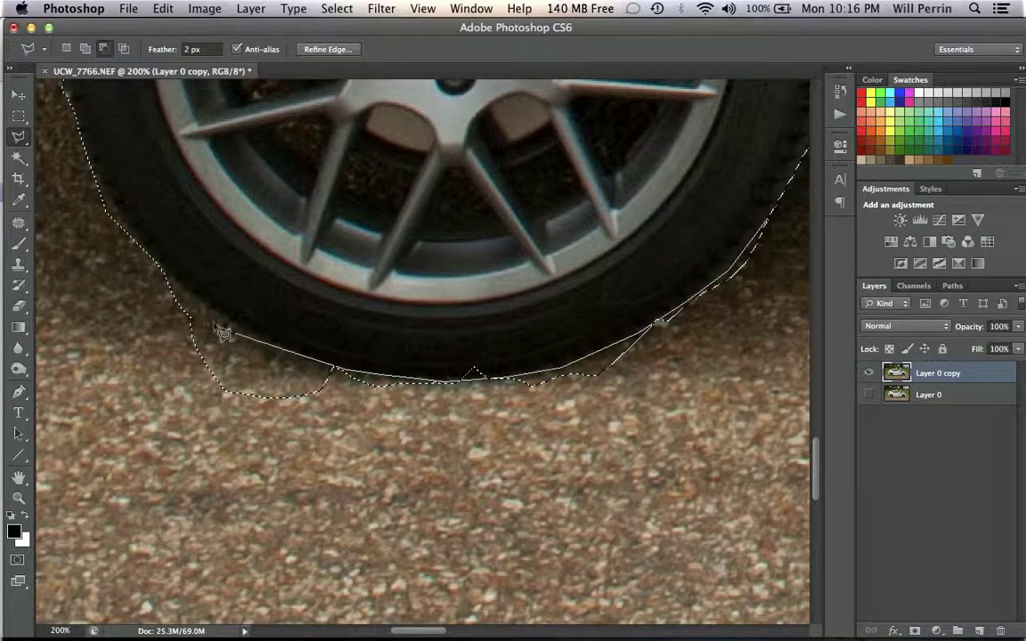
click(181, 287)
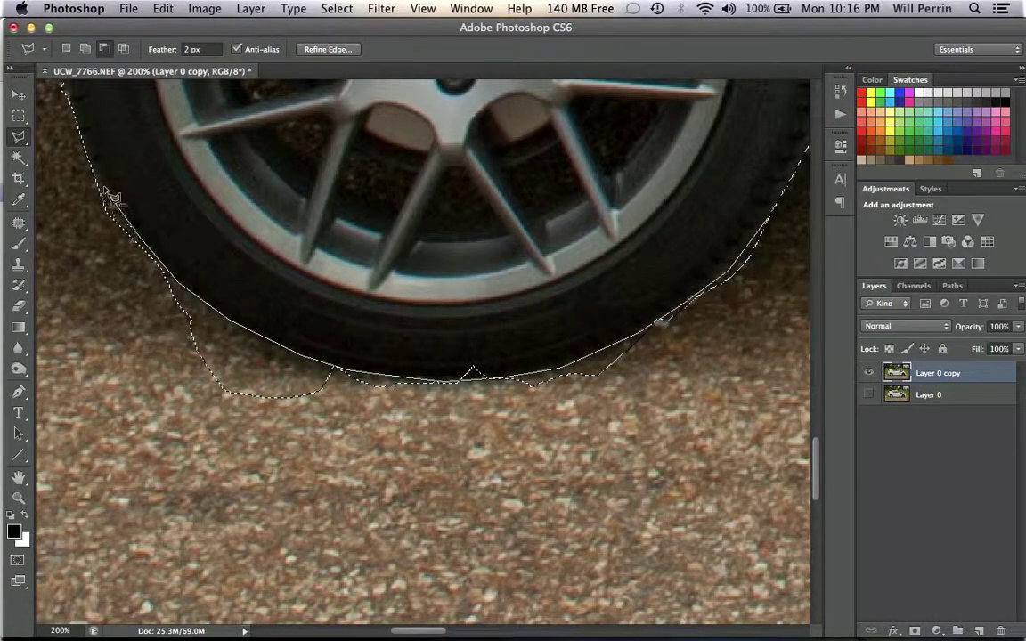
click(82, 147)
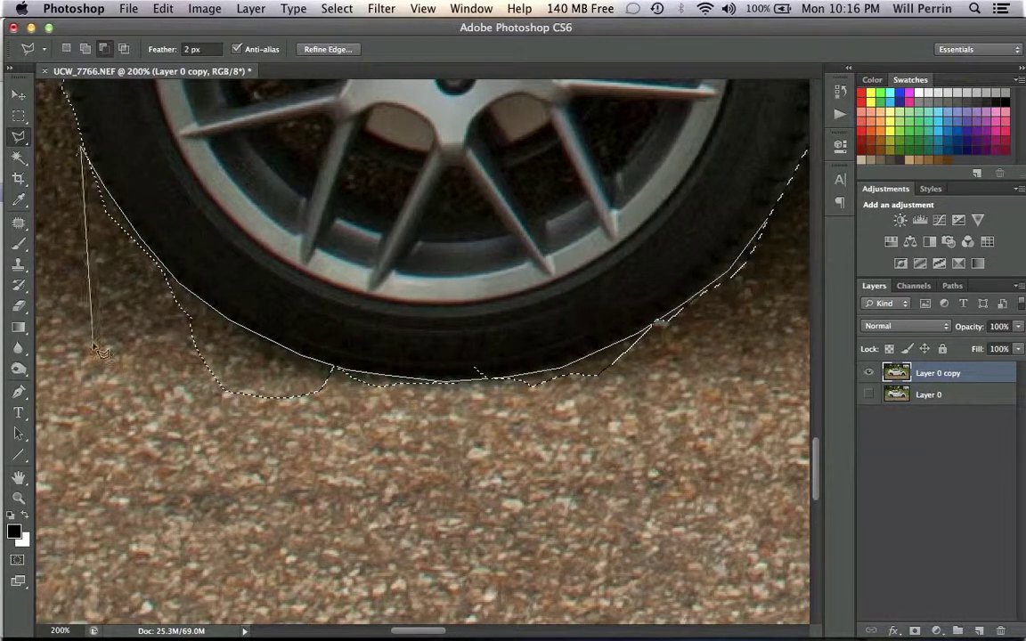
click(356, 488)
click(634, 492)
double_click(736, 433)
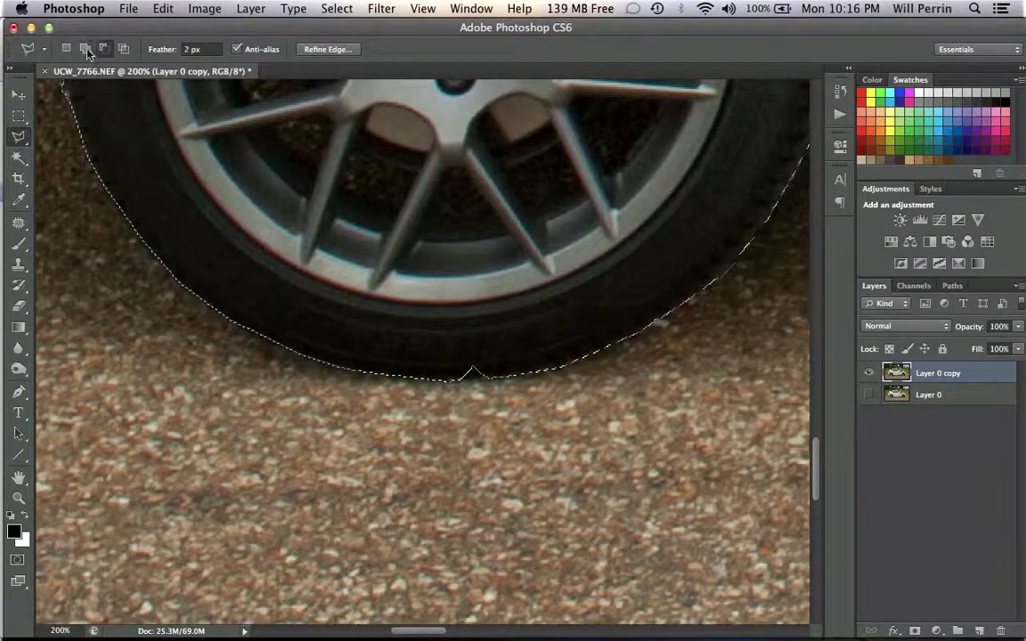
Add the small missed notch at the bottom of the rear tyre to the selection with the Polygonal Lasso
key(shift)
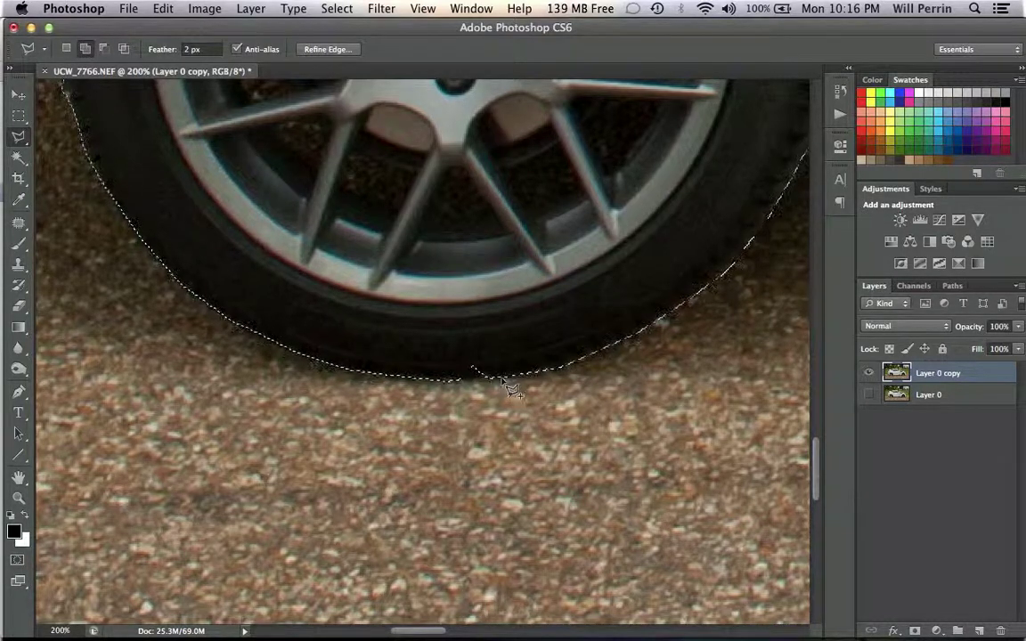
click(446, 379)
click(447, 355)
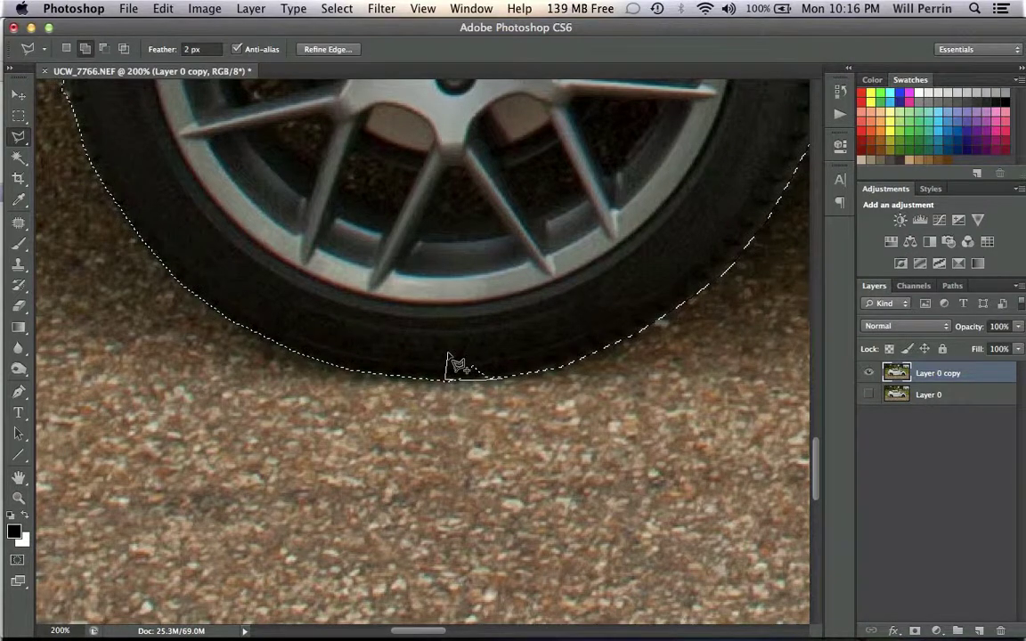
click(501, 355)
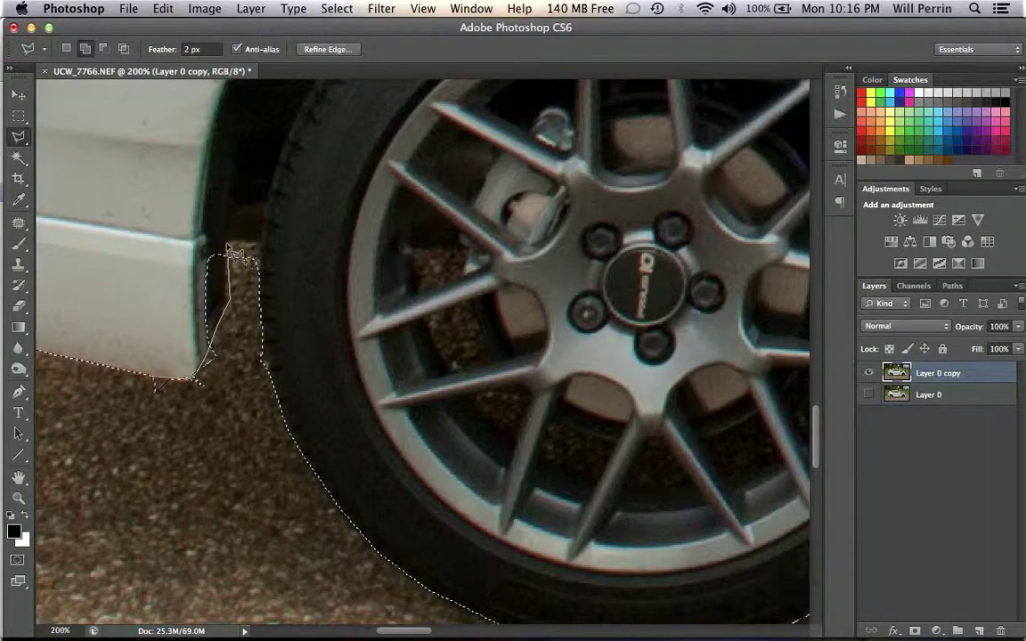
Add the dark wheel-arch edge beside the rear bumper to the selection and subtract the leftover gravel around it up to the rear tyre
click(256, 187)
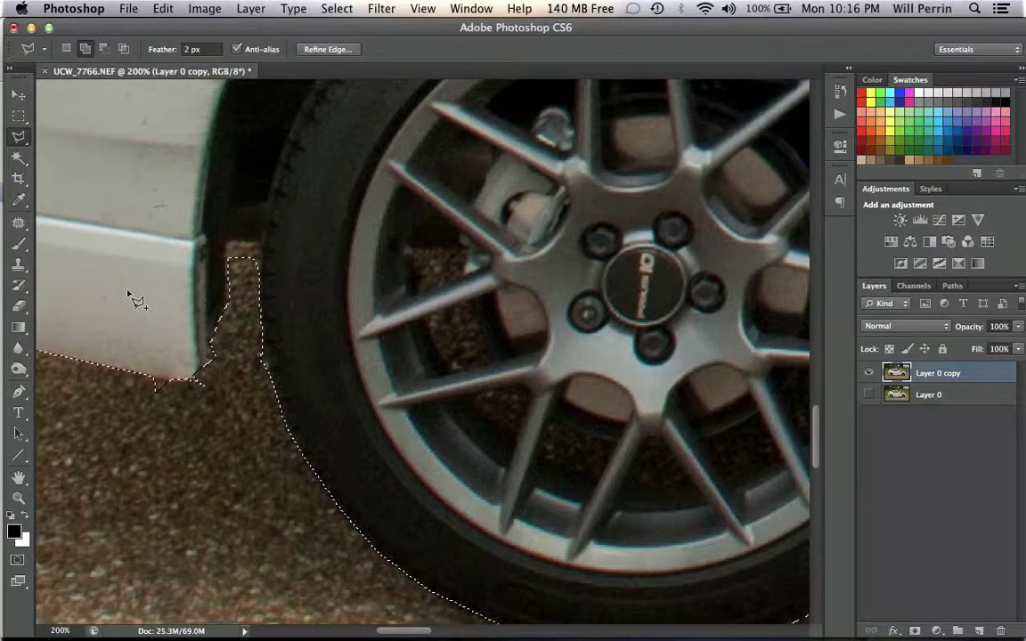
click(105, 47)
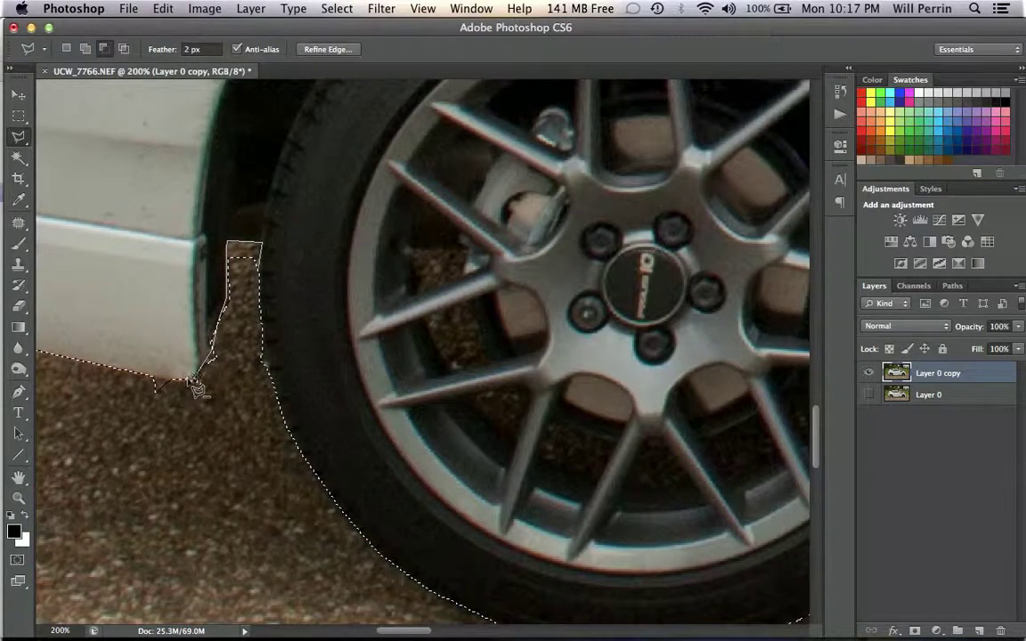
click(140, 377)
click(138, 425)
click(234, 425)
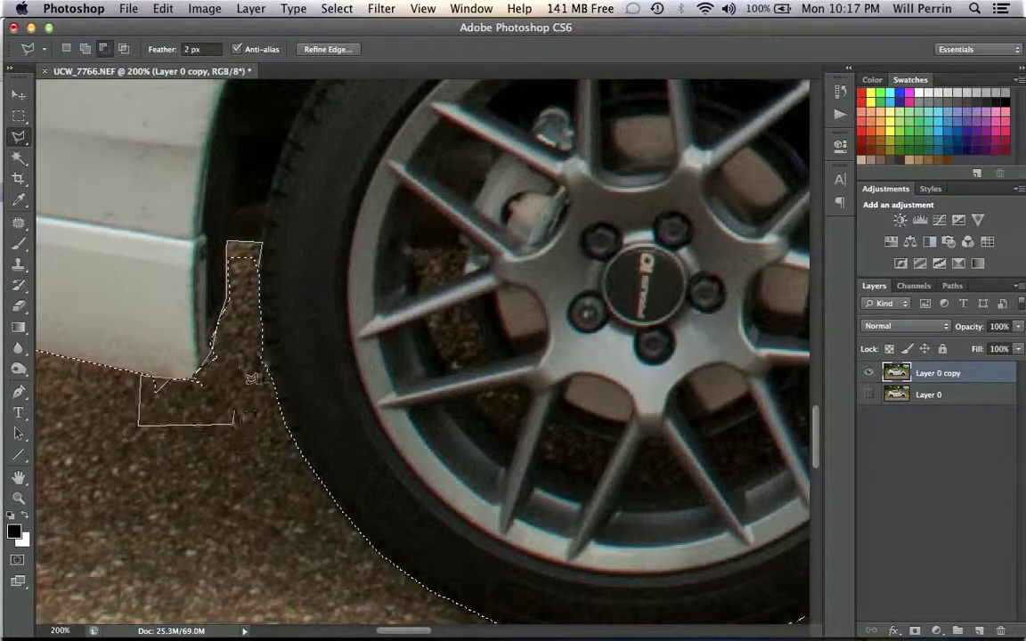
click(242, 361)
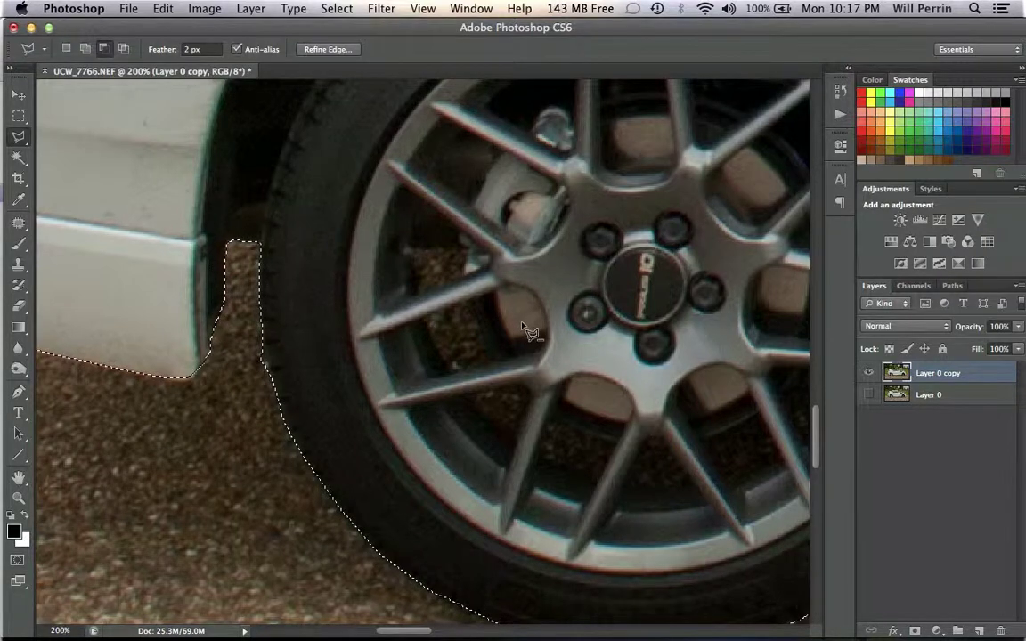
Examine the selection around the rear wheel and rear bumper, including the gravel showing between the wheel spokes
scroll(454, 373, right, 2)
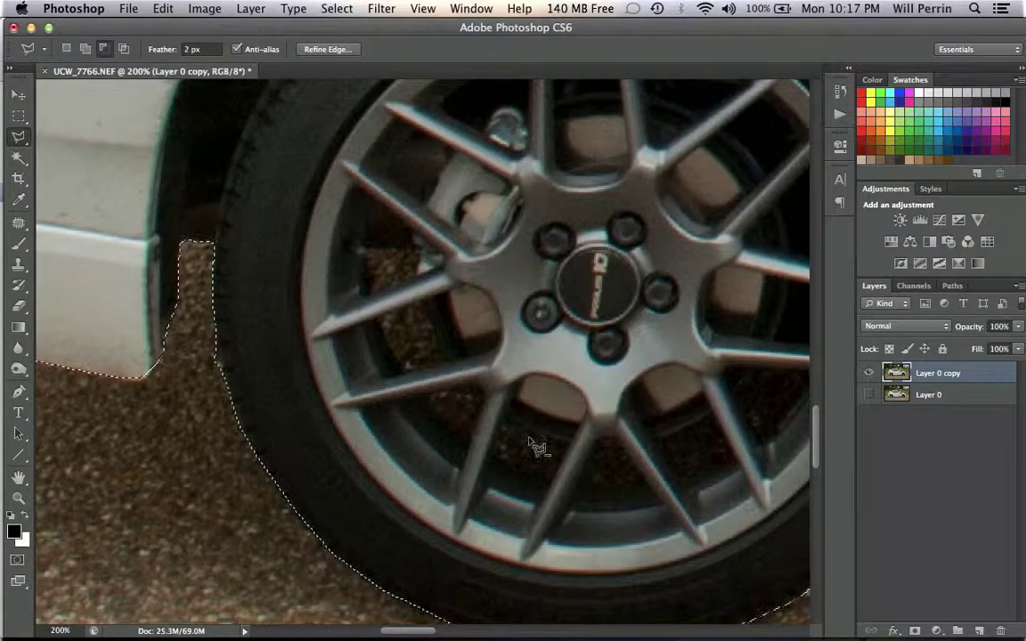
scroll(465, 506, right, 6)
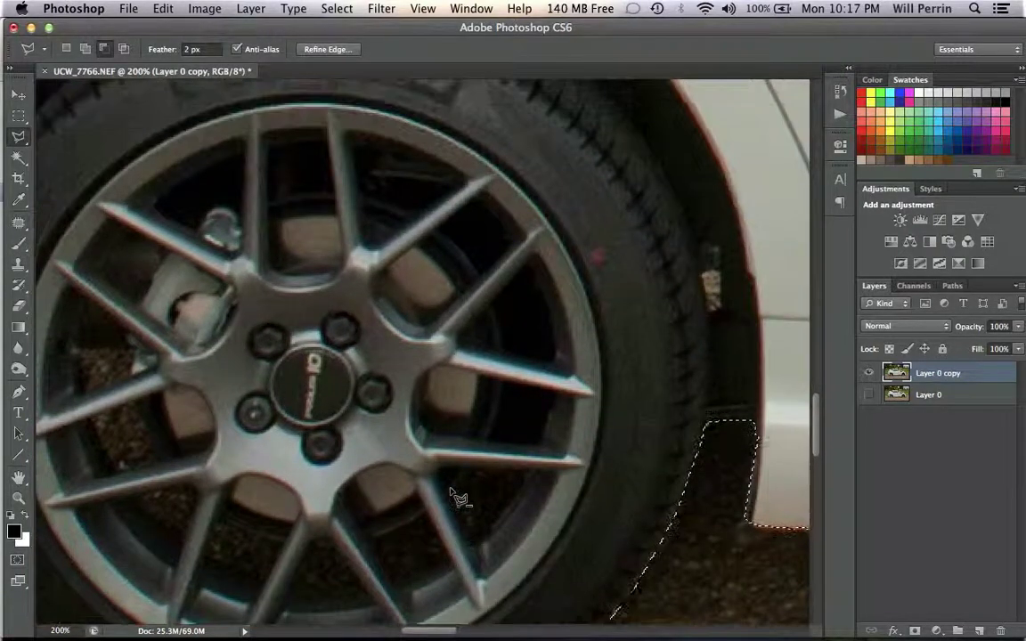
scroll(454, 497, left, 10)
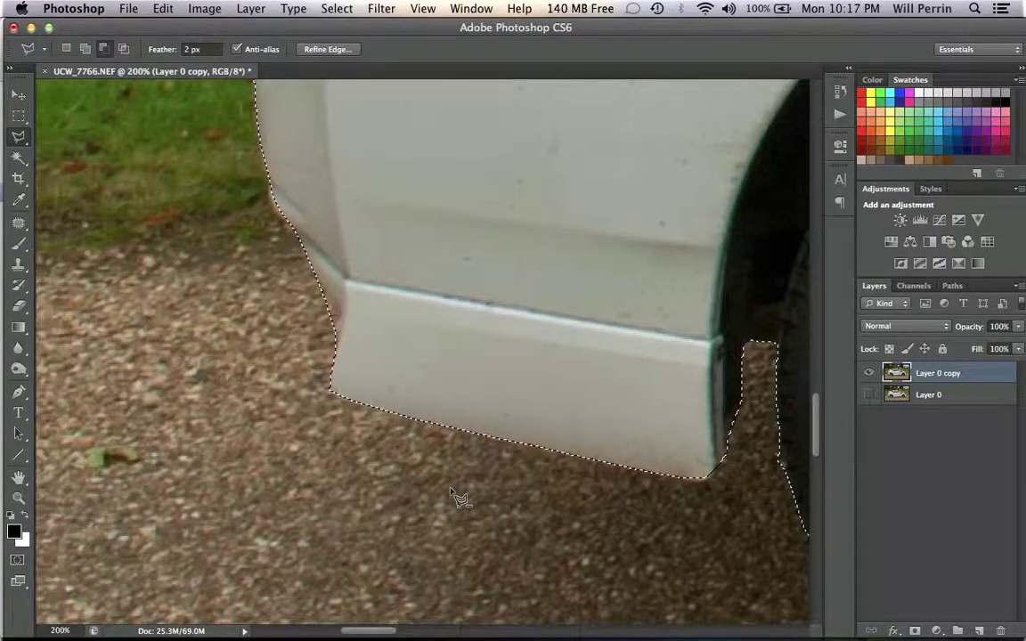
scroll(452, 492, right, 3)
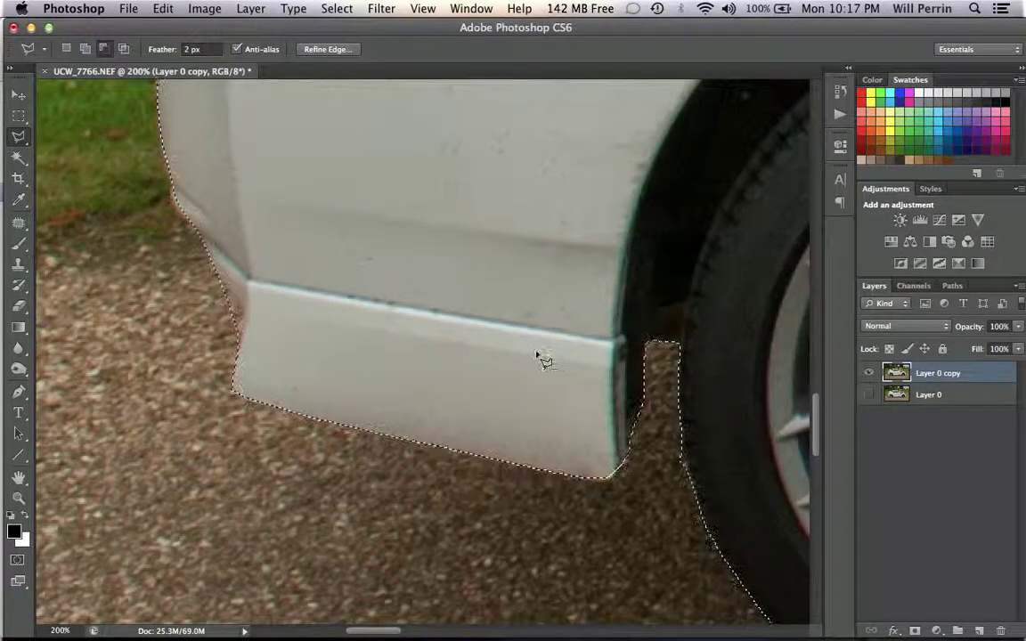
scroll(623, 442, right, 10)
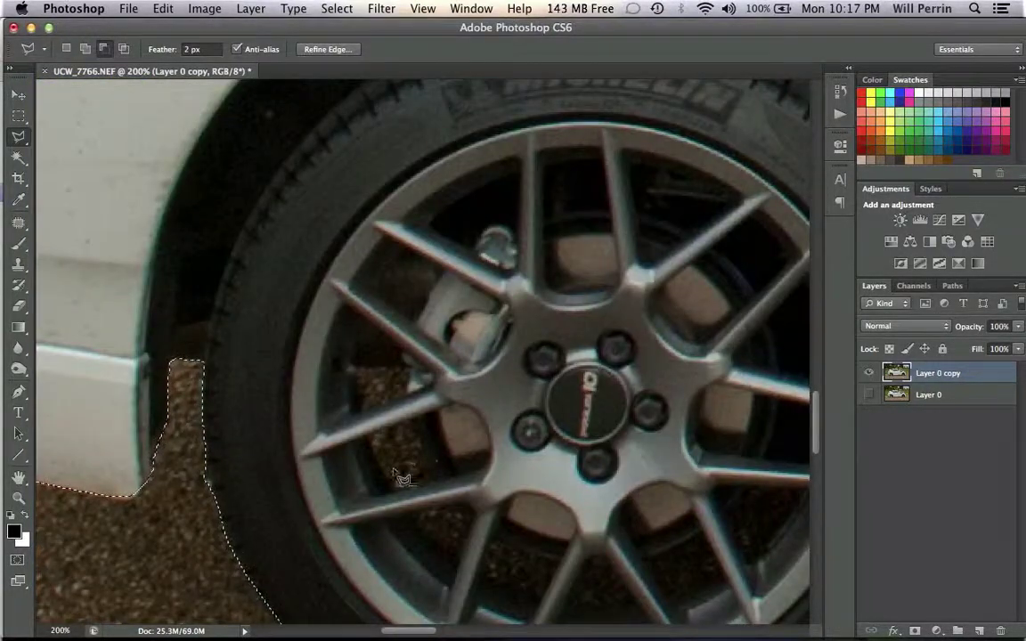
scroll(398, 452, left, 10)
scroll(398, 454, right, 6)
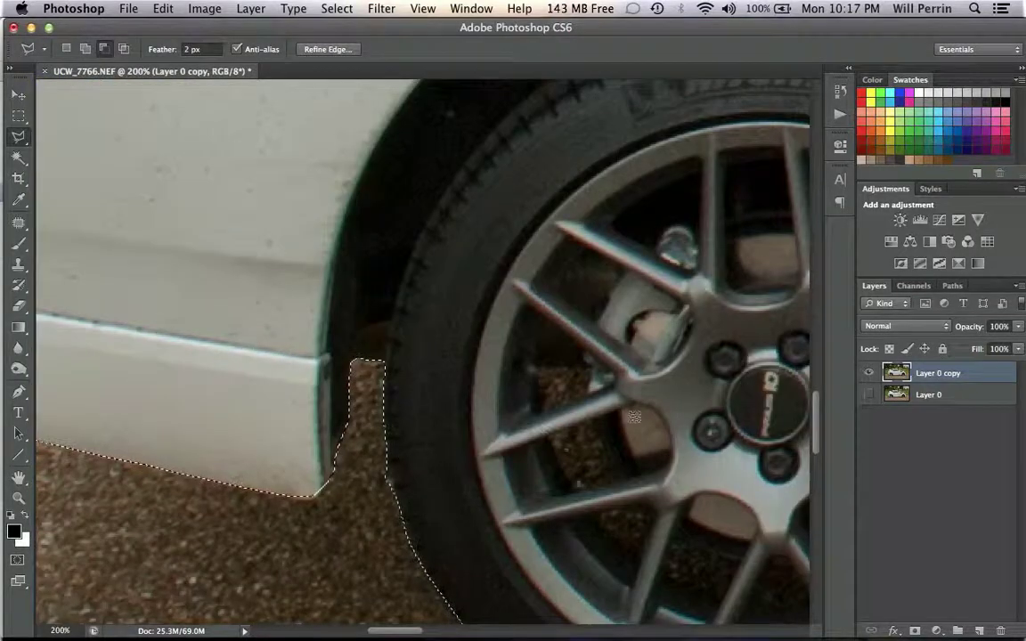
Tidy the selection at the rear bumper's lower corner and add the missed sliver of bumper edge with the Polygonal Lasso
scroll(156, 413, left, 4)
scroll(156, 417, up, 1)
scroll(156, 417, left, 1)
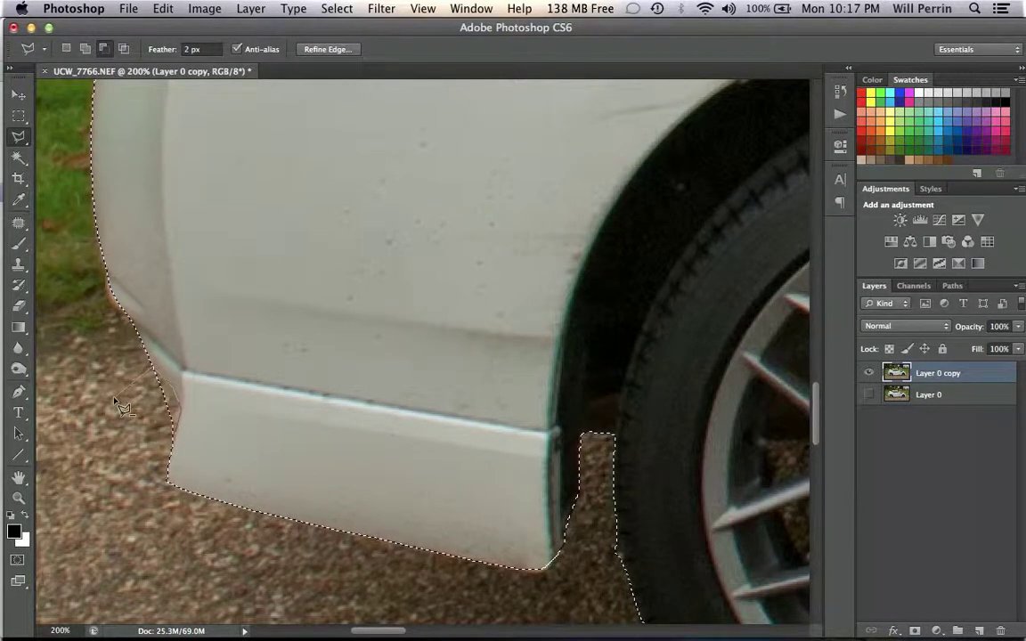
scroll(122, 407, up, 3)
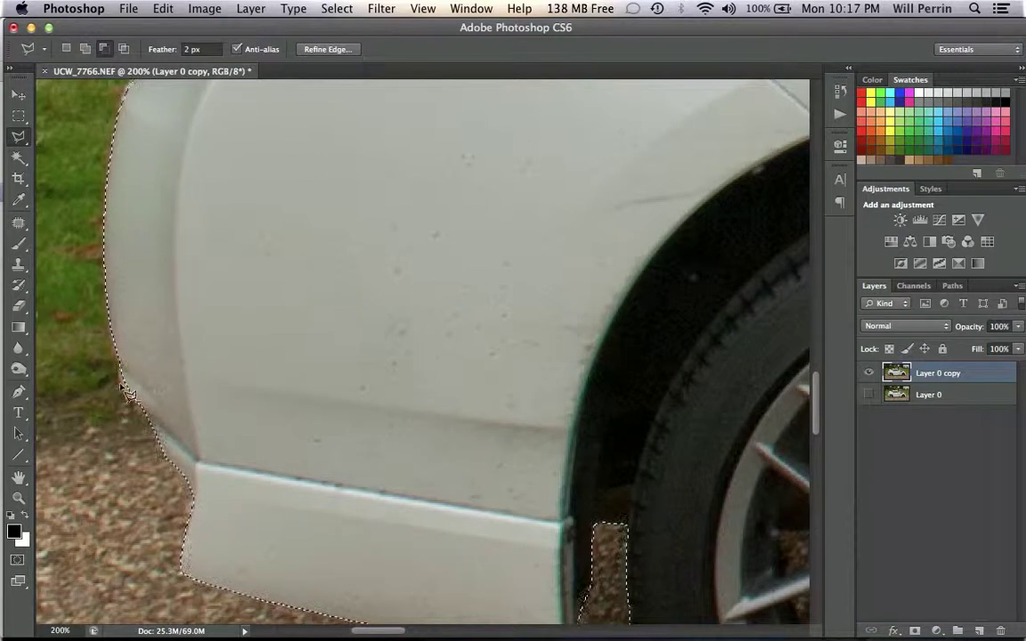
click(83, 49)
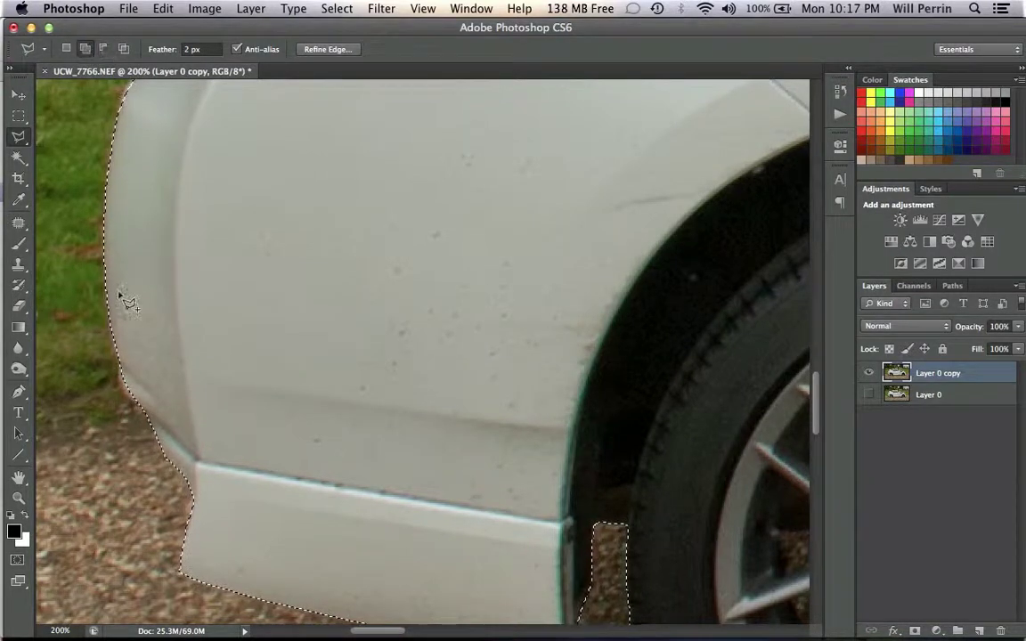
click(119, 372)
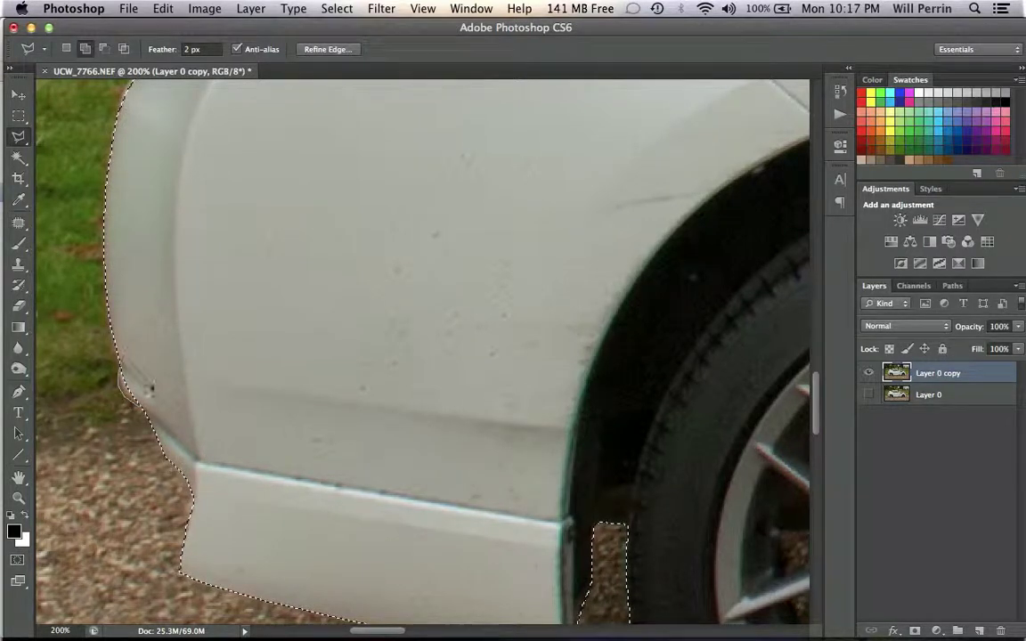
Examine the selection edge along the rear bumper up to the tail light, and then around the whole car
scroll(161, 408, up, 10)
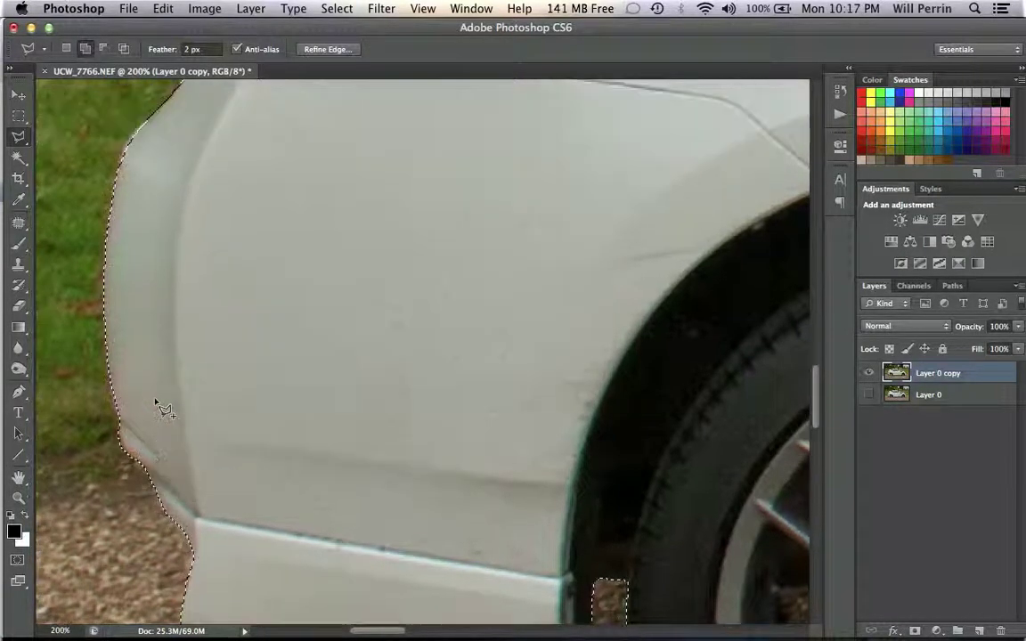
scroll(160, 408, up, 2)
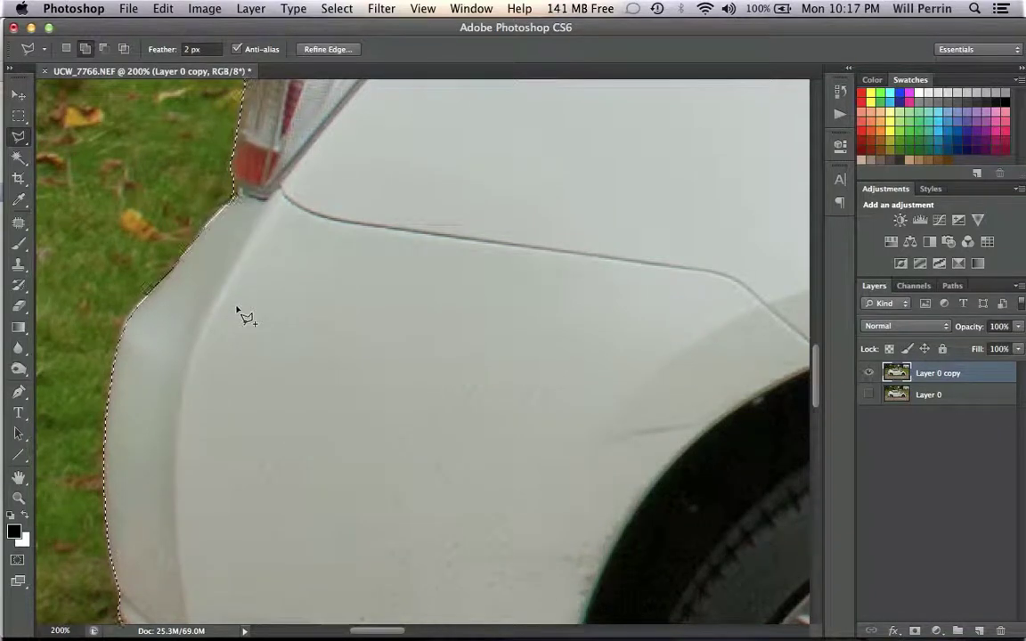
scroll(241, 313, down, 10)
scroll(241, 314, up, 2)
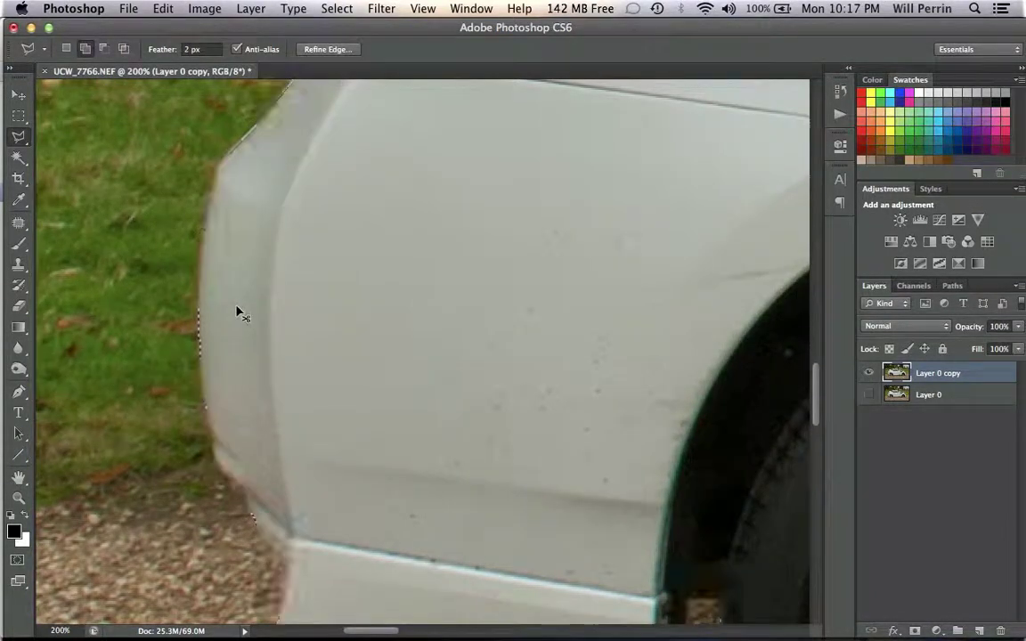
key(super+equal)
key(super+equal)
key(super+equal)
key(super+equal)
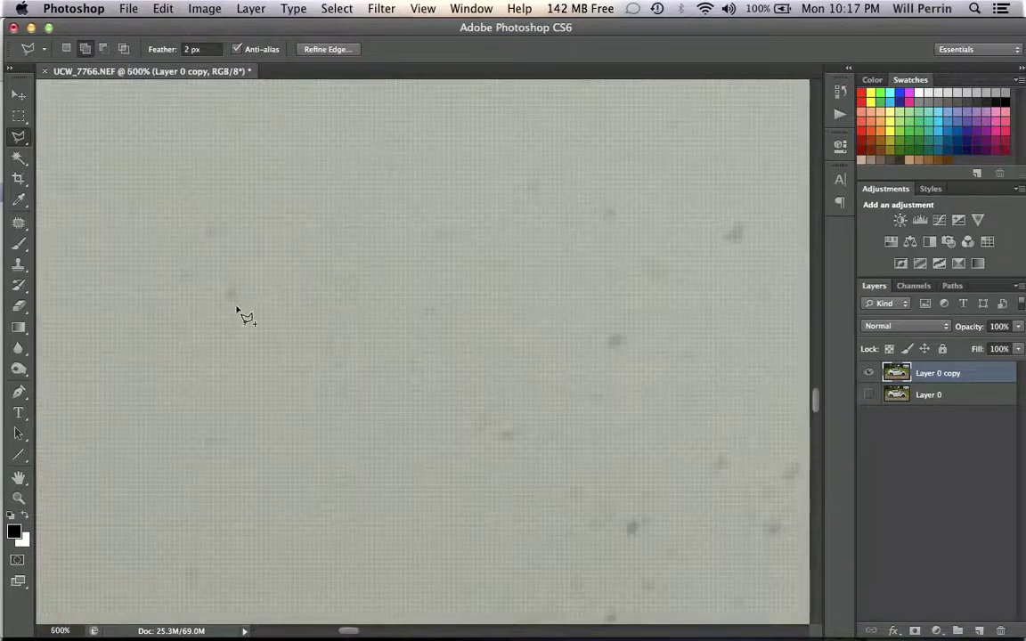
scroll(239, 313, left, 5)
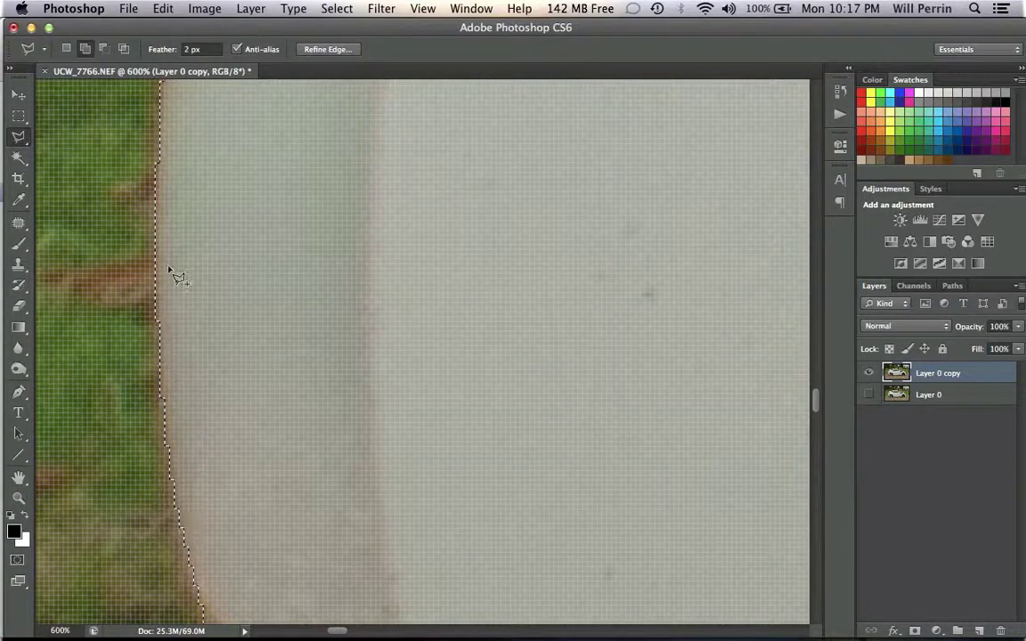
scroll(174, 275, up, 10)
scroll(176, 276, up, 3)
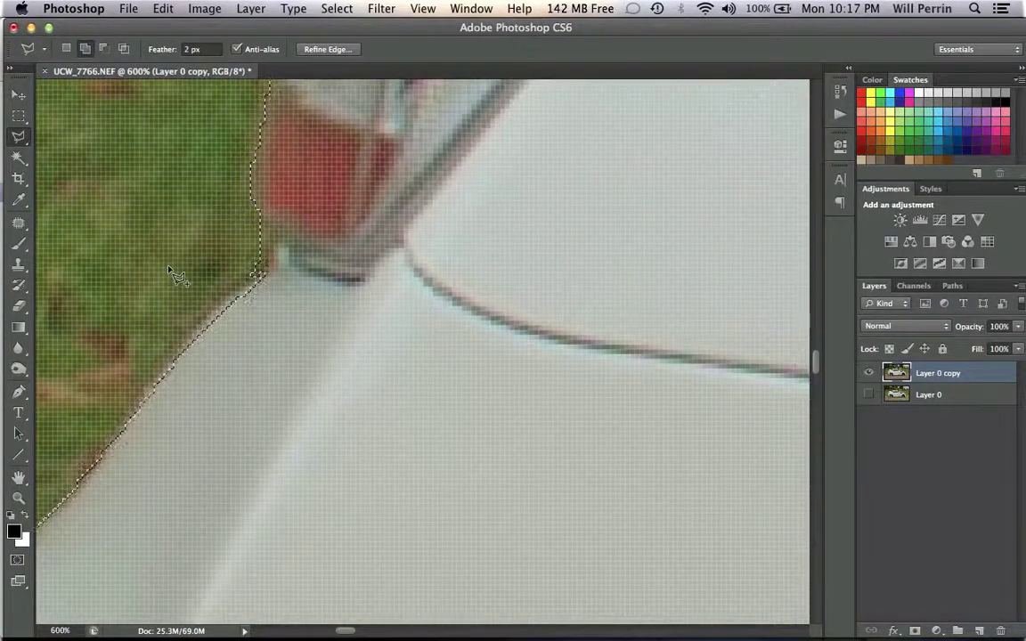
scroll(176, 276, up, 3)
key(super+minus)
key(super+minus)
key(super+minus)
key(super+minus)
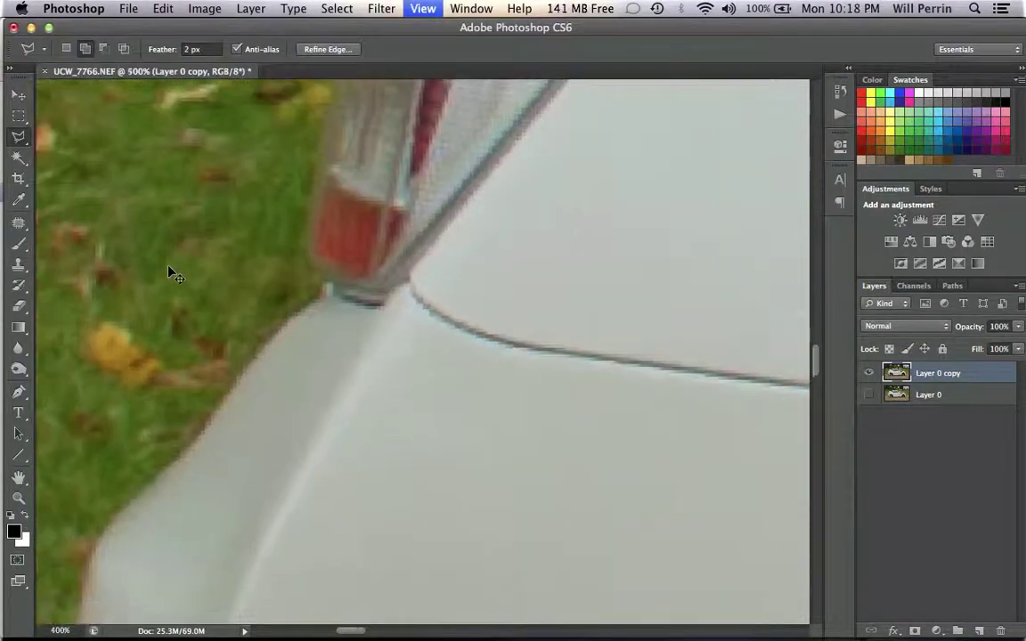
key(super+minus)
key(super+minus)
key(super+minus)
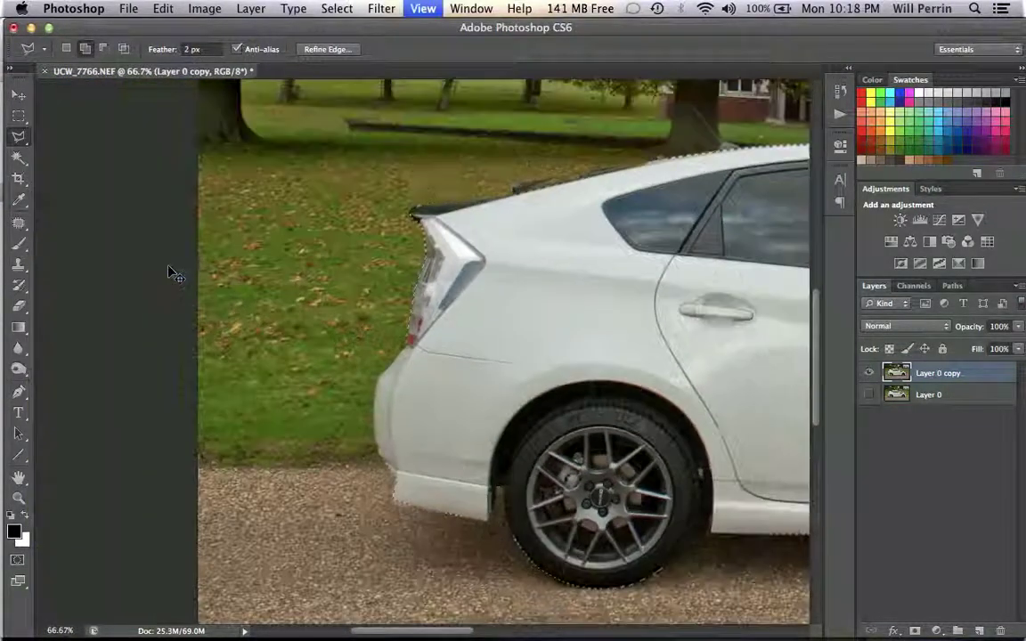
scroll(363, 338, right, 10)
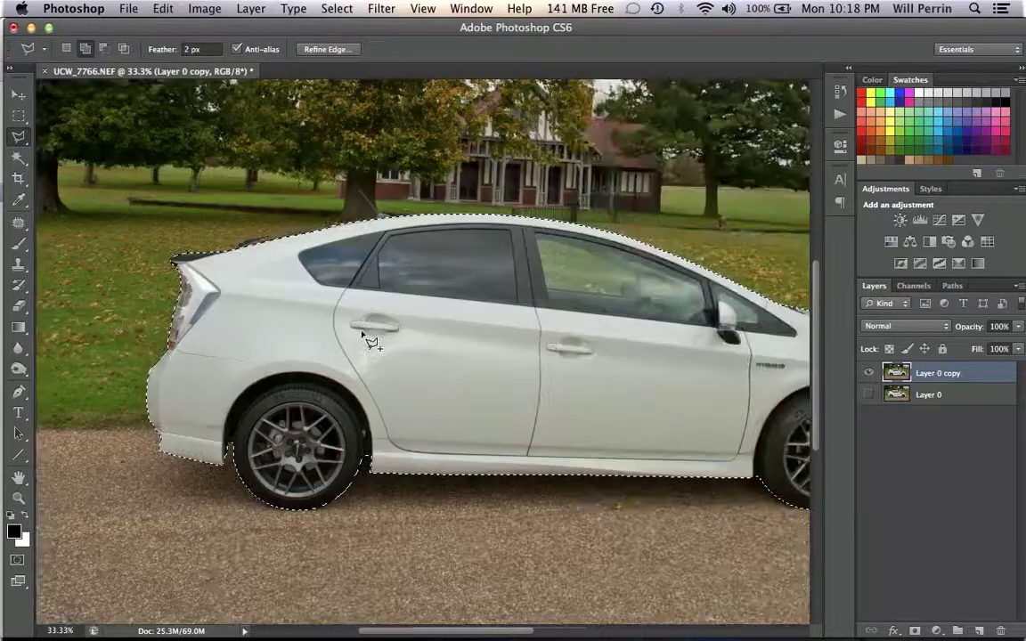
key(super+minus)
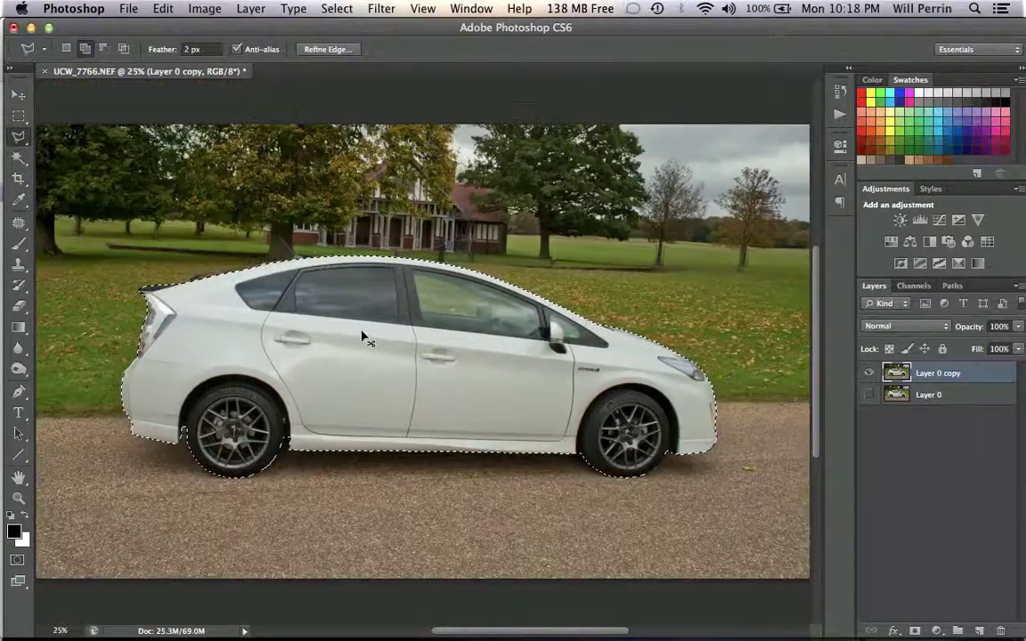
key(super+plus)
key(super+minus)
key(super+minus)
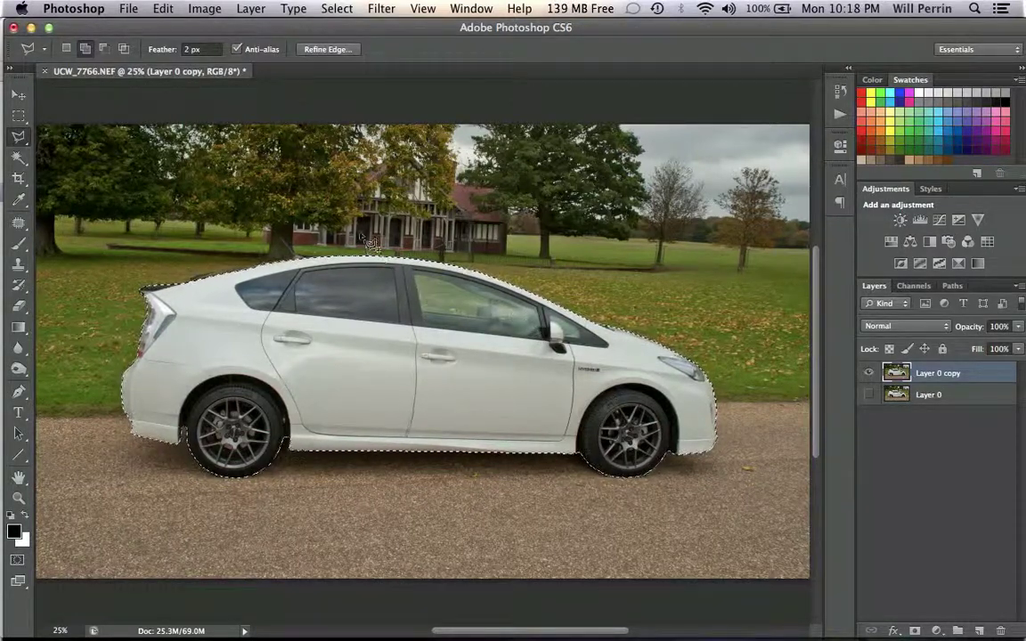
Subtract the two patches of grass seen through the front door window from the selection with the Polygonal Lasso
click(106, 49)
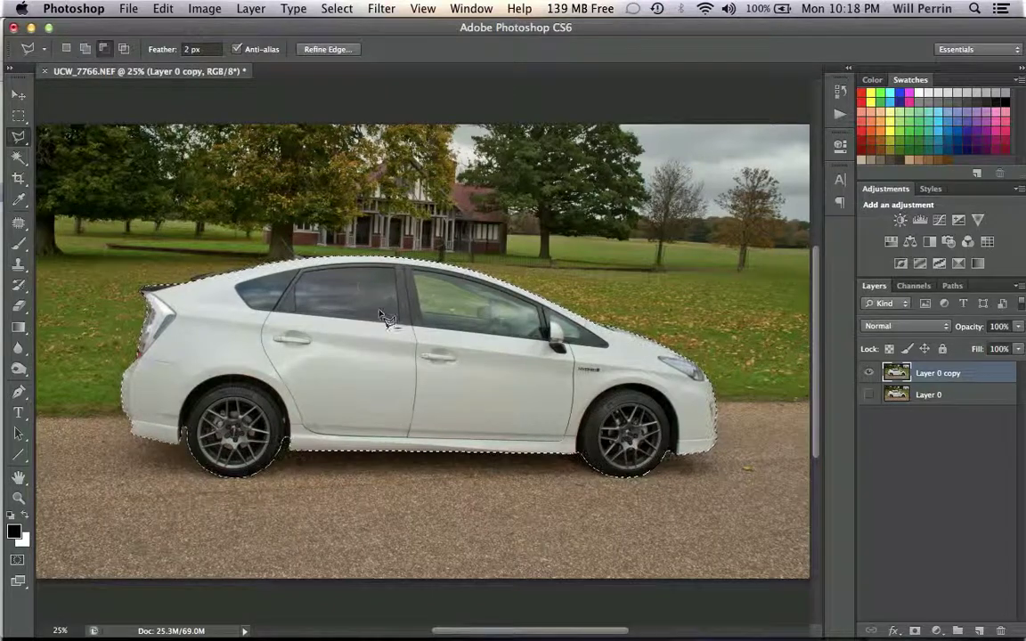
key(super+equal)
key(super+equal)
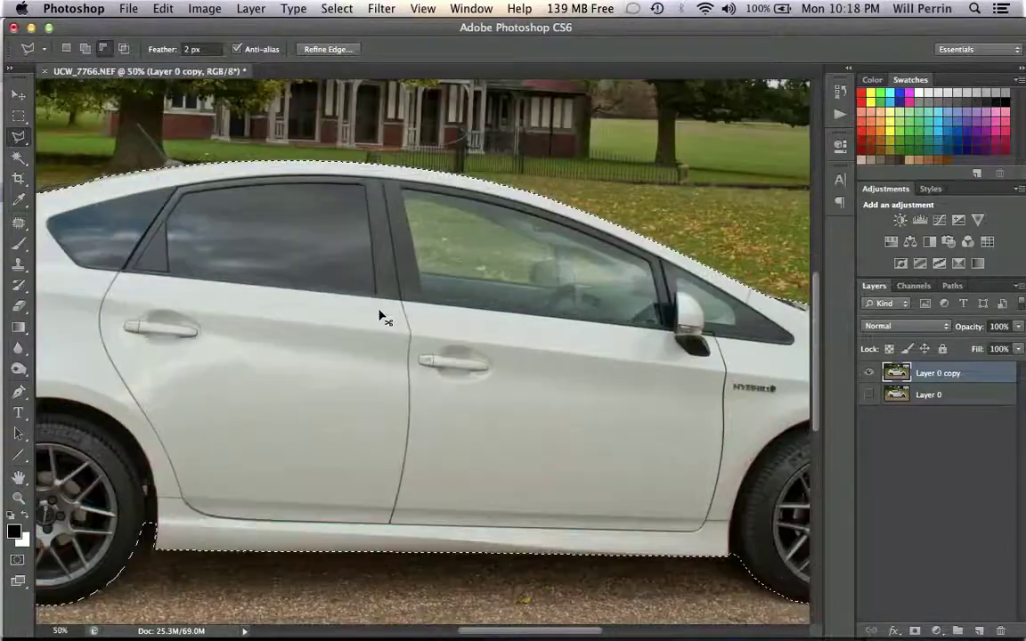
key(super+equal)
key(super+equal)
scroll(380, 316, up, 8)
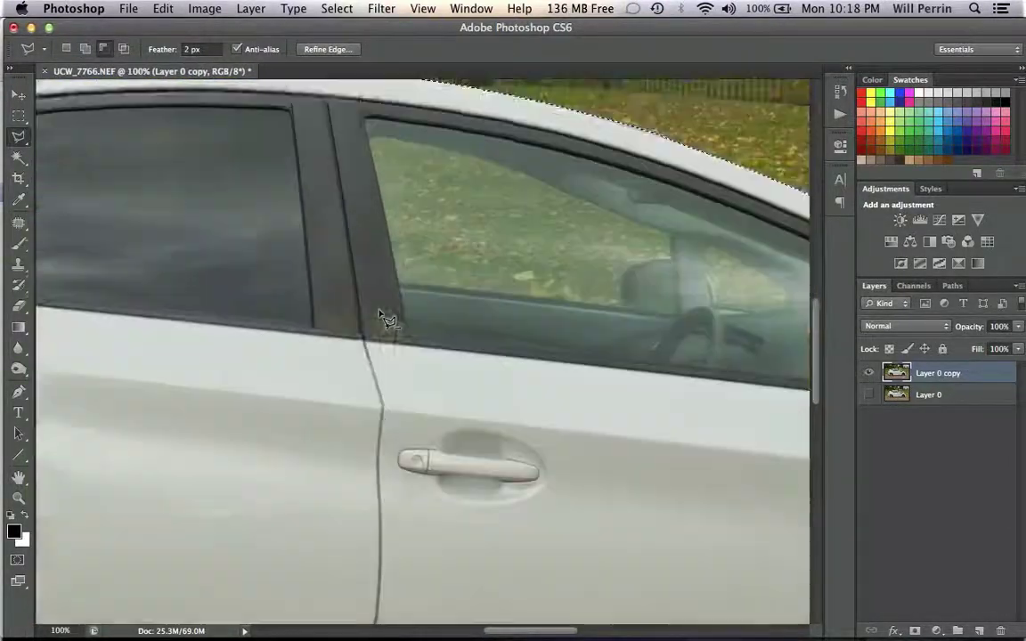
scroll(383, 318, down, 3)
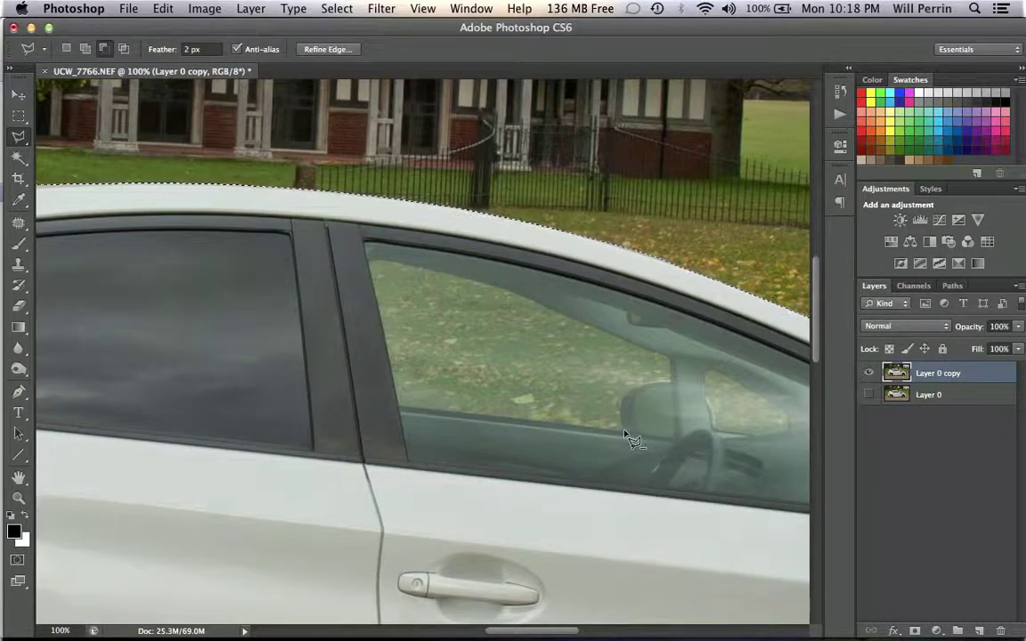
click(399, 408)
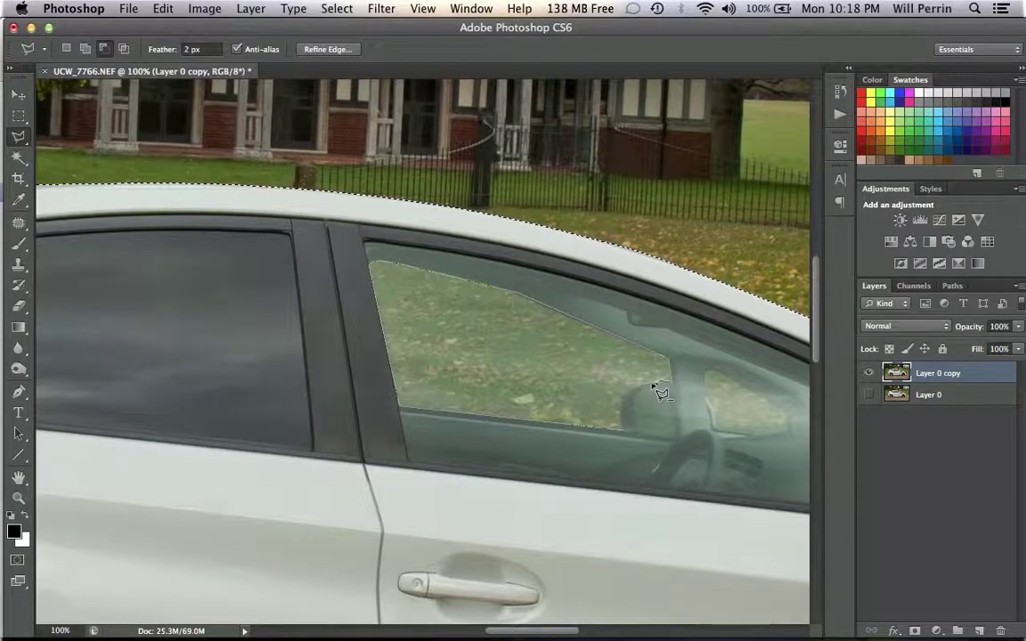
click(626, 429)
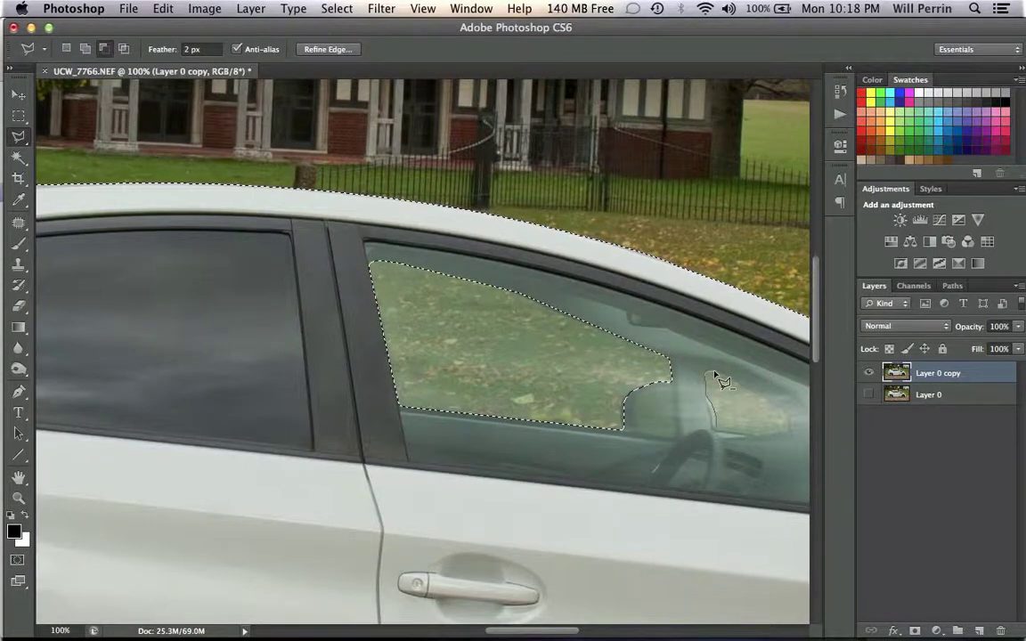
click(784, 413)
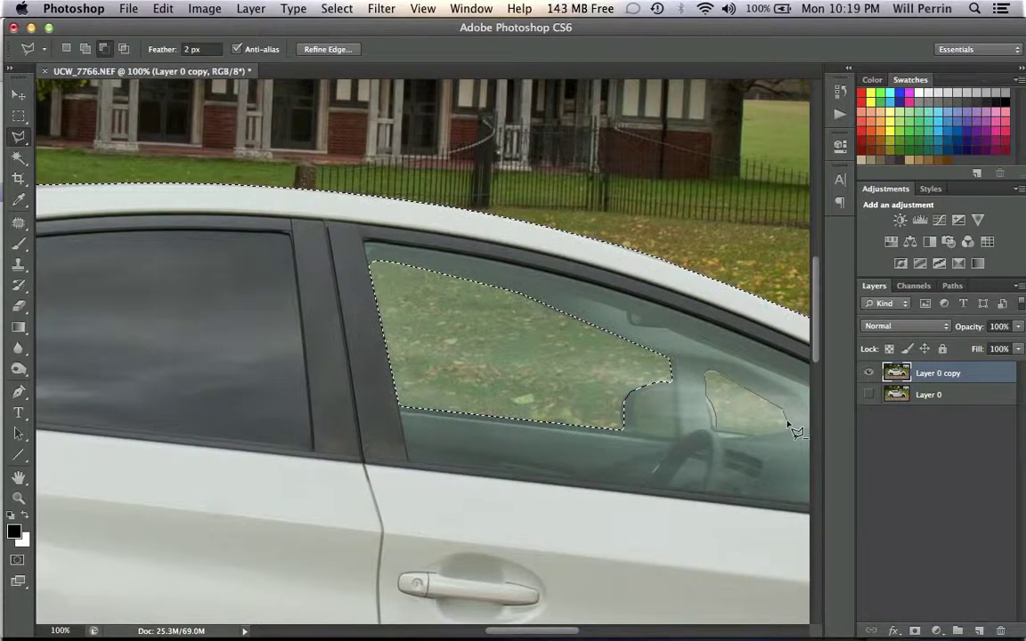
click(785, 433)
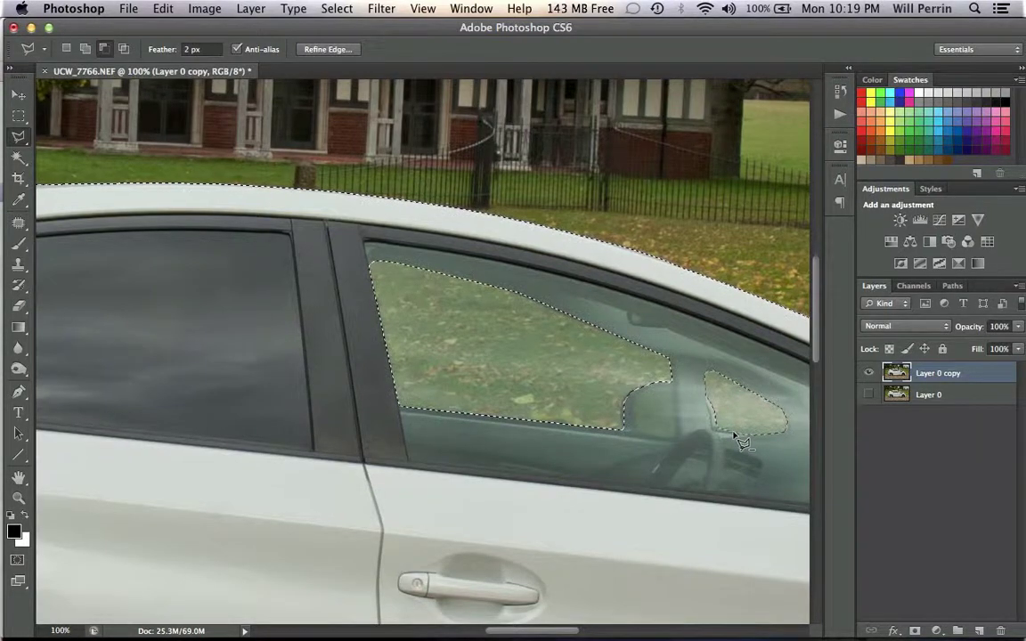
Convert the car selection into a work path with a tolerance of 1.0 pixels
key(super+minus)
key(super+minus)
key(super+minus)
key(super+minus)
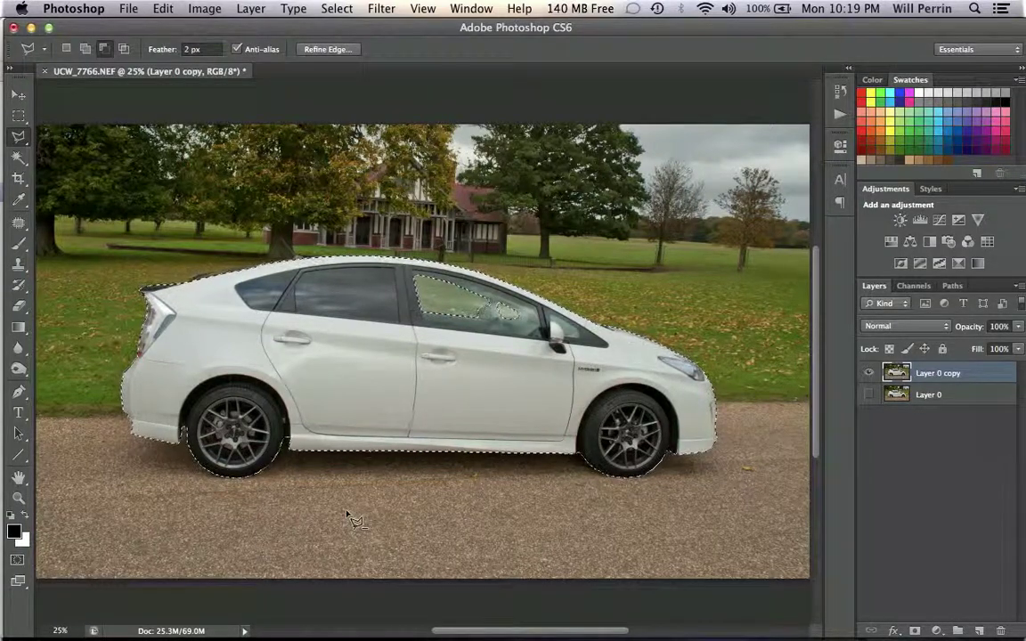
right_click(364, 457)
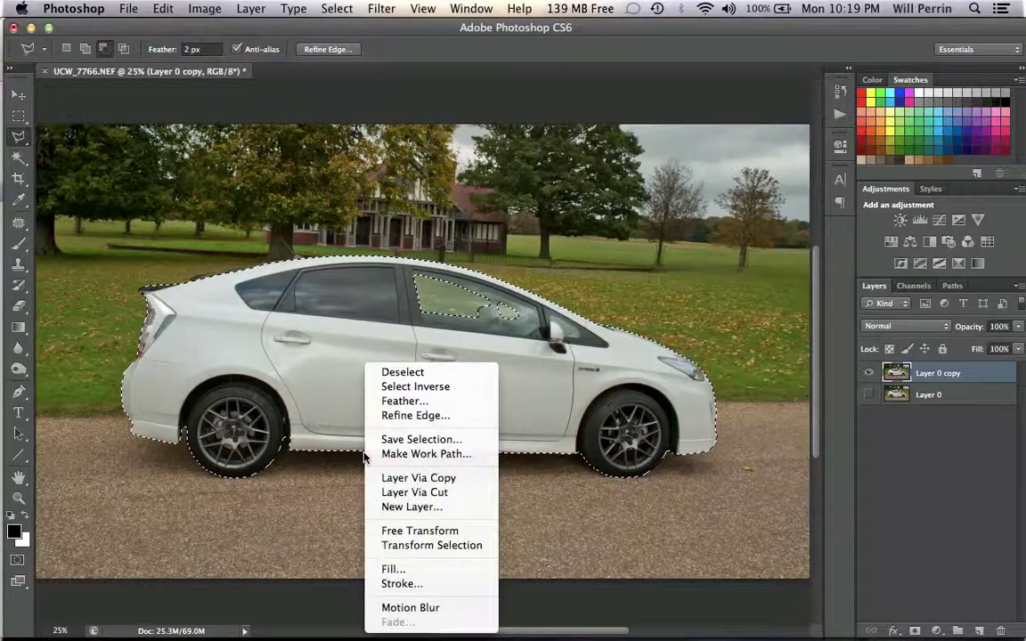
click(434, 456)
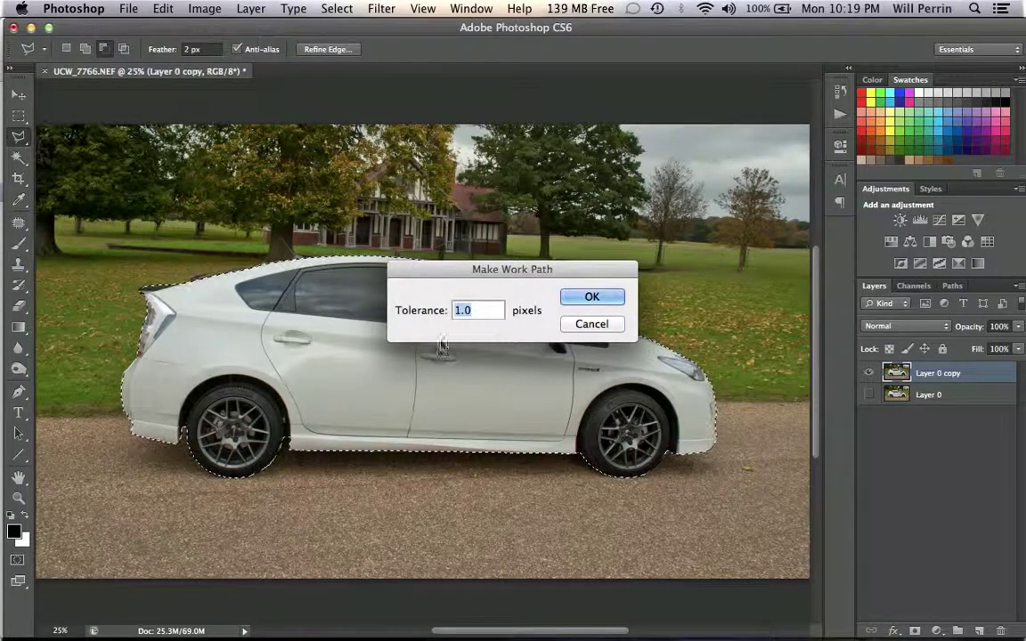
click(591, 298)
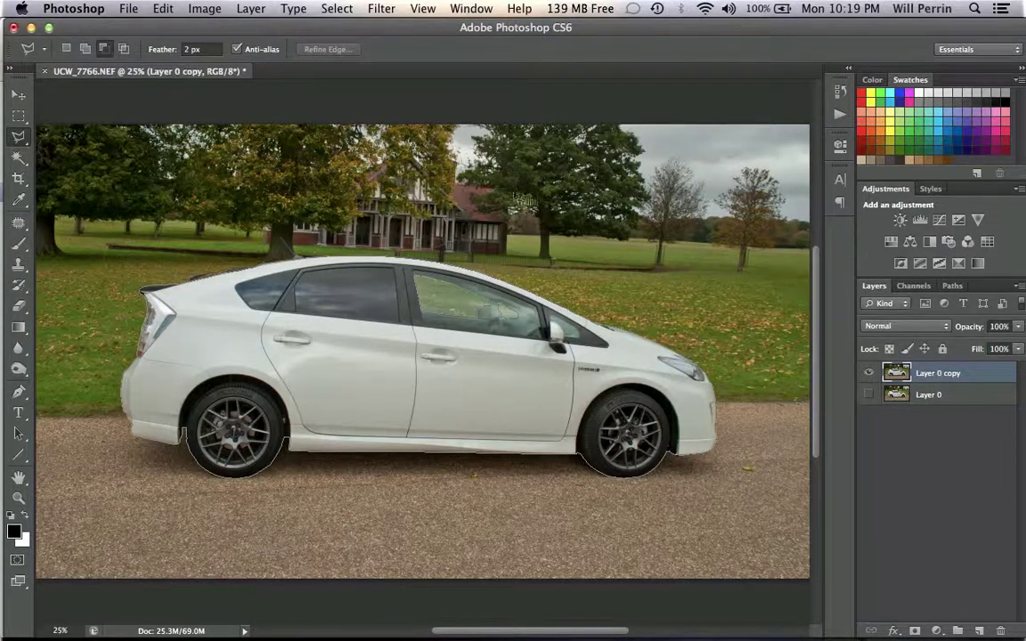
Save the work path under the name "my path" and delete the older paths 1 and 2
click(956, 286)
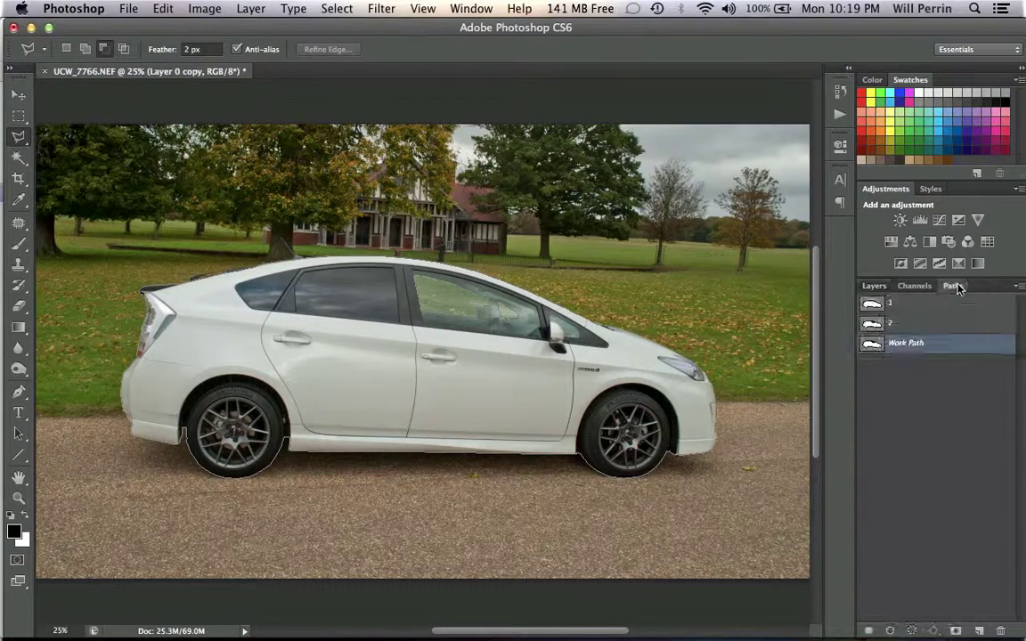
double_click(904, 348)
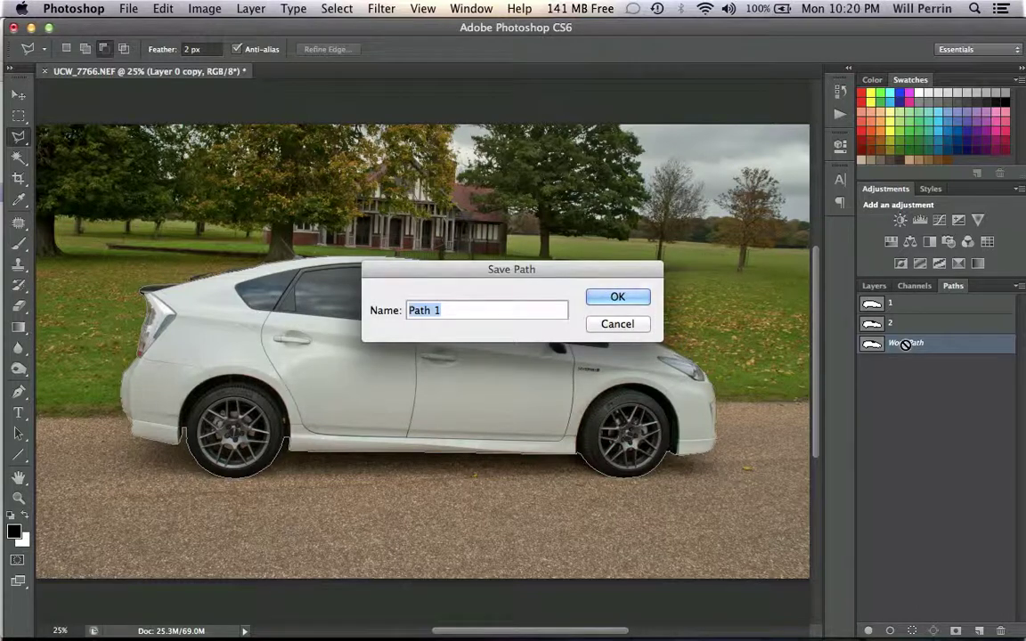
text(my path)
click(618, 297)
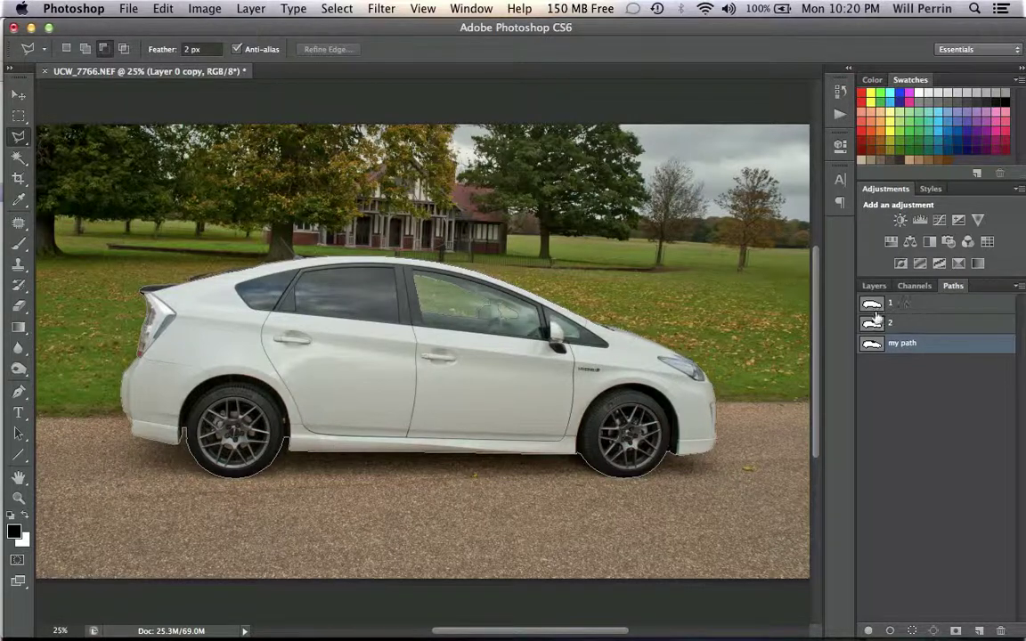
drag(874, 306, 994, 629)
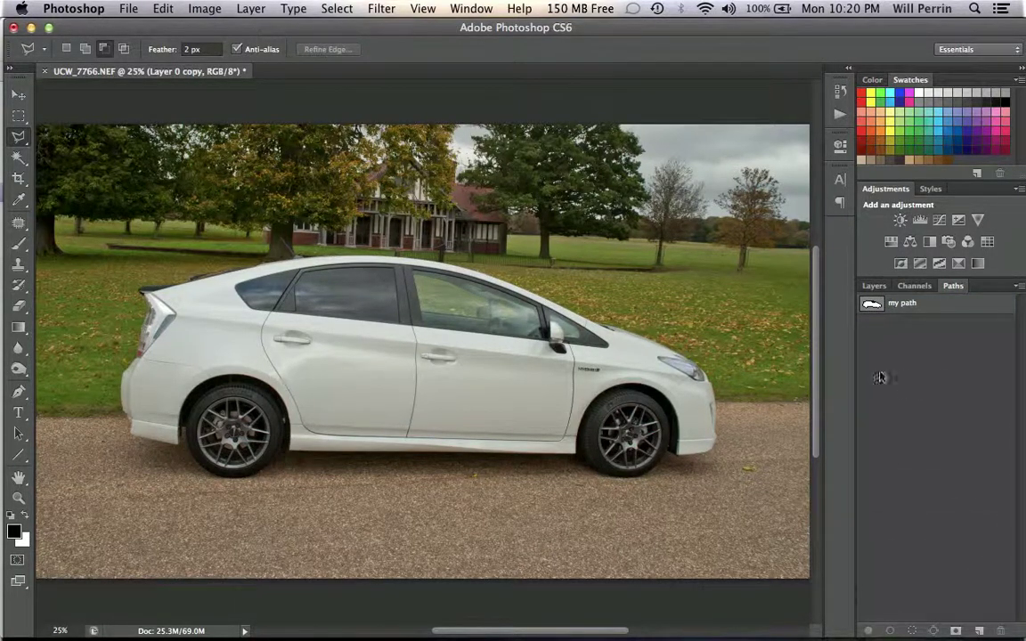
Load the path "my path" as a selection around the car
click(882, 308)
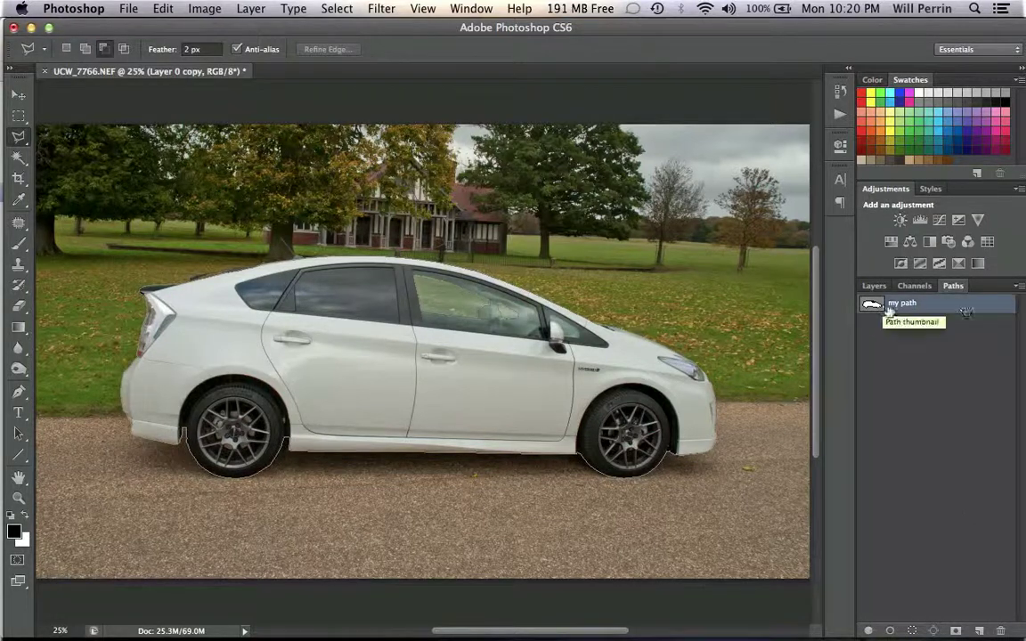
click(918, 350)
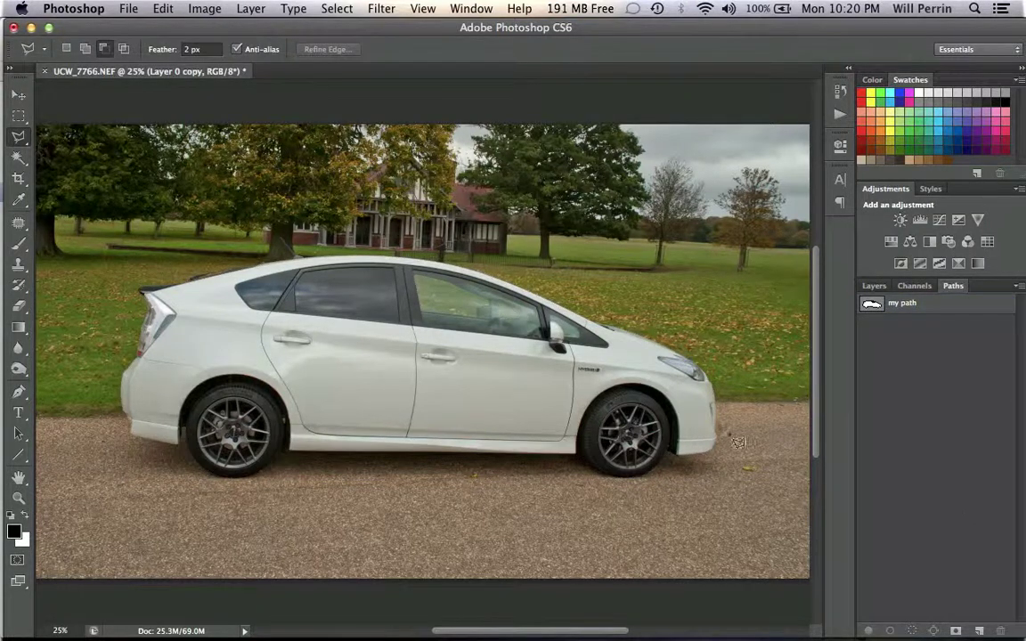
click(931, 313)
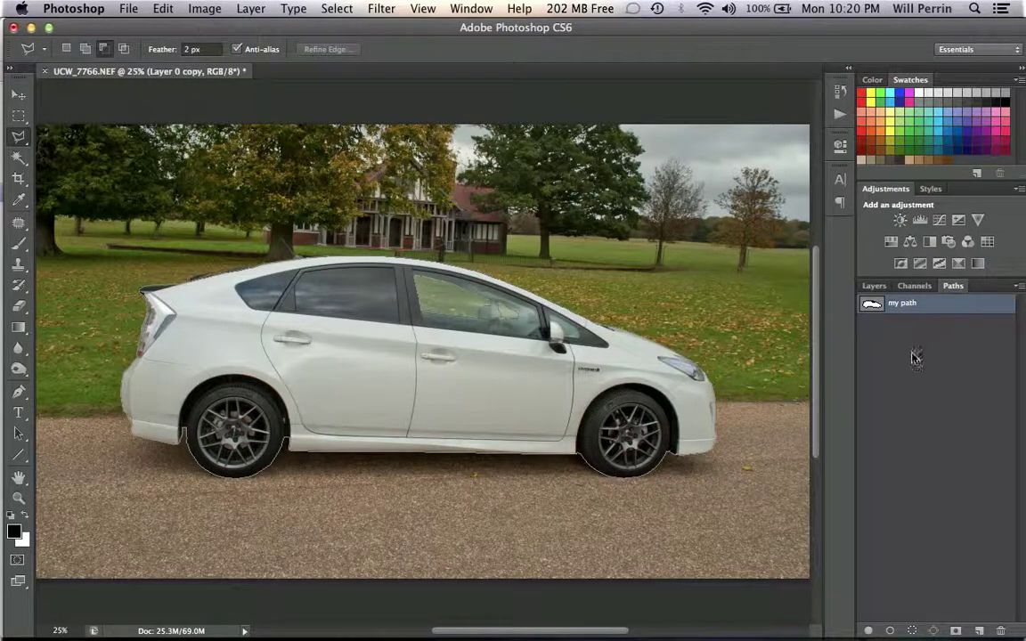
click(913, 630)
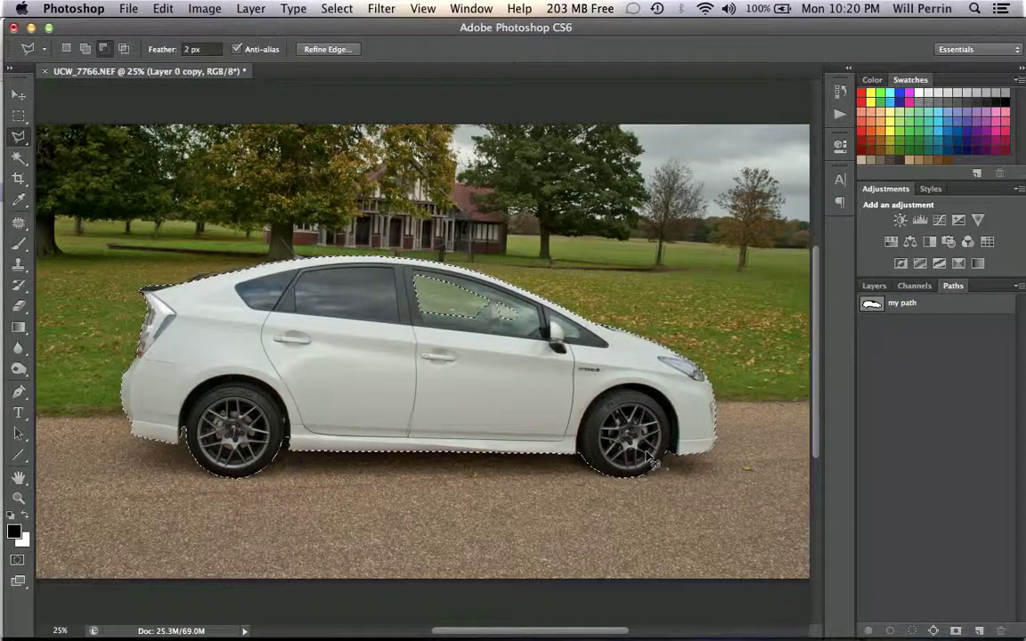
Invert the car selection on Layer 0 copy and copy the selected background onto a new layer
key(super+minus)
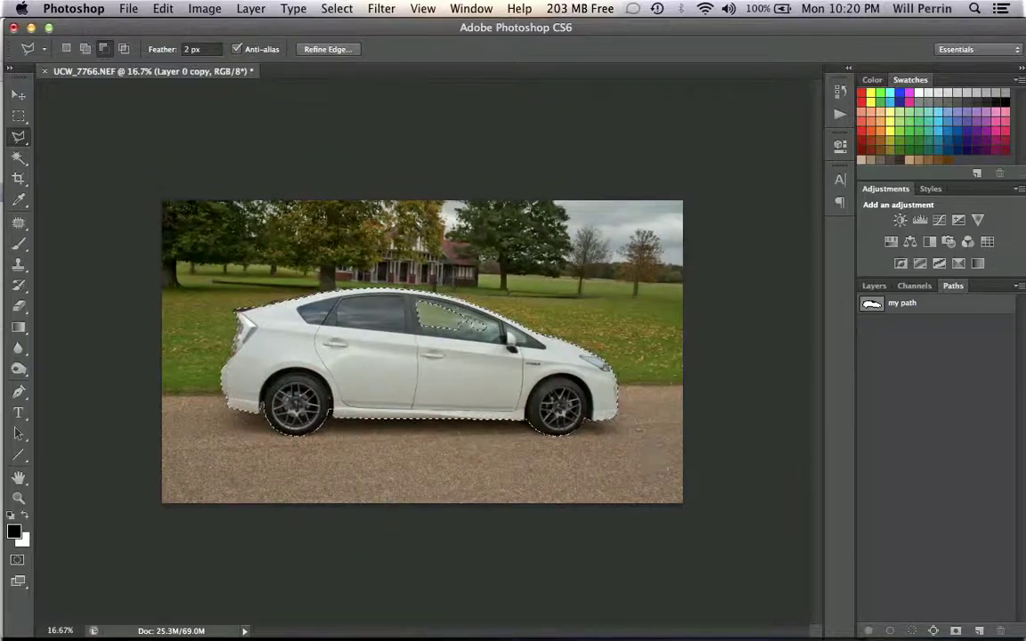
click(875, 286)
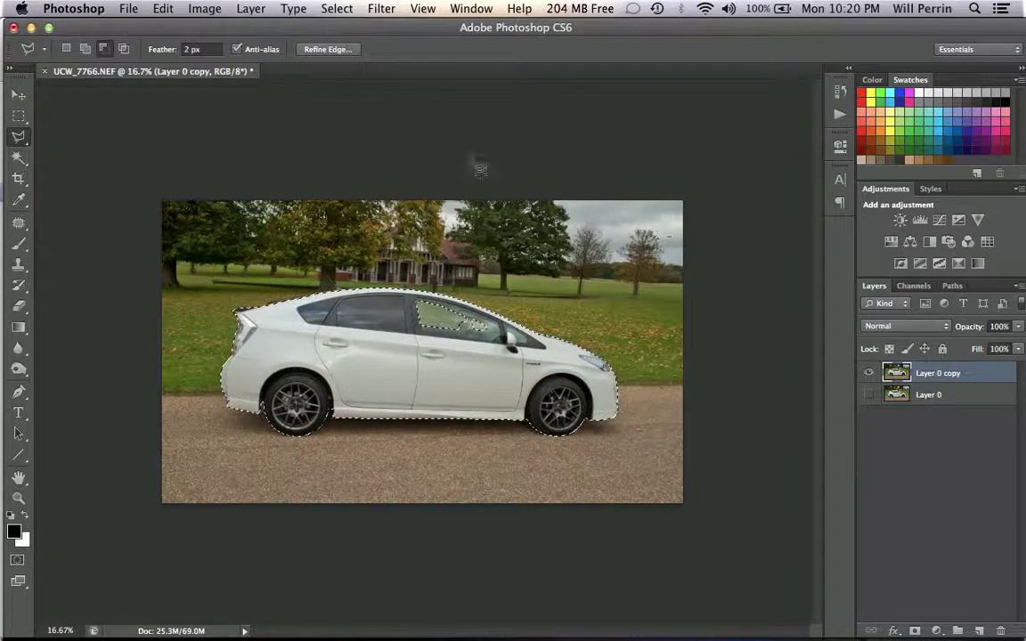
click(160, 11)
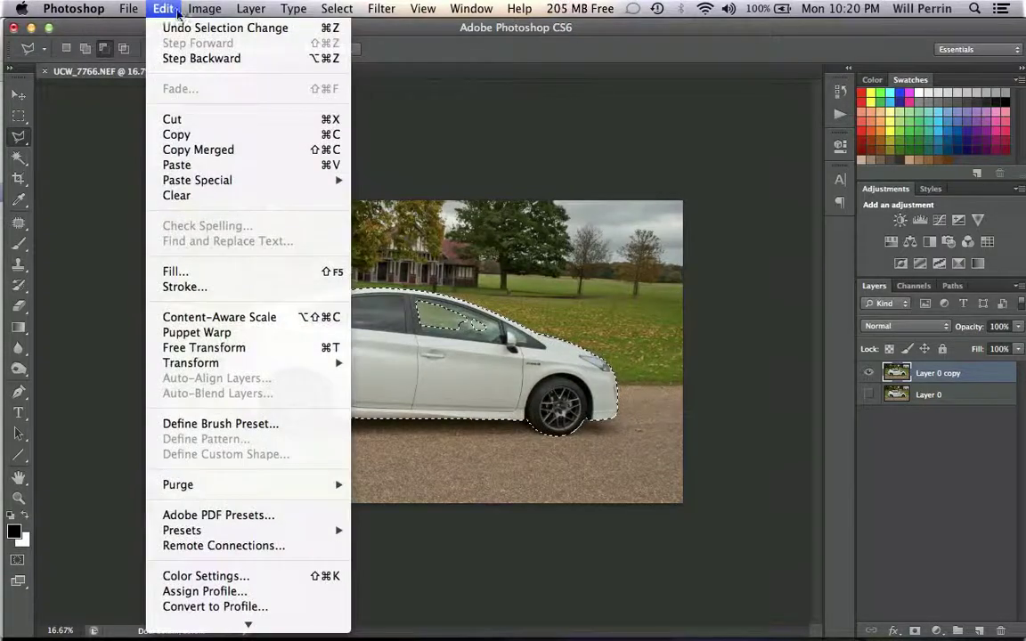
mouse_move(200, 10)
mouse_move(328, 11)
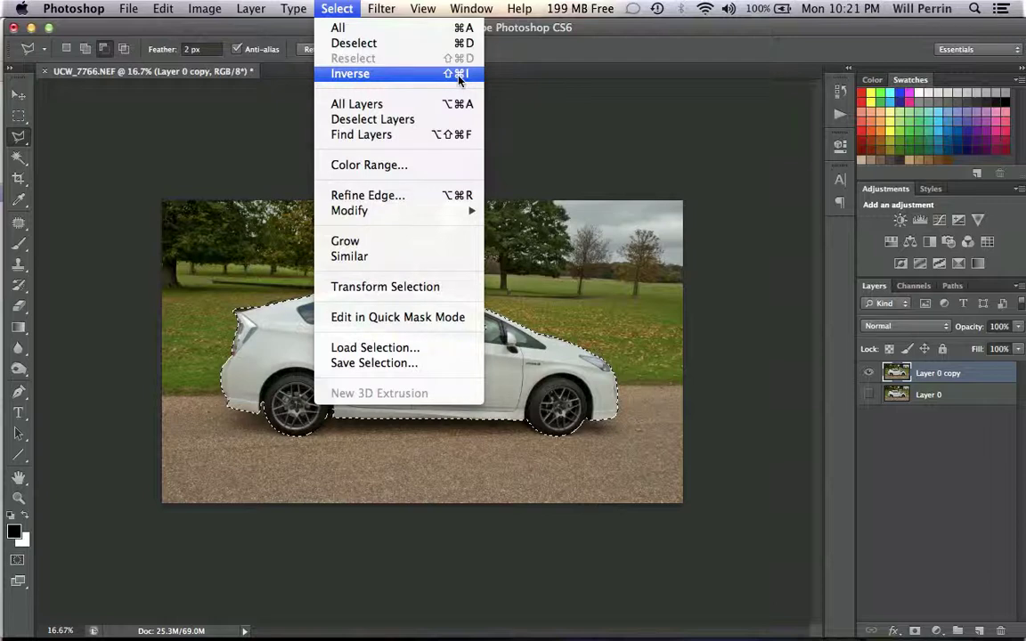
click(372, 74)
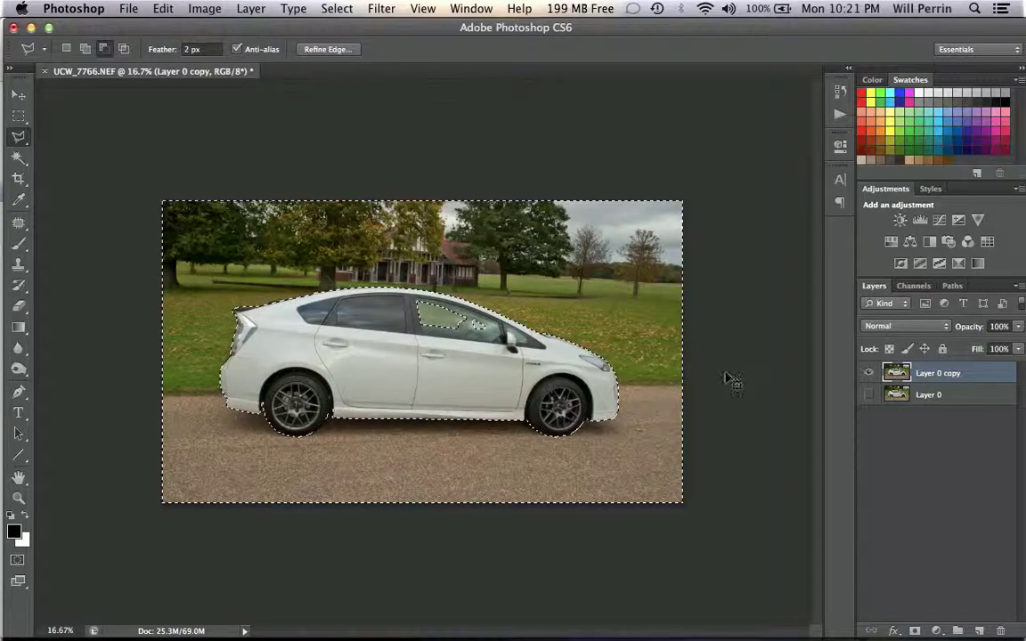
key(super+j)
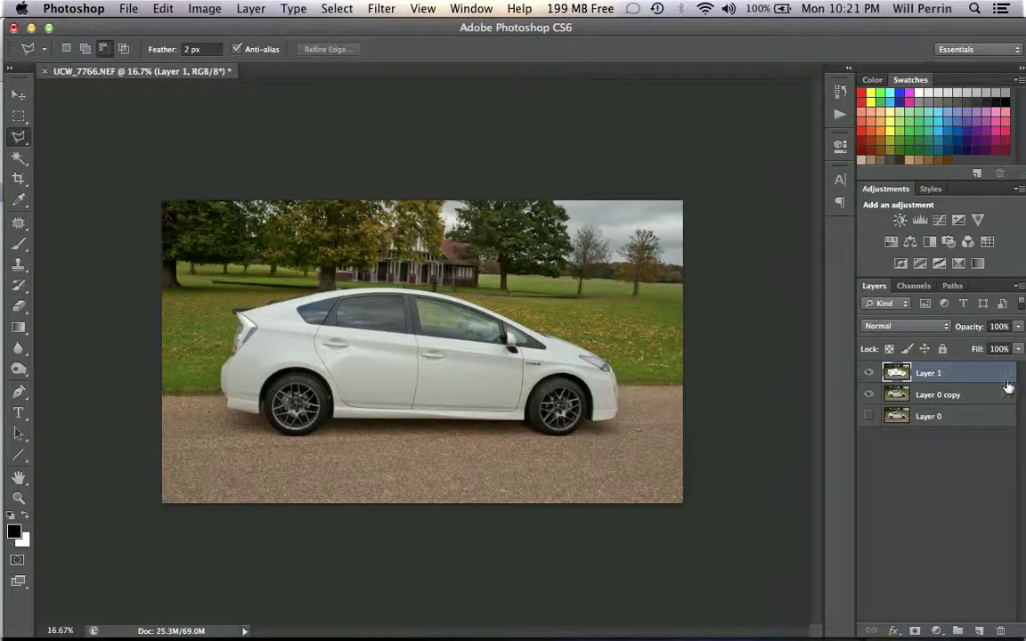
Hide Layer 0 copy, apply a Motion Blur to Layer 1 with angle 0° and distance 719 pixels, and show Layer 0 copy again
click(870, 394)
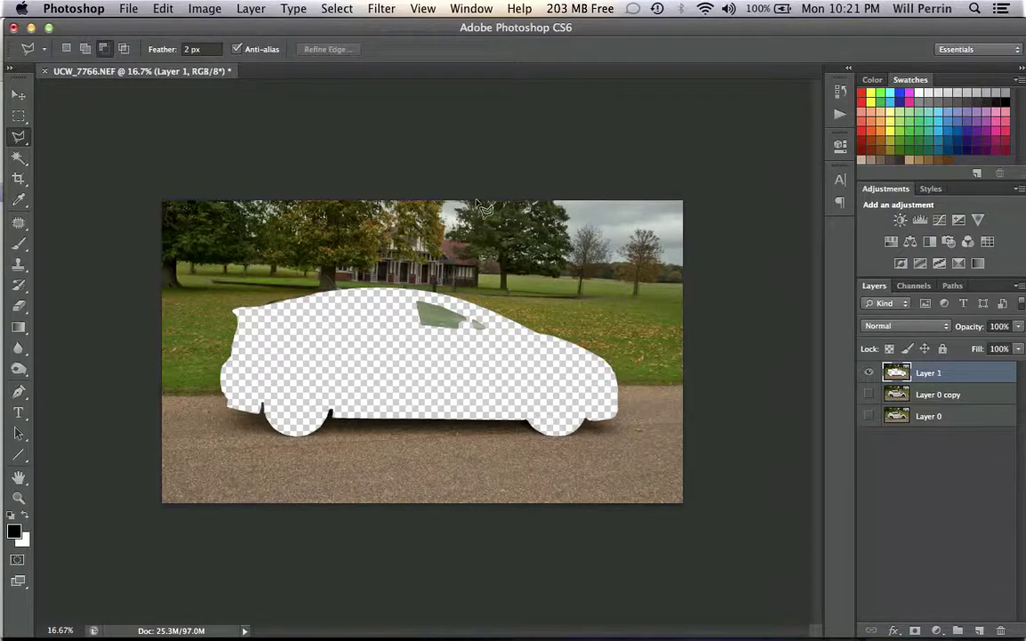
click(383, 10)
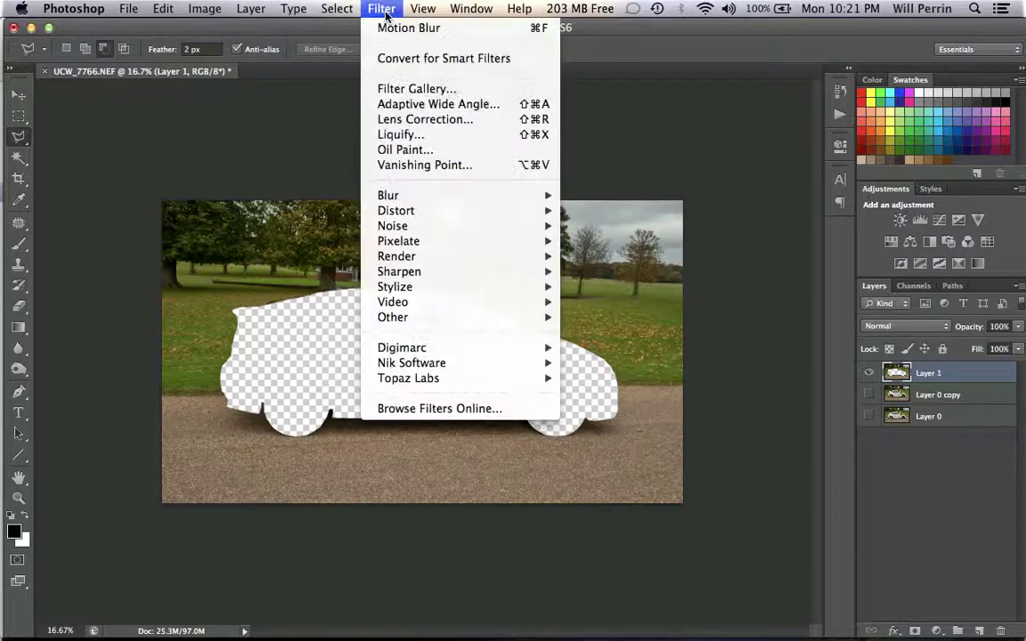
mouse_move(411, 198)
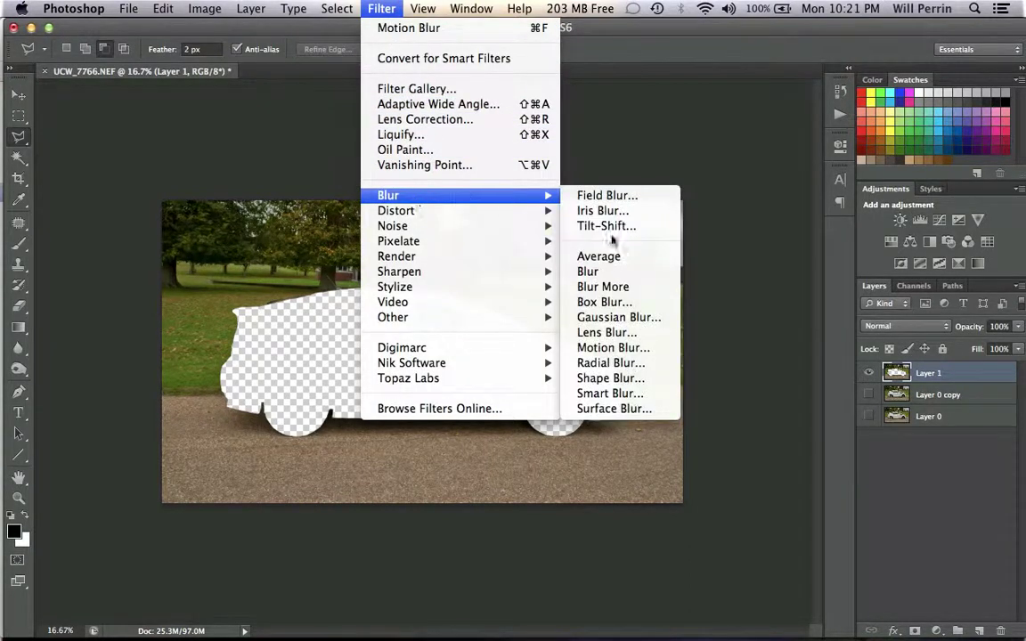
click(613, 348)
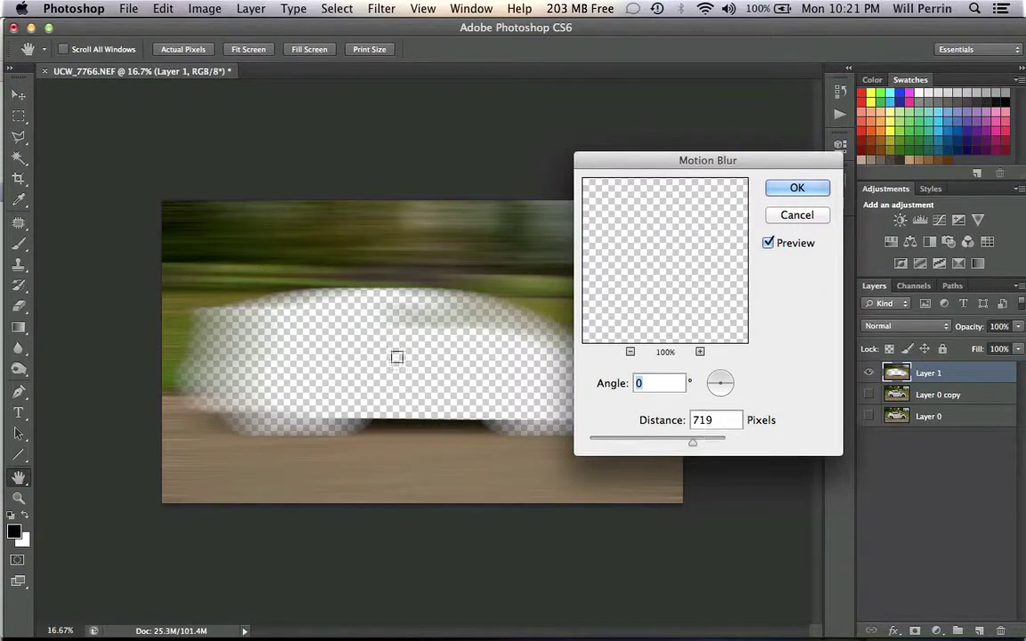
click(797, 188)
key(l)
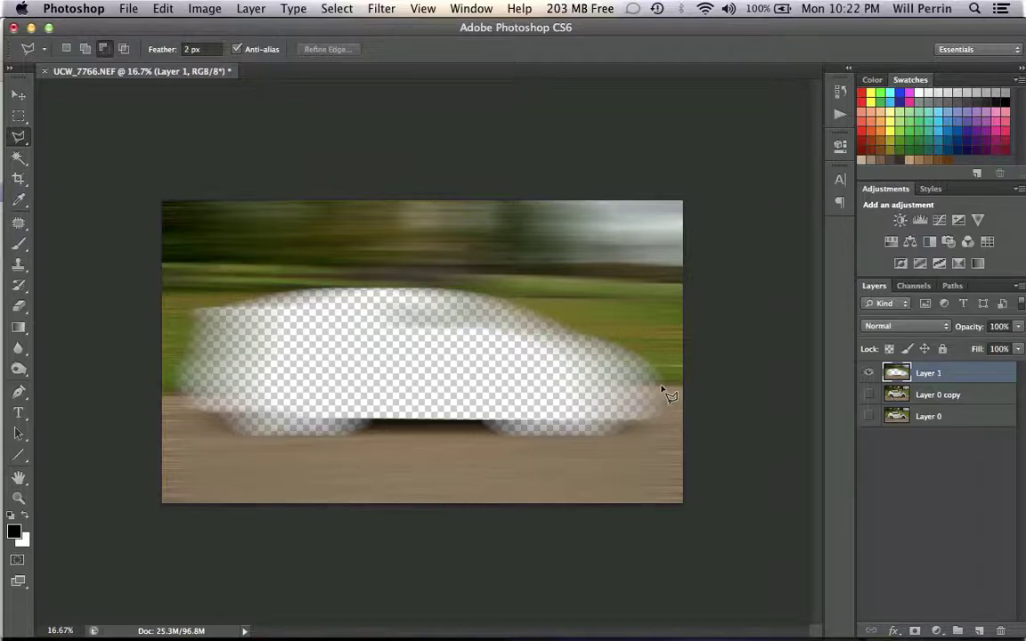
click(870, 394)
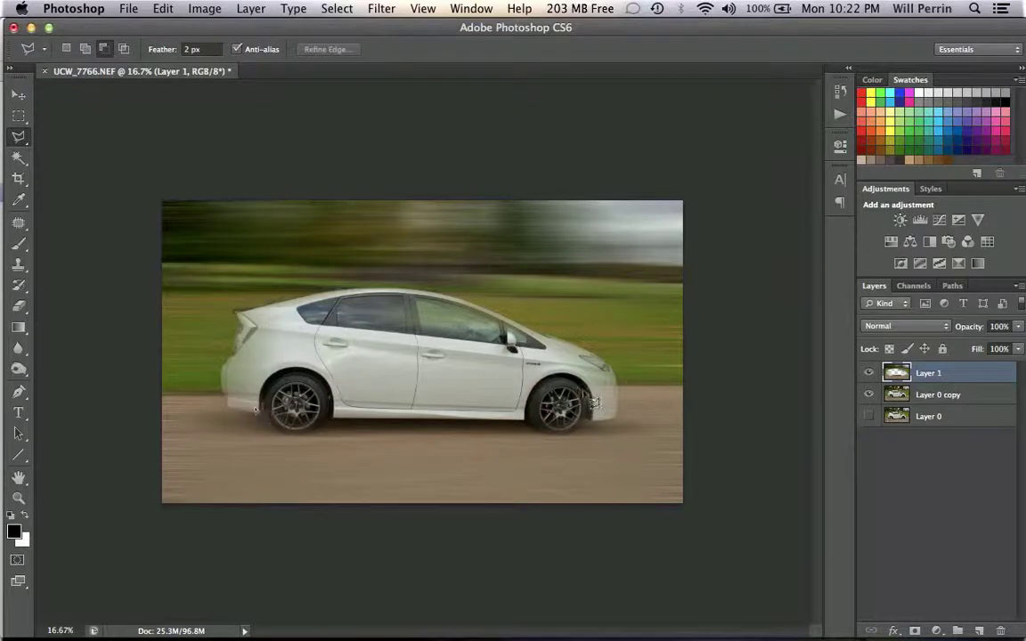
Examine the car's edges and rear wheel up close for background blur spilling over the bodywork
click(582, 363)
key(super+equal)
key(super+equal)
key(super+equal)
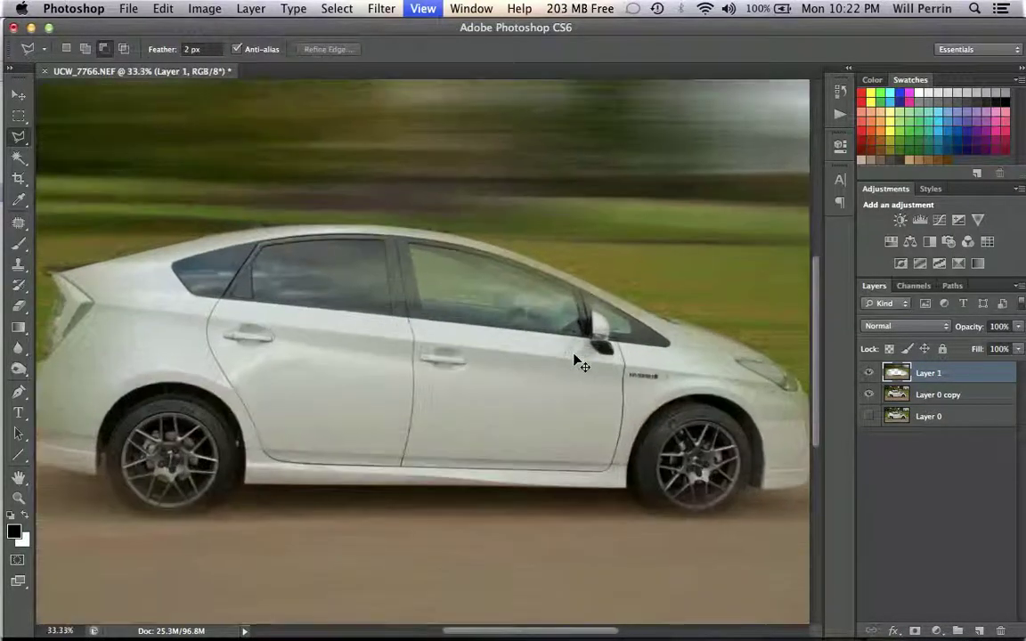
scroll(577, 361, left, 10)
scroll(577, 361, down, 3)
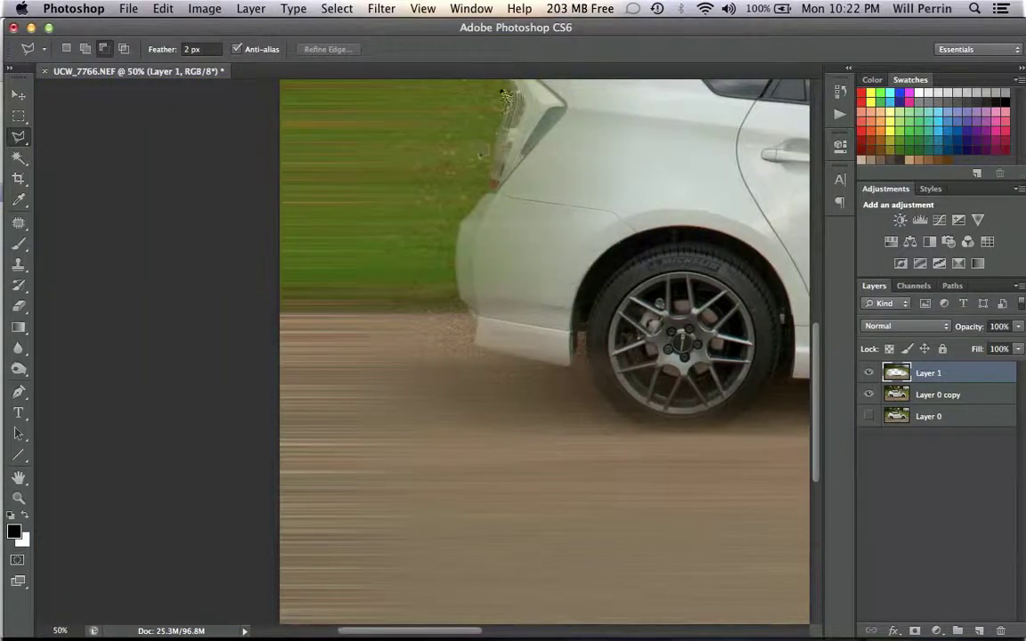
scroll(573, 298, right, 7)
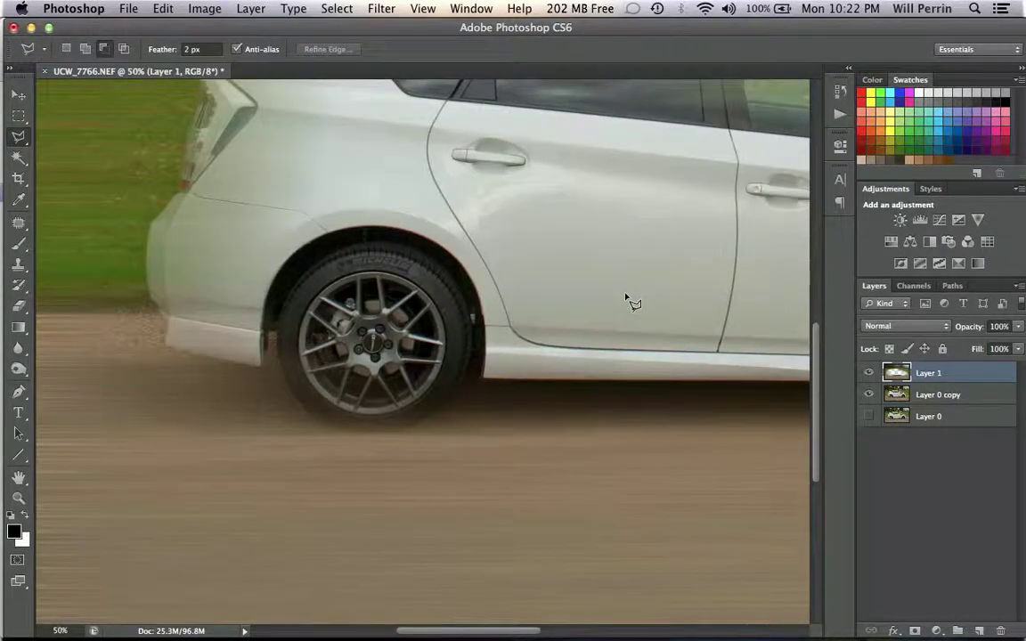
key(super+minus)
key(super+minus)
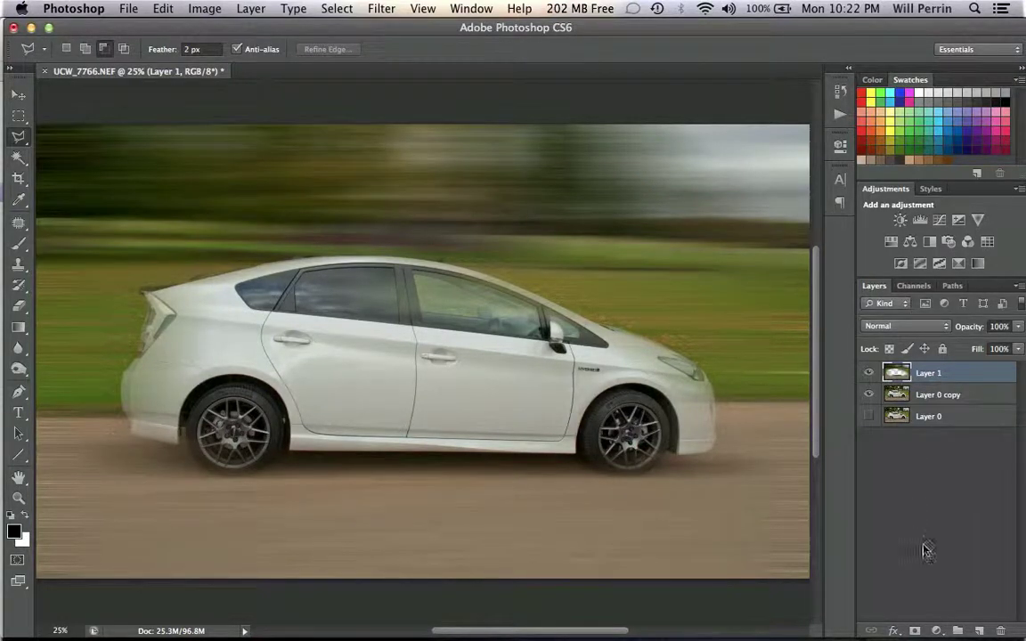
Add a layer mask to Layer 1 and load the path "my path" as a selection
click(915, 631)
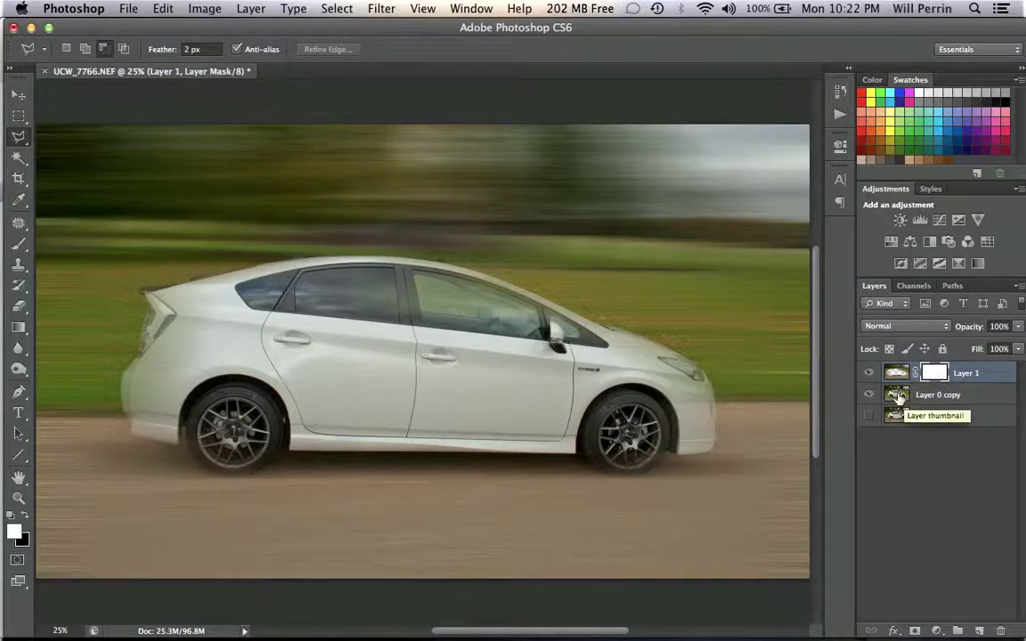
click(952, 286)
click(907, 305)
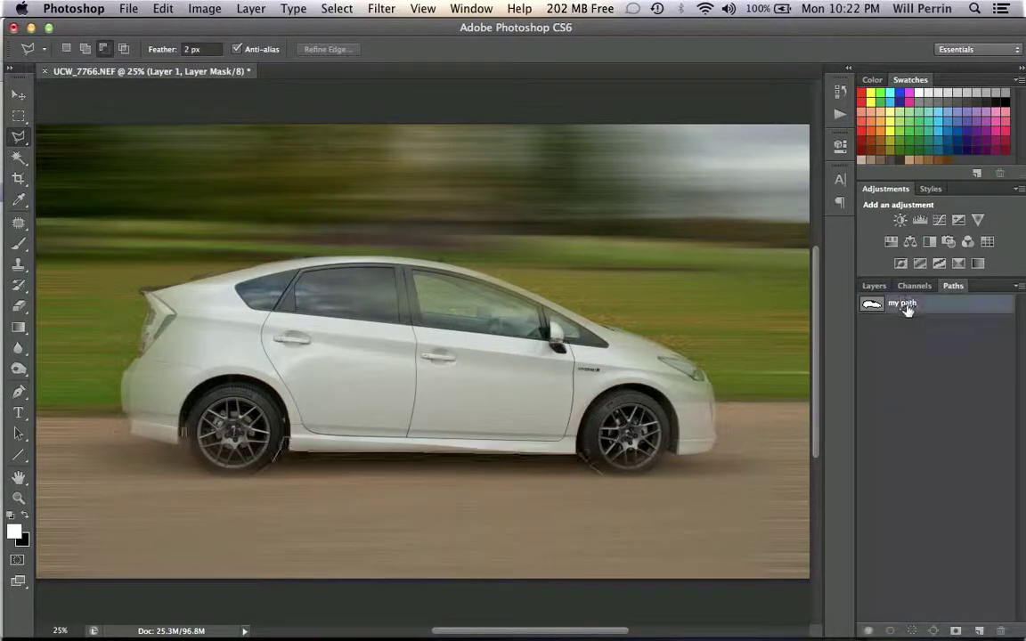
click(913, 631)
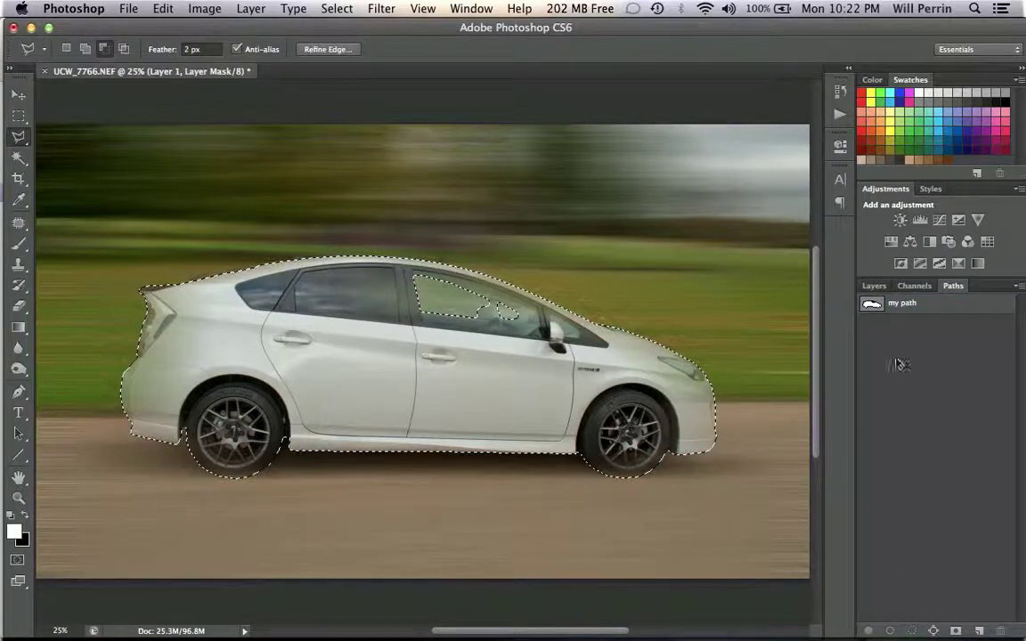
Fill the car selection with black on Layer 1's mask and deselect it while viewing the mask on its own
click(876, 287)
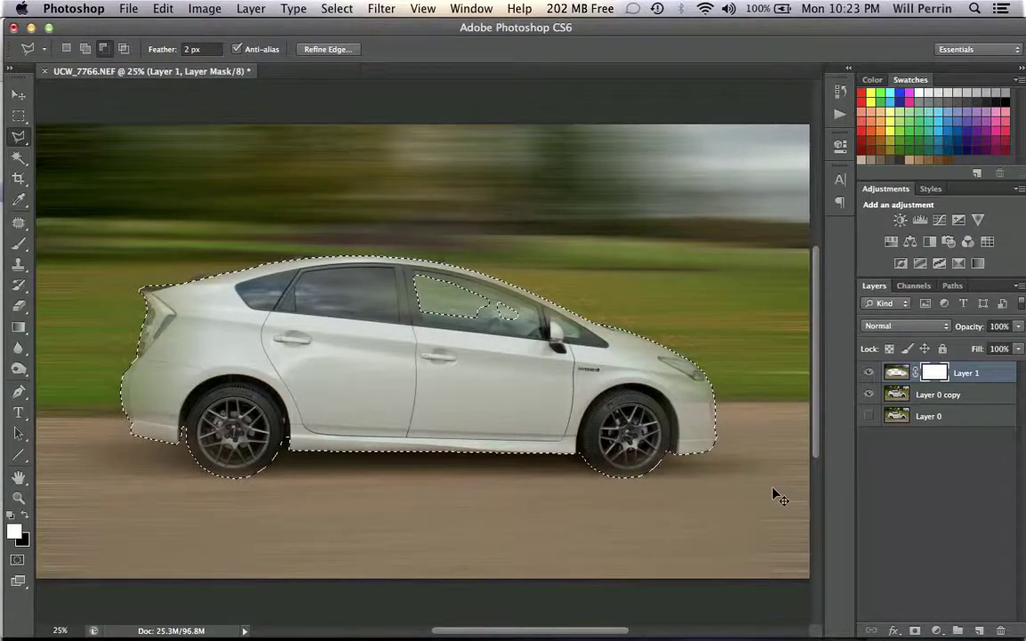
key(Delete)
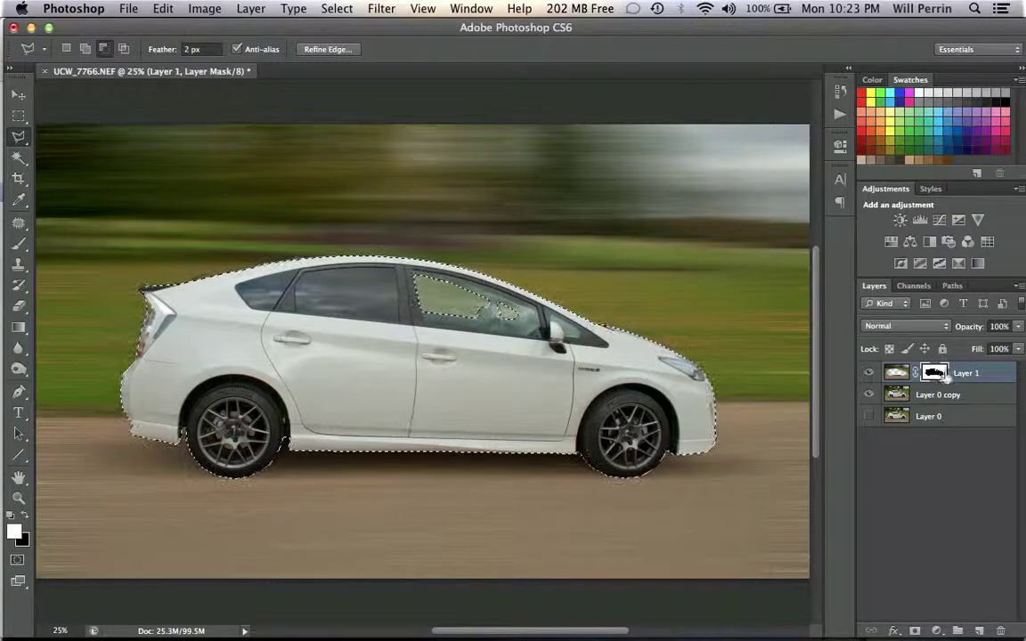
alt+click(935, 373)
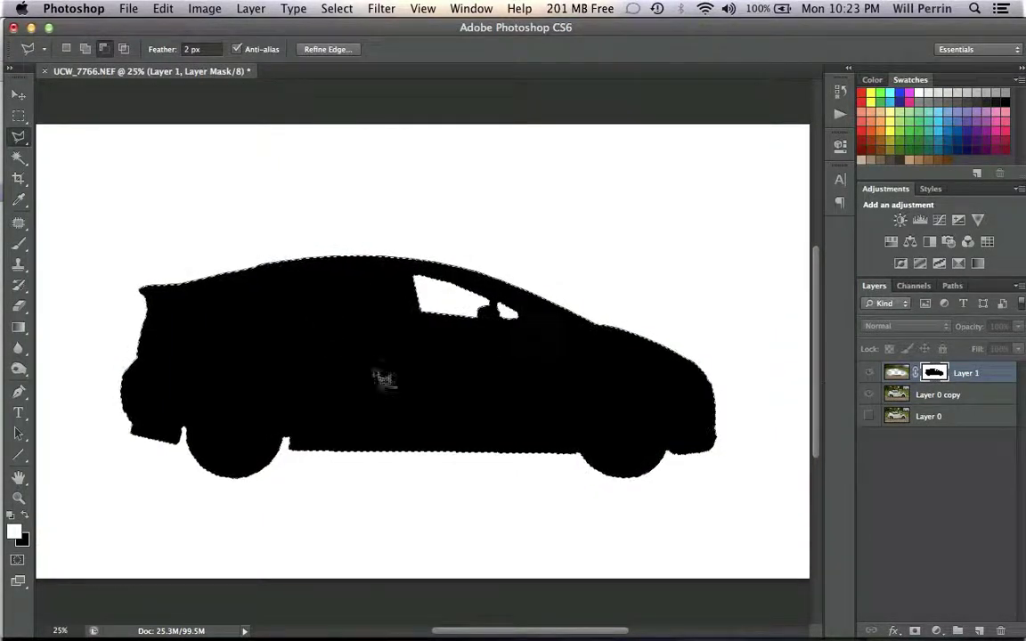
key(super+d)
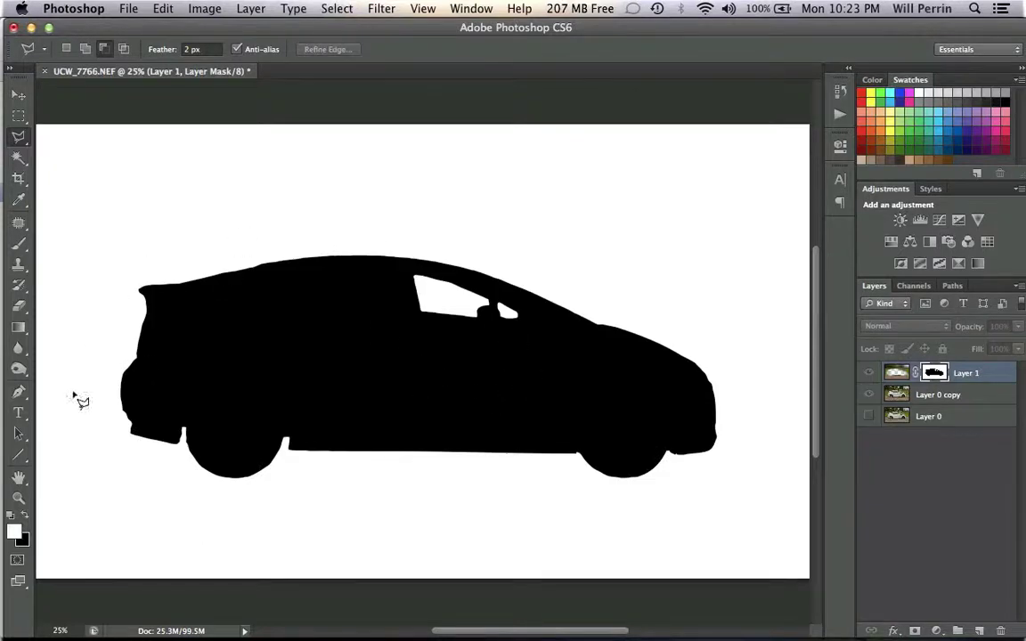
click(895, 376)
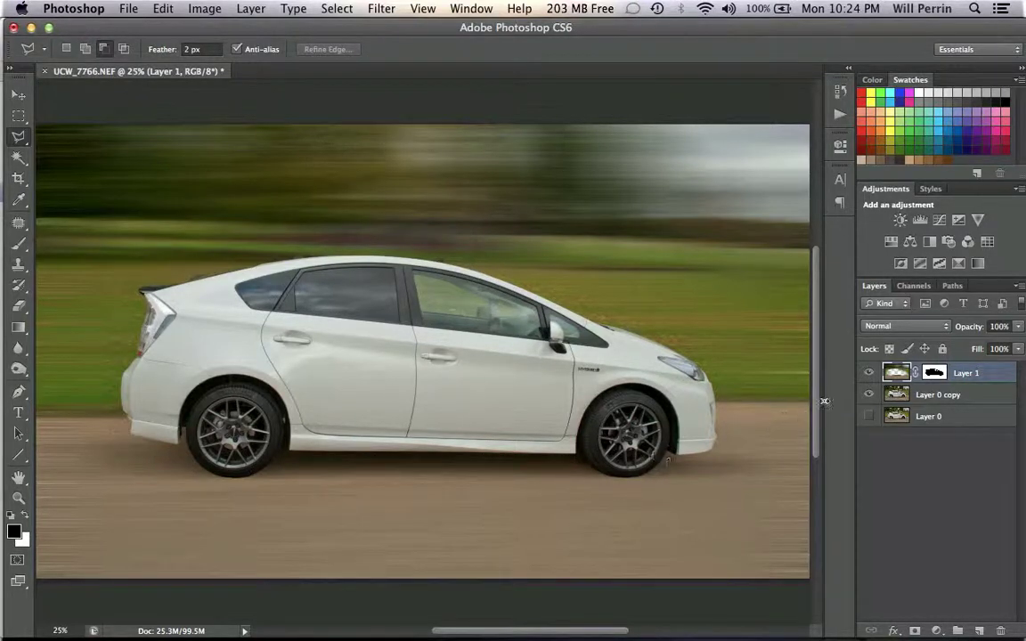
On Layer 0 copy, draw an elliptical marquee about 2.18 by 2.10 in around the rear wheel and tyre
click(897, 397)
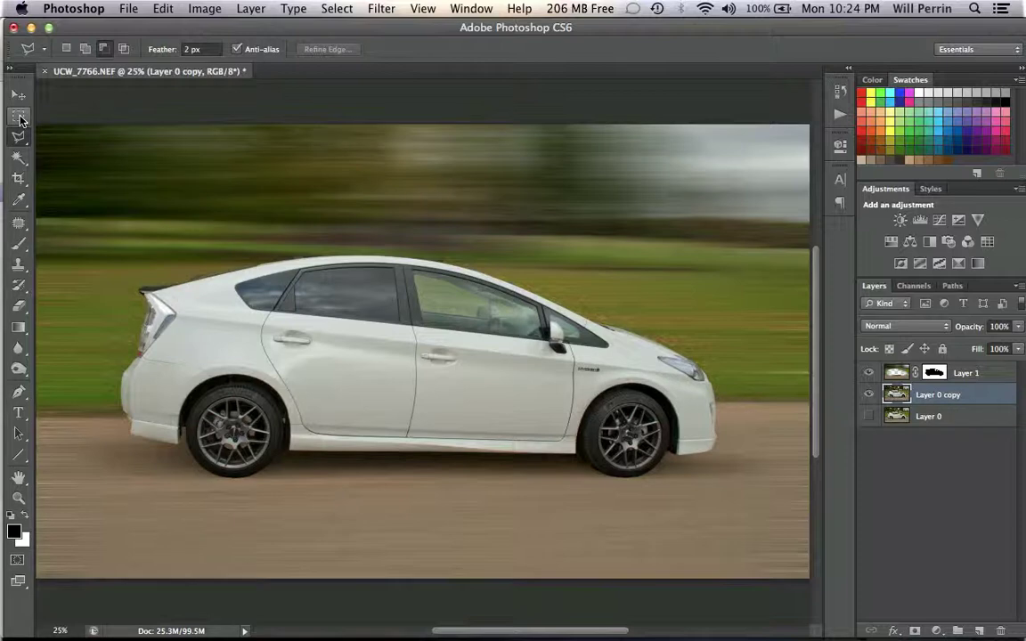
click(20, 118)
click(20, 118)
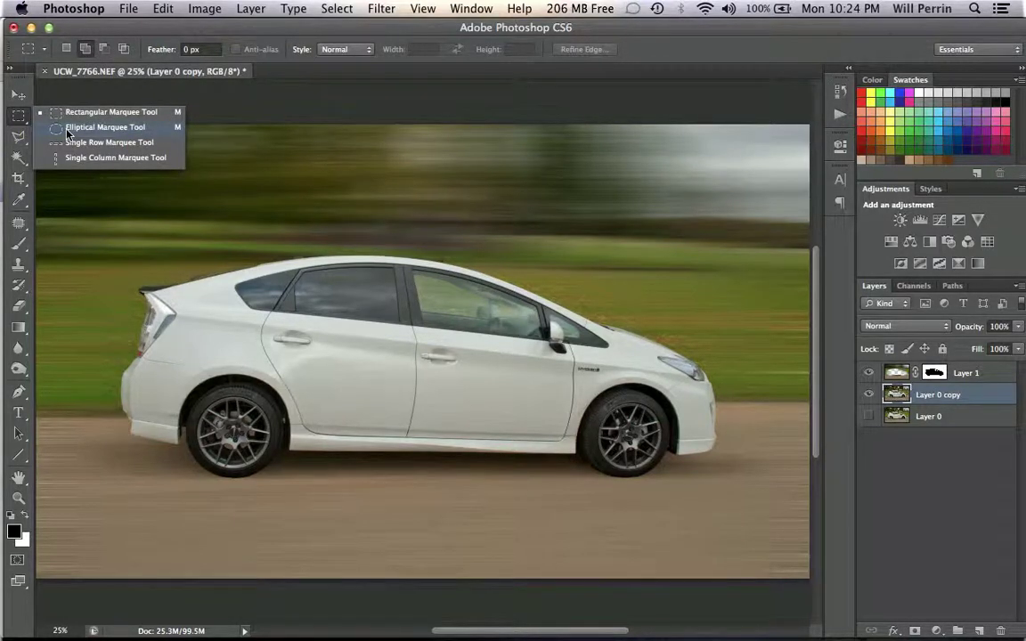
click(68, 130)
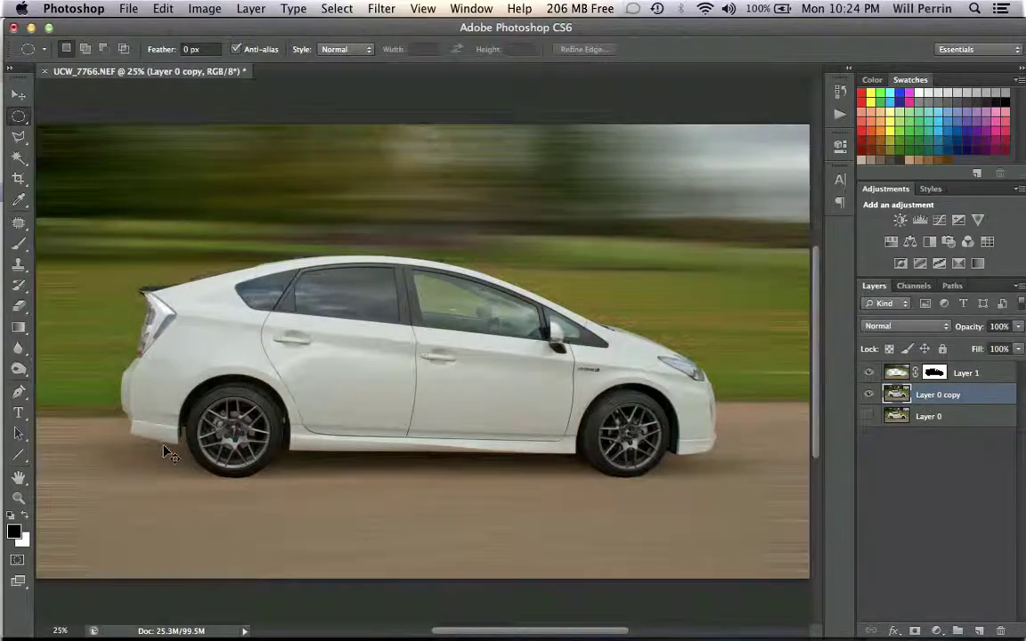
key(super+equal)
key(super+equal)
key(super+equal)
scroll(163, 446, left, 10)
scroll(163, 446, down, 4)
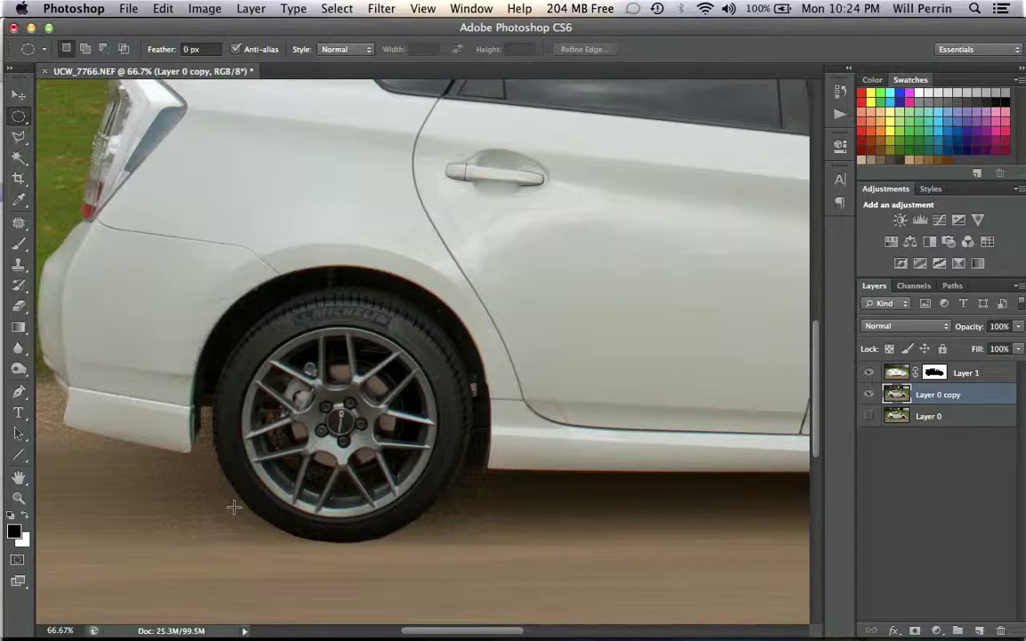
drag(233, 507, 357, 365)
drag(419, 299, 485, 263)
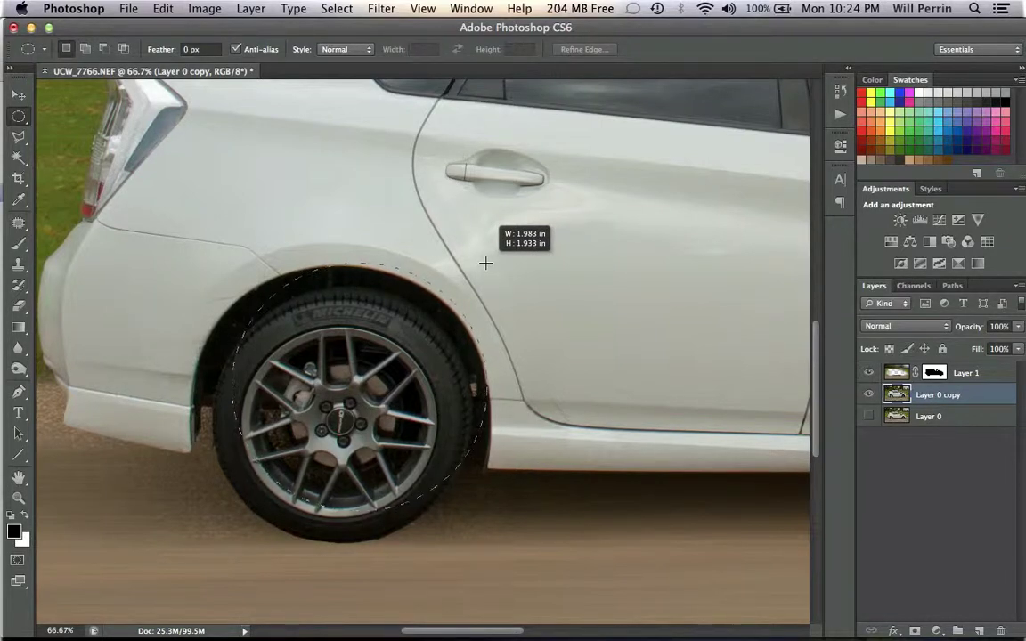
key(space)
mouse_move(485, 263)
mouse_down()
mouse_move(460, 297)
mouse_move(481, 277)
mouse_up()
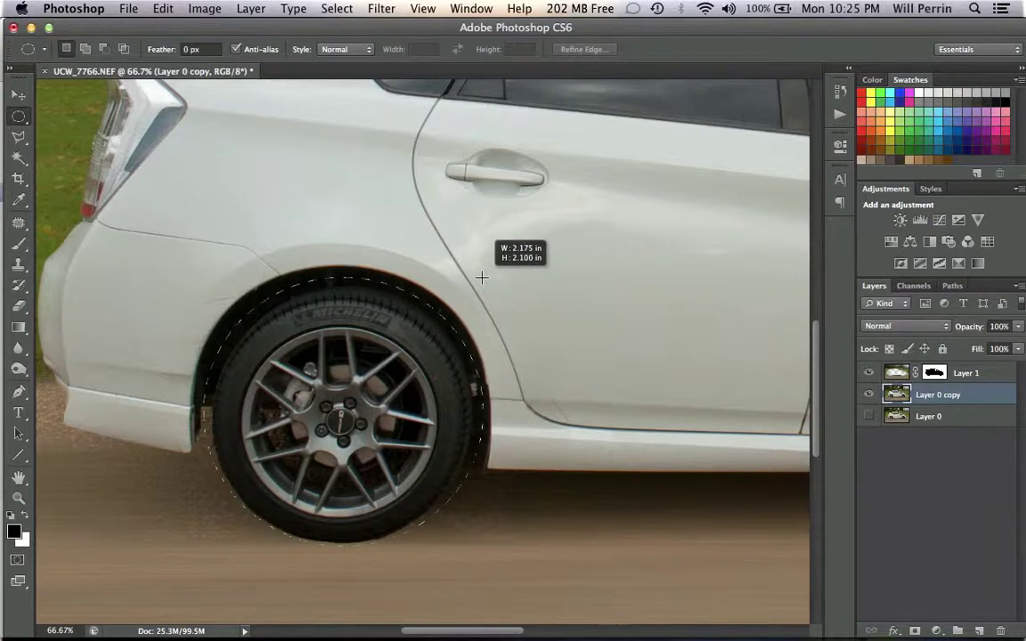
drag(481, 278, 481, 277)
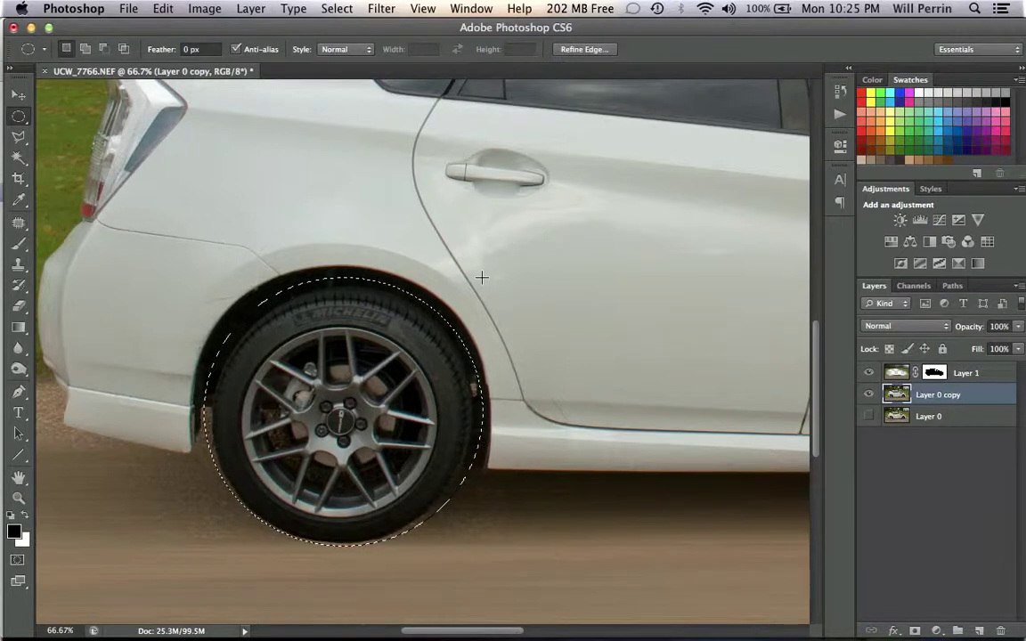
Apply a Radial Blur to the selected rear wheel with the Spin method, Good quality and an amount of about 35
click(382, 9)
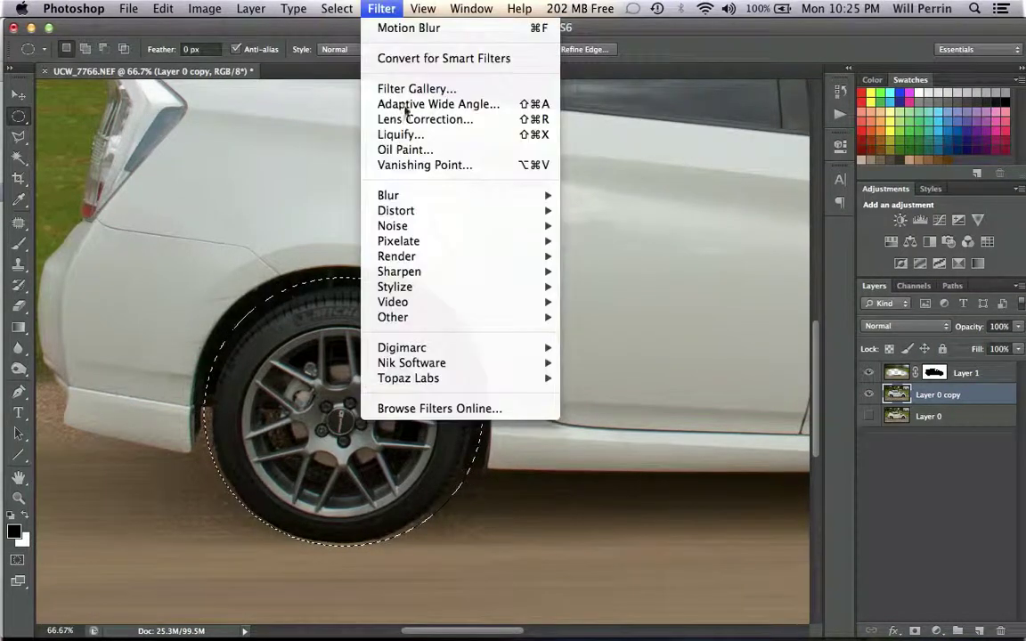
mouse_move(410, 195)
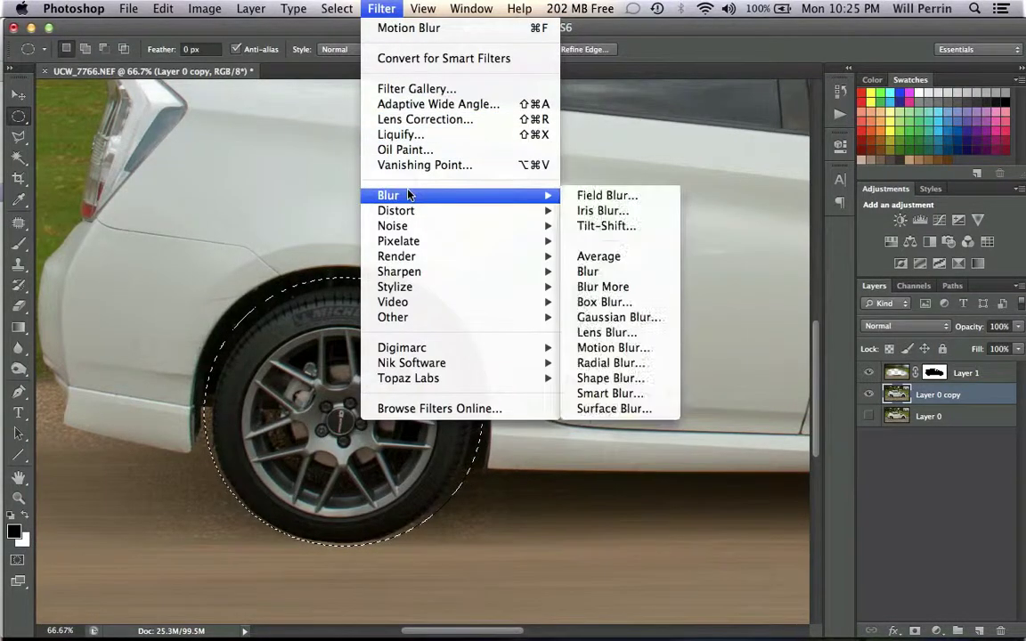
click(617, 365)
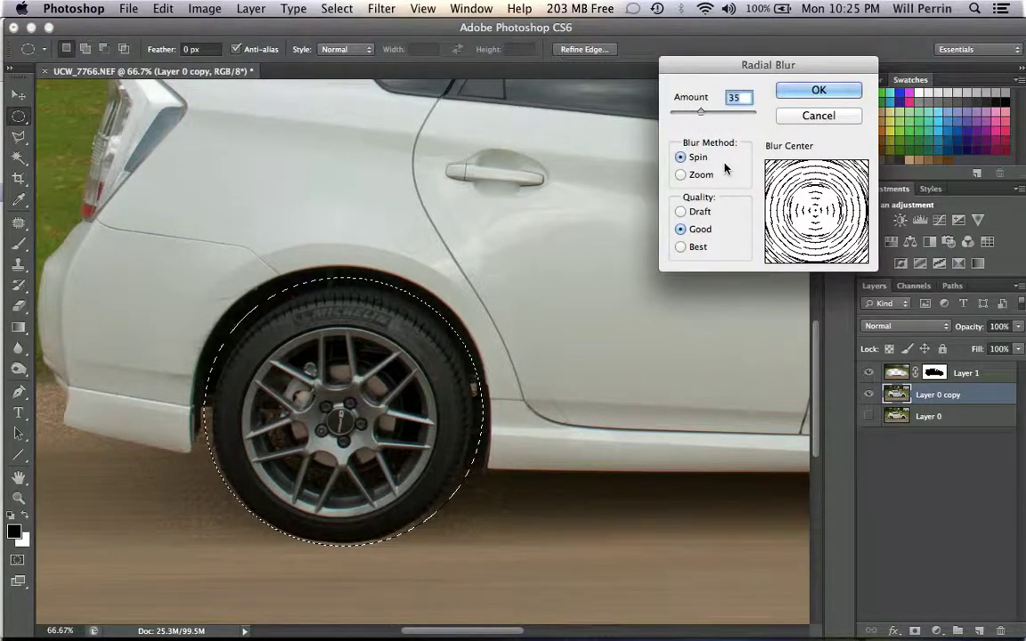
drag(702, 113, 701, 113)
click(819, 90)
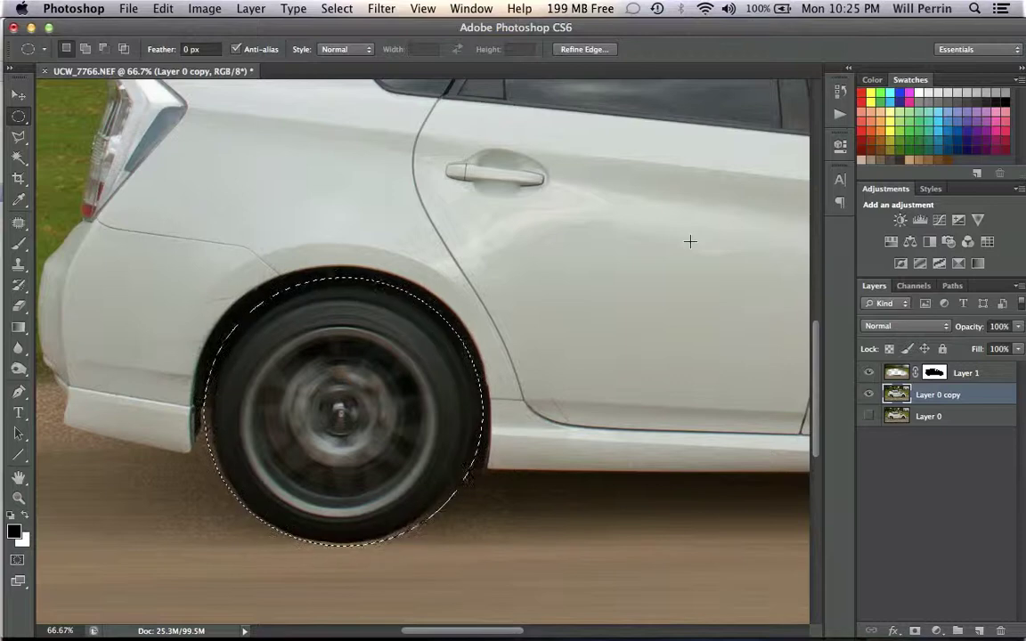
Deselect the rear wheel and draw an elliptical marquee around the front wheel and tyre on Layer 0 copy
key(super+d)
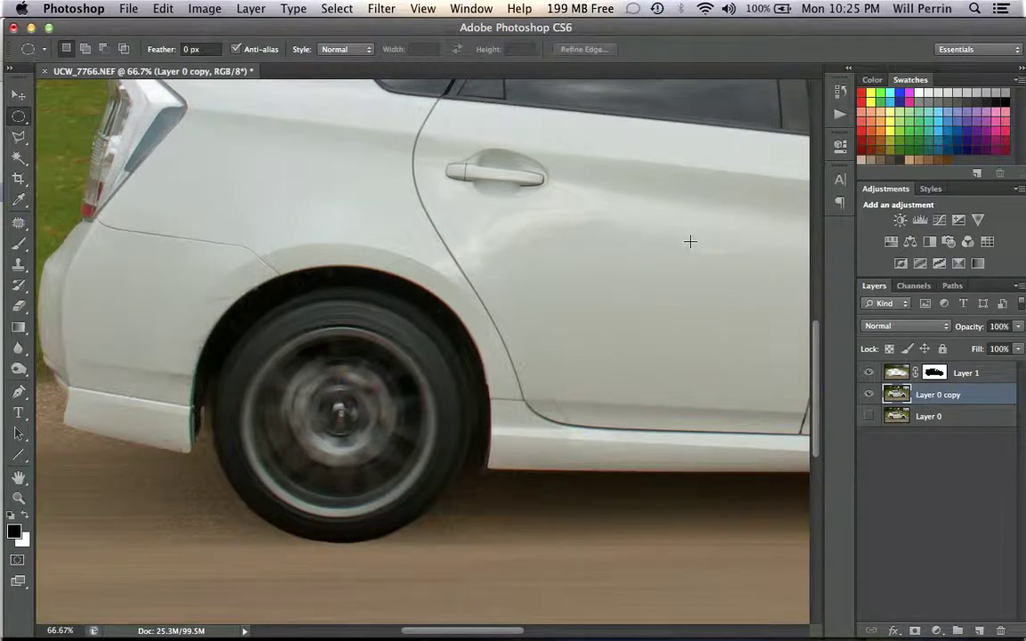
key(super+minus)
key(super+minus)
key(super+minus)
key(super+minus)
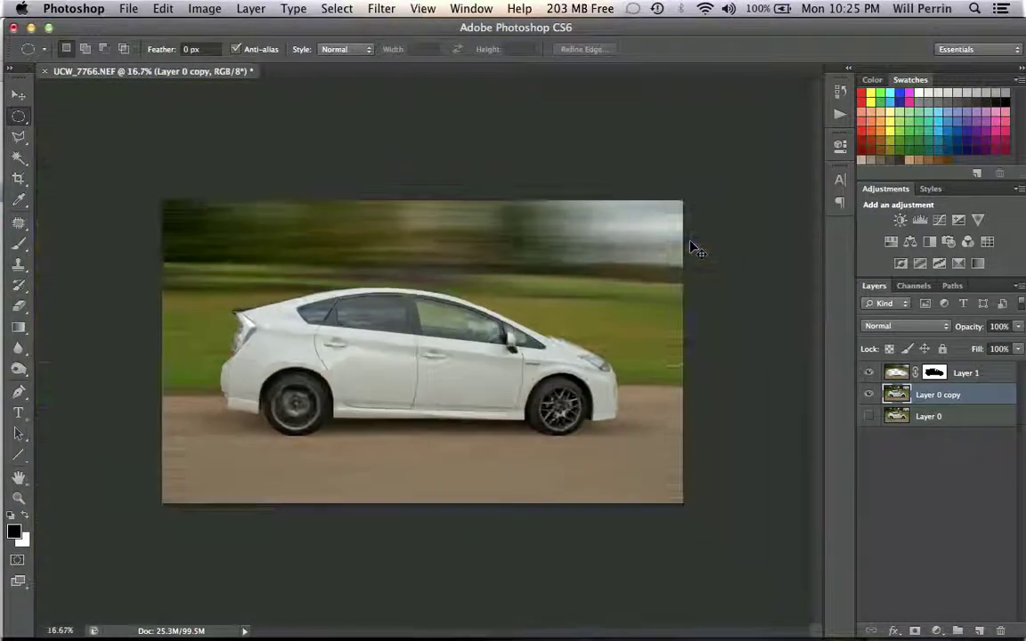
key(super+plus)
key(super+plus)
key(super+plus)
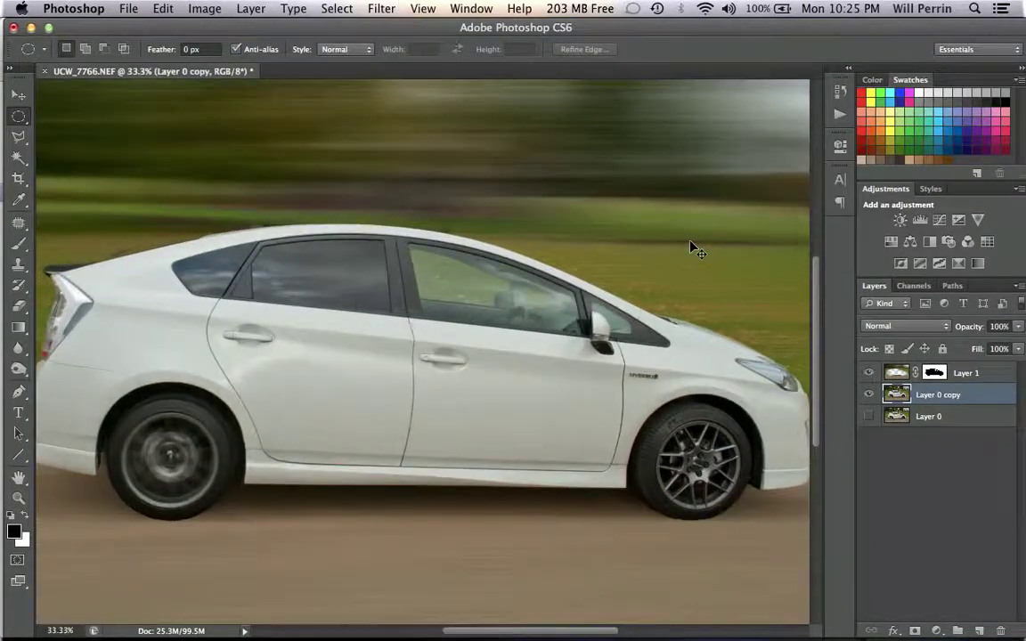
key(super+plus)
scroll(690, 242, down, 5)
scroll(690, 243, right, 5)
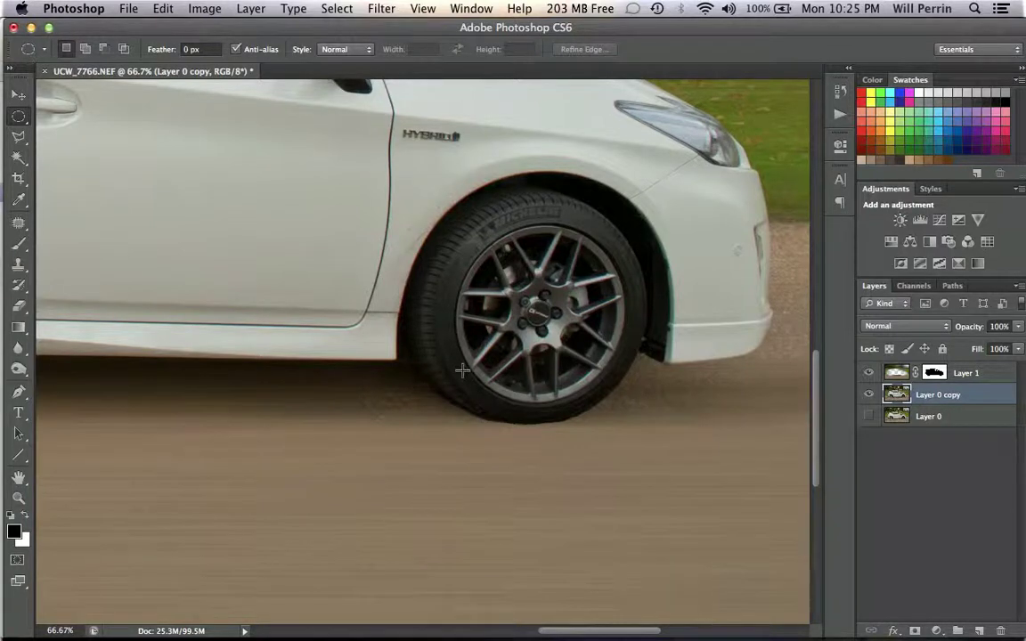
key(super+plus)
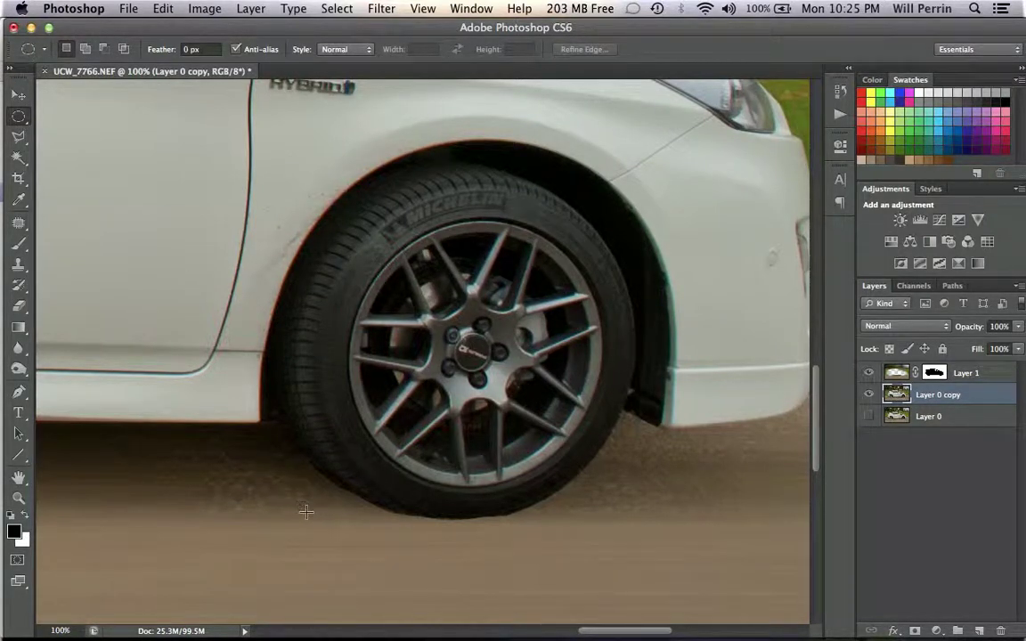
drag(306, 512, 645, 164)
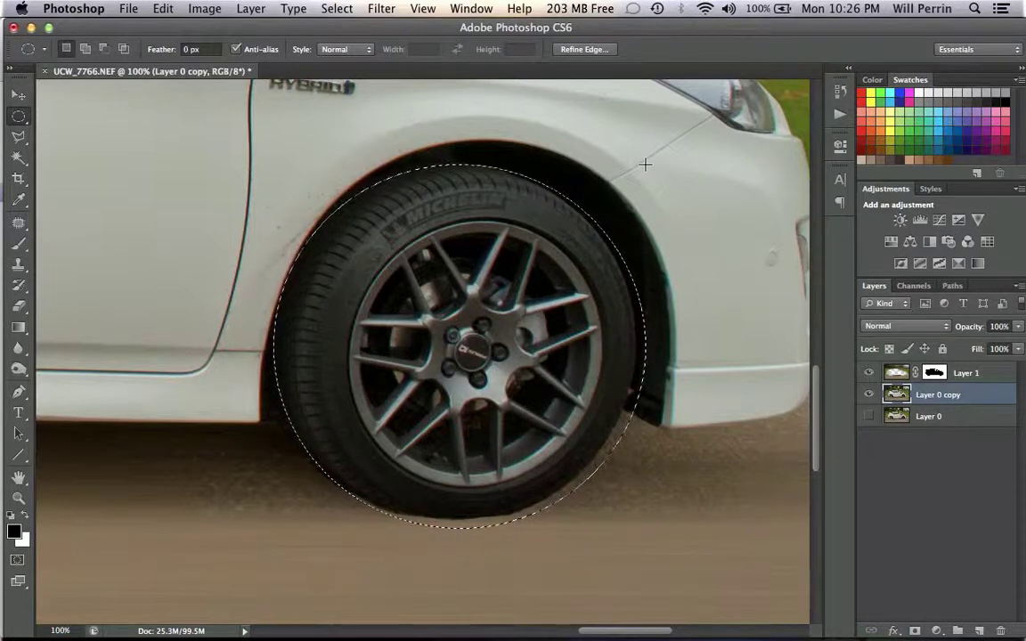
Apply a Radial Blur to the selected front wheel with amount 35, Spin method and Good quality, and clear the selection
click(382, 9)
mouse_move(409, 196)
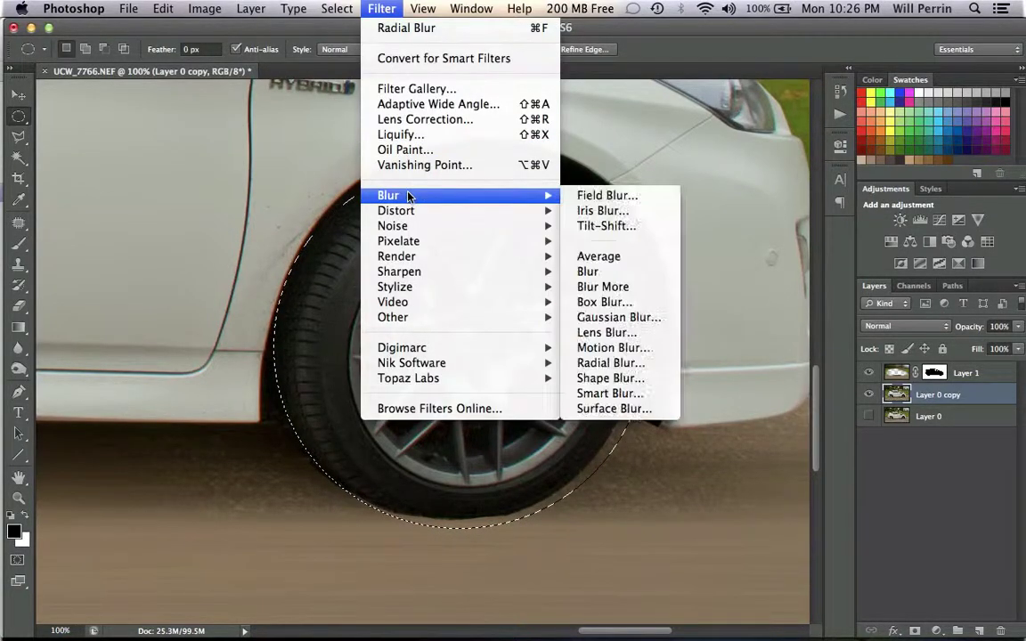
click(595, 363)
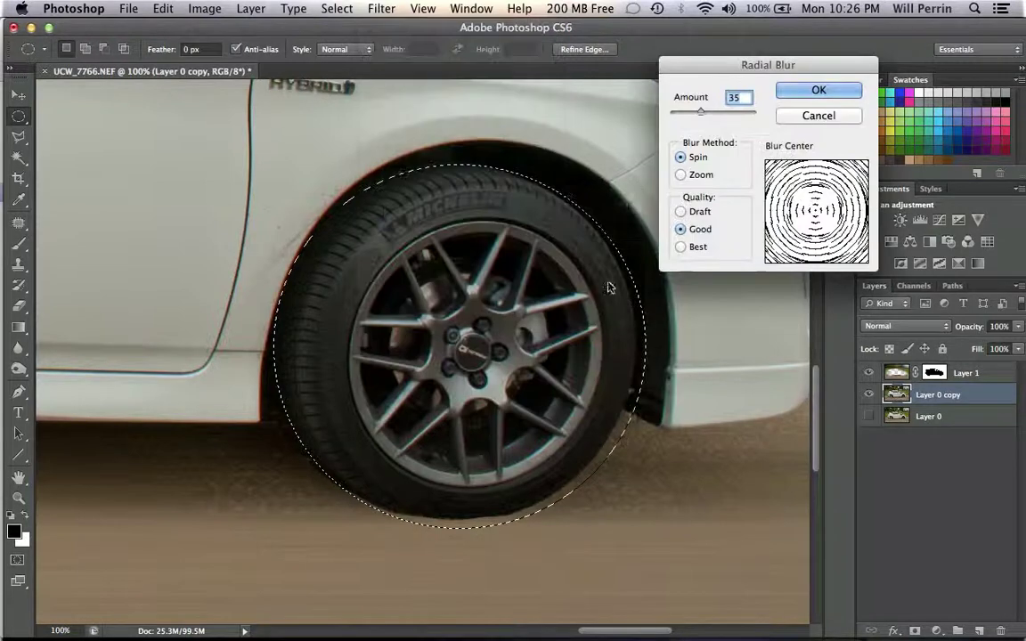
click(818, 90)
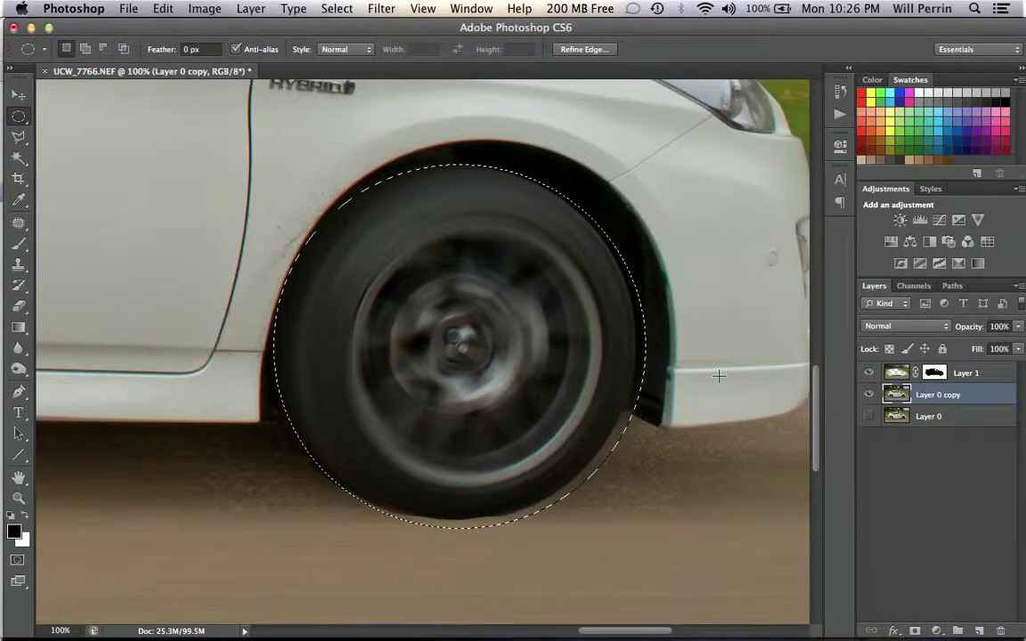
key(super+d)
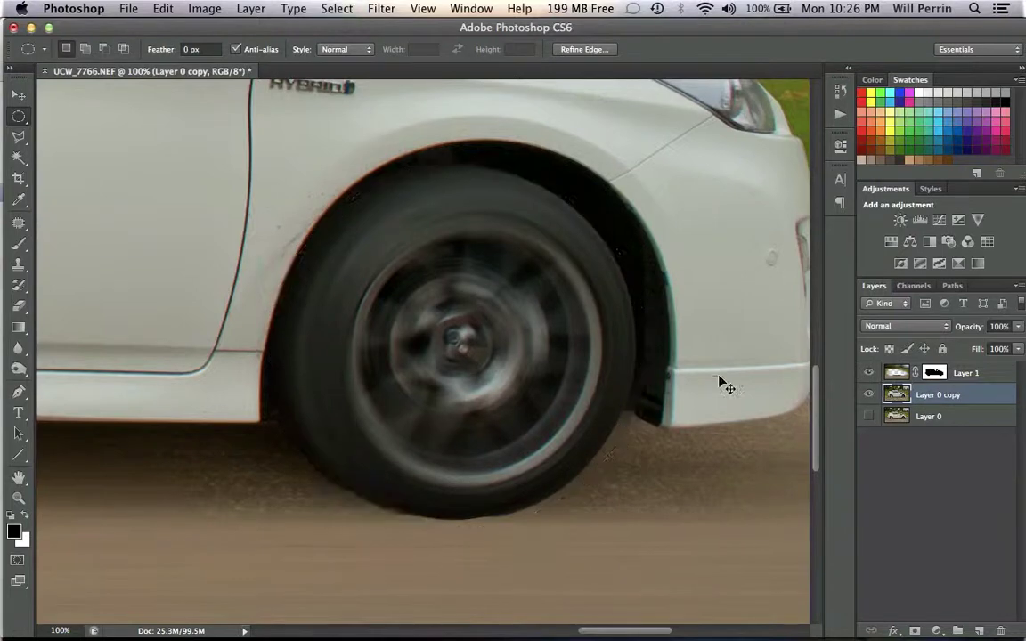
key(super+minus)
key(super+minus)
key(super+minus)
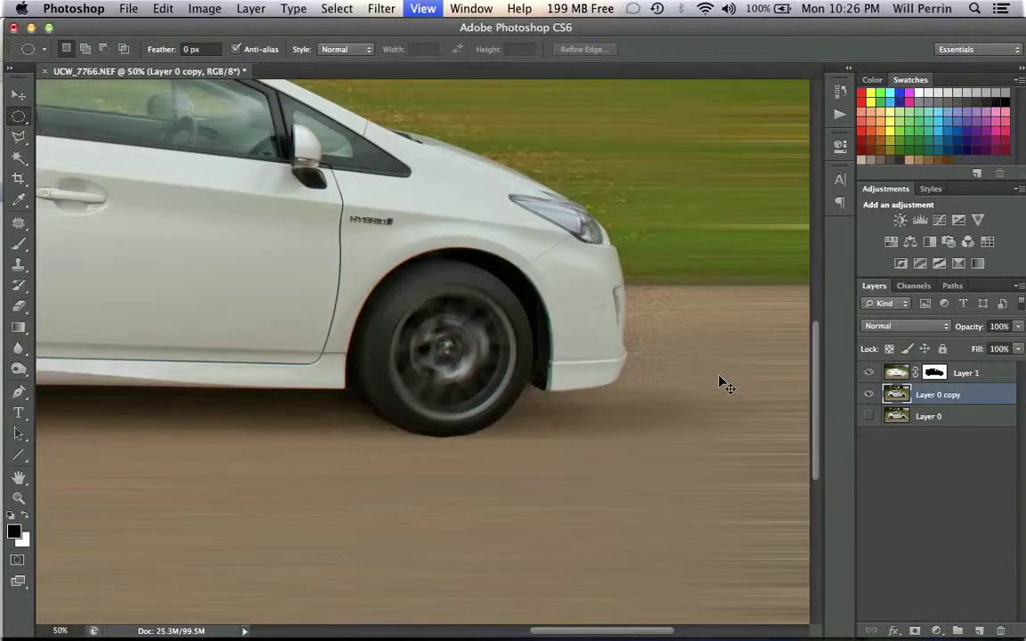
key(super+minus)
key(super+minus)
Make Layer 1's layer mask the active target for retouching around the front wheel
key(super+plus)
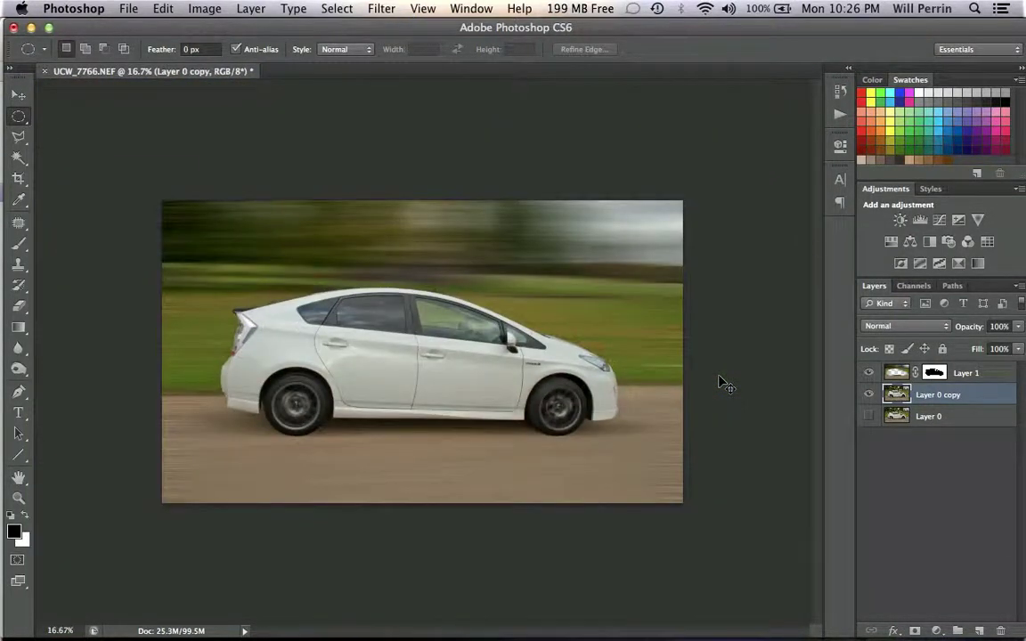
key(super+plus)
key(super+plus)
key(super+plus)
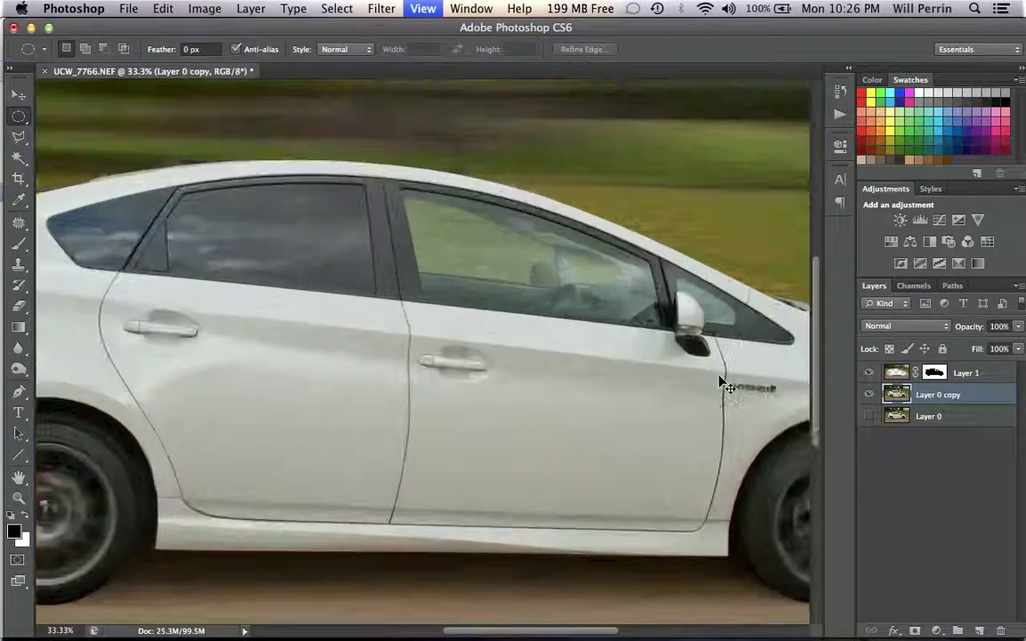
key(super+plus)
key(super+plus)
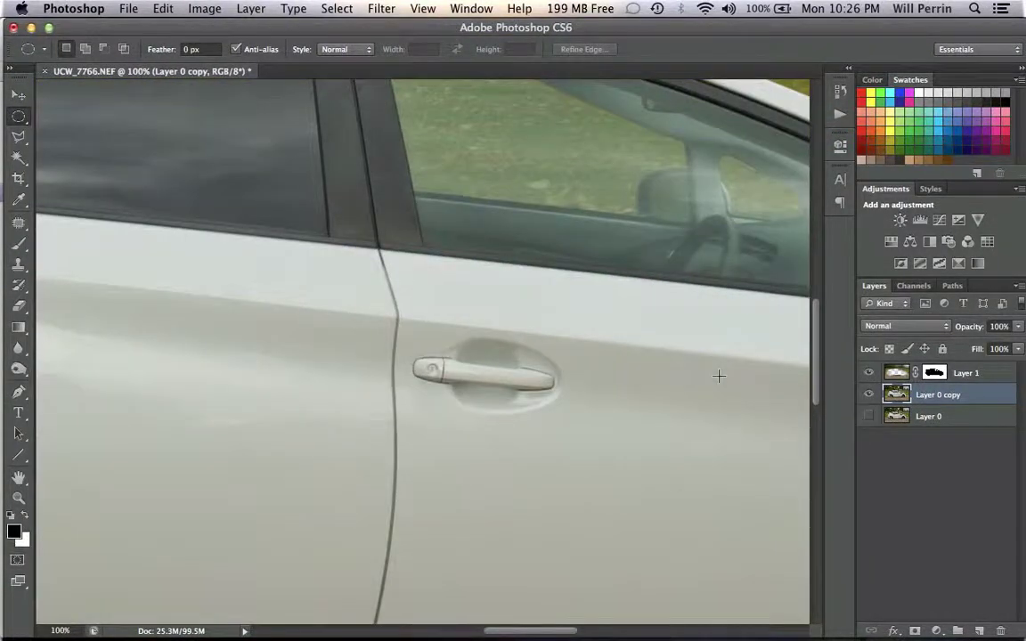
scroll(719, 375, down, 15)
scroll(719, 375, right, 10)
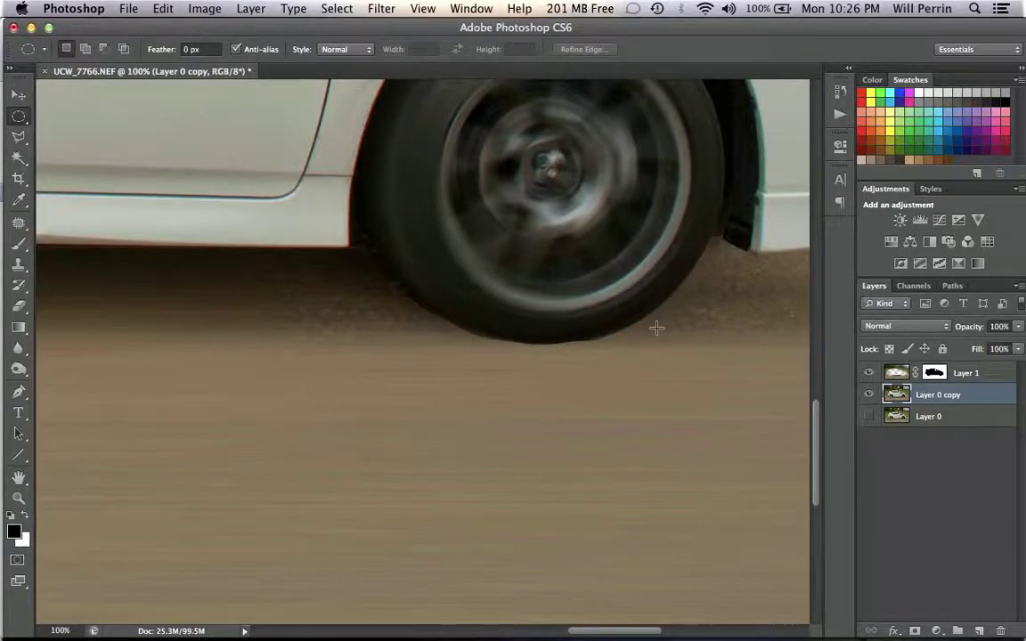
scroll(656, 329, up, 2)
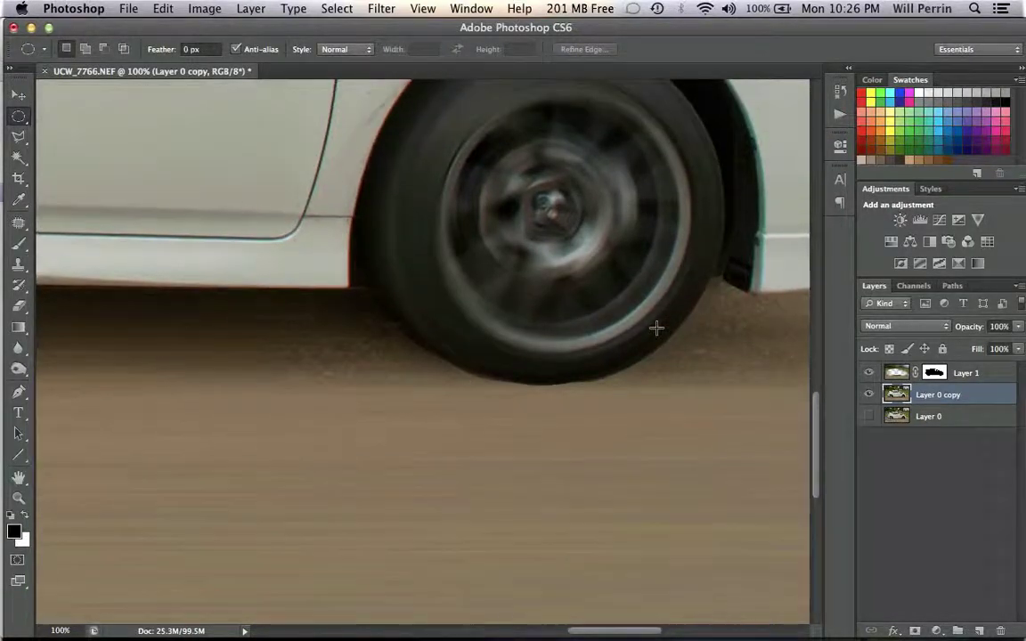
click(900, 374)
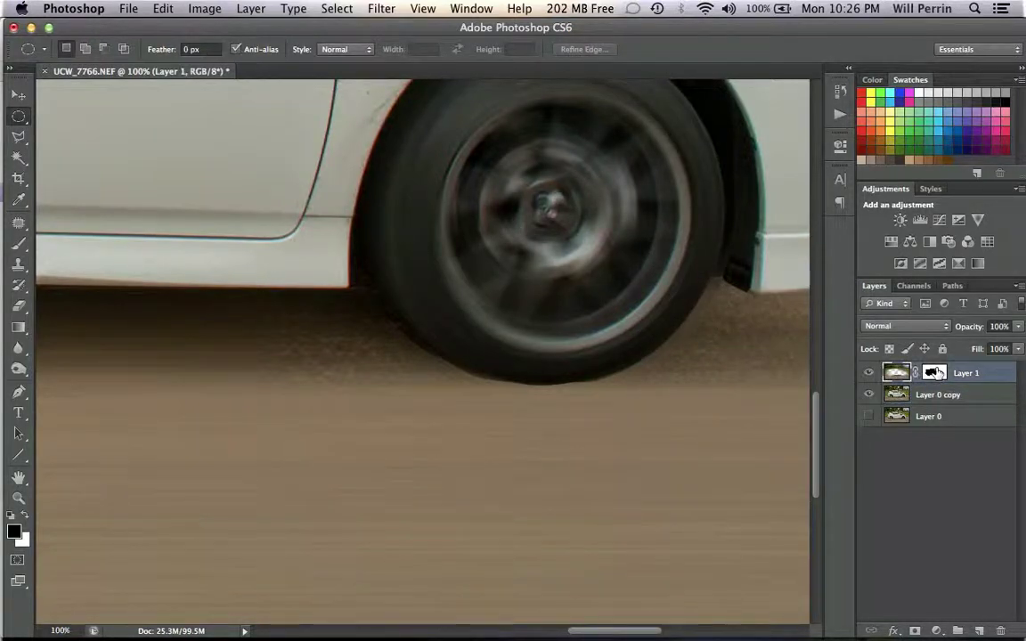
click(936, 374)
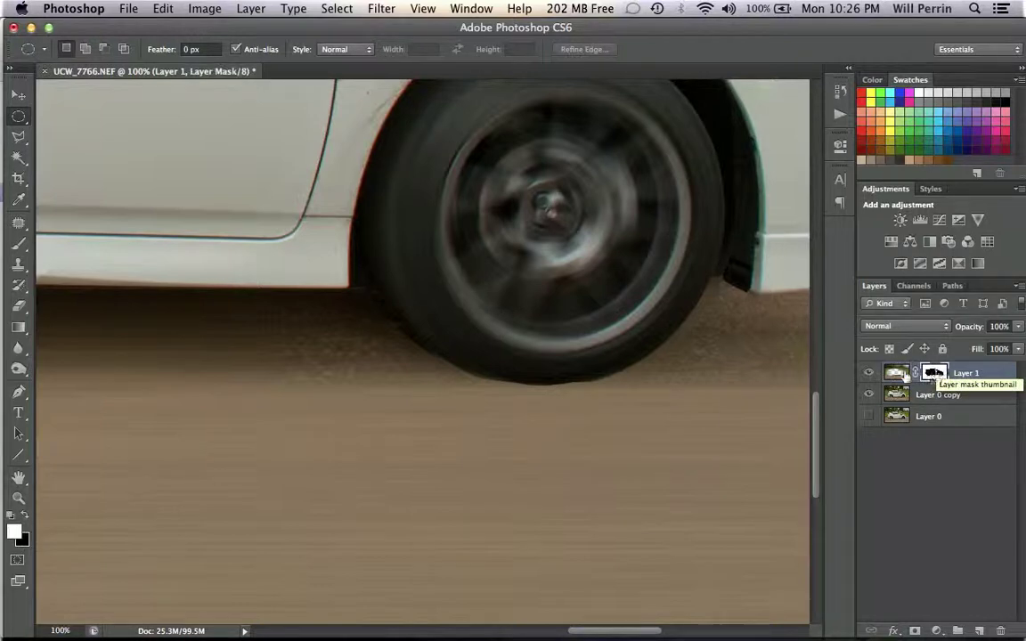
Choose the Brush tool and set its hardness to 0% for soft-edged painting on the mask
click(19, 244)
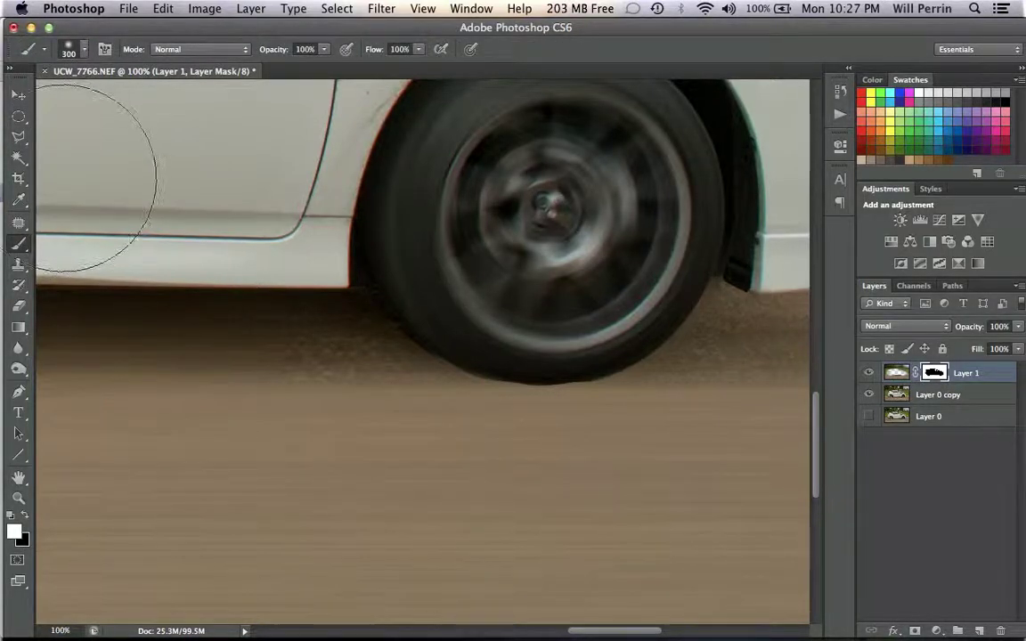
click(87, 50)
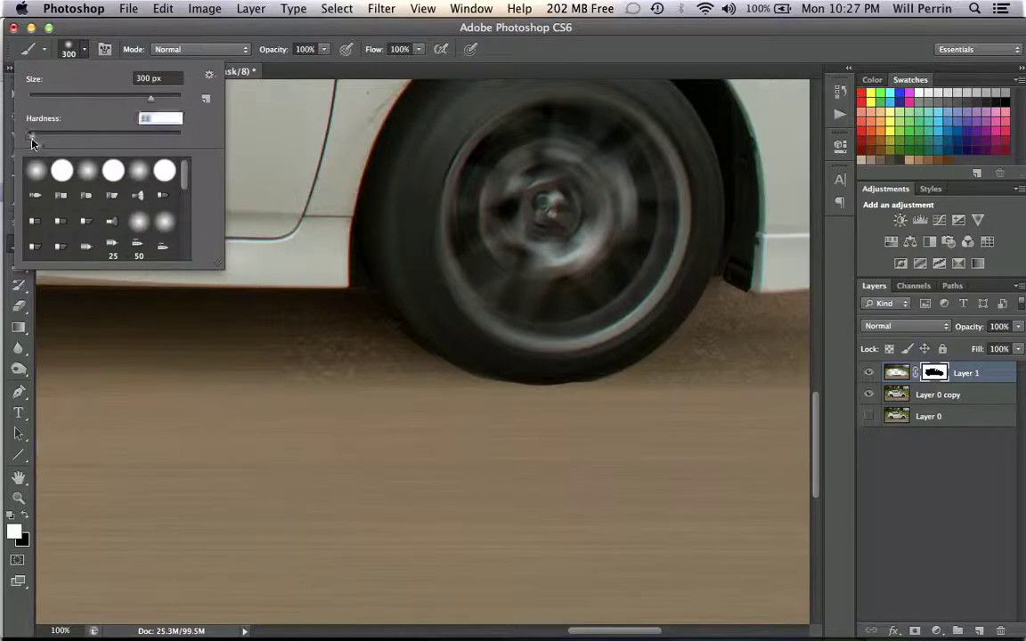
mouse_move(34, 139)
mouse_down()
mouse_move(159, 148)
mouse_move(4, 143)
mouse_up()
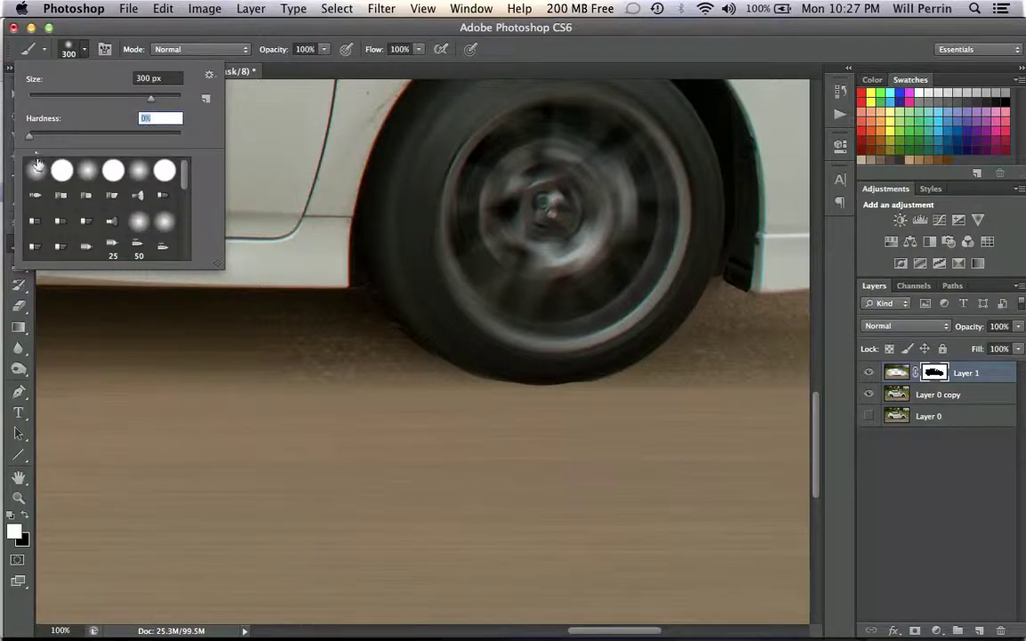
click(297, 219)
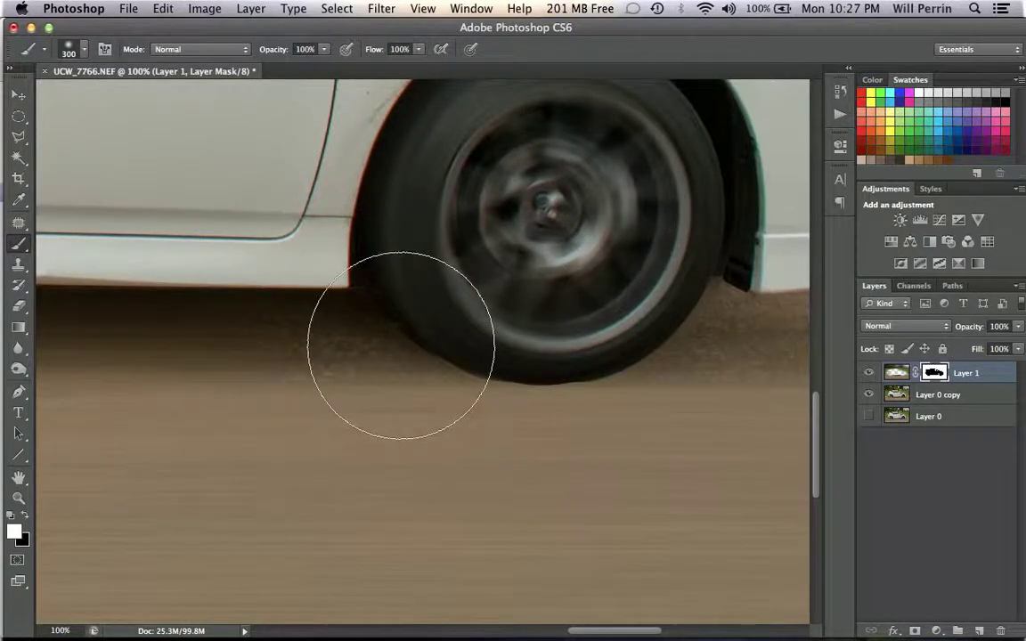
Try the soft brush over the front tyre's lower edge and reduce the brush size to 100 px
mouse_move(401, 346)
mouse_down()
mouse_move(366, 296)
mouse_move(143, 75)
mouse_move(159, 173)
mouse_move(322, 333)
mouse_move(506, 326)
mouse_move(471, 342)
mouse_up()
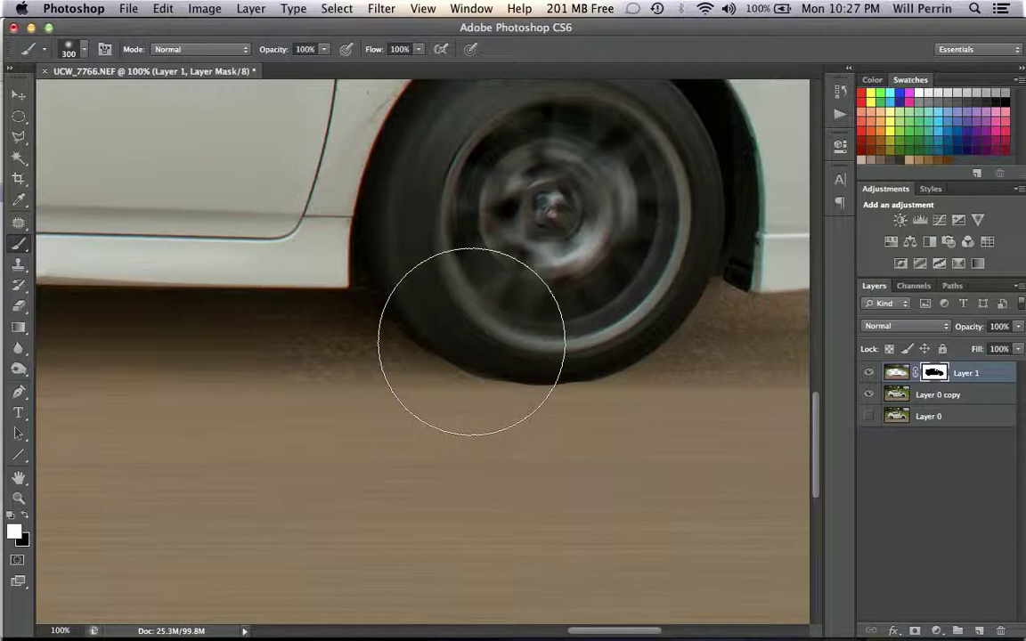
key(bracketleft)
key(bracketleft)
key(bracketleft)
key(bracketleft)
key(bracketleft)
key(bracketleft)
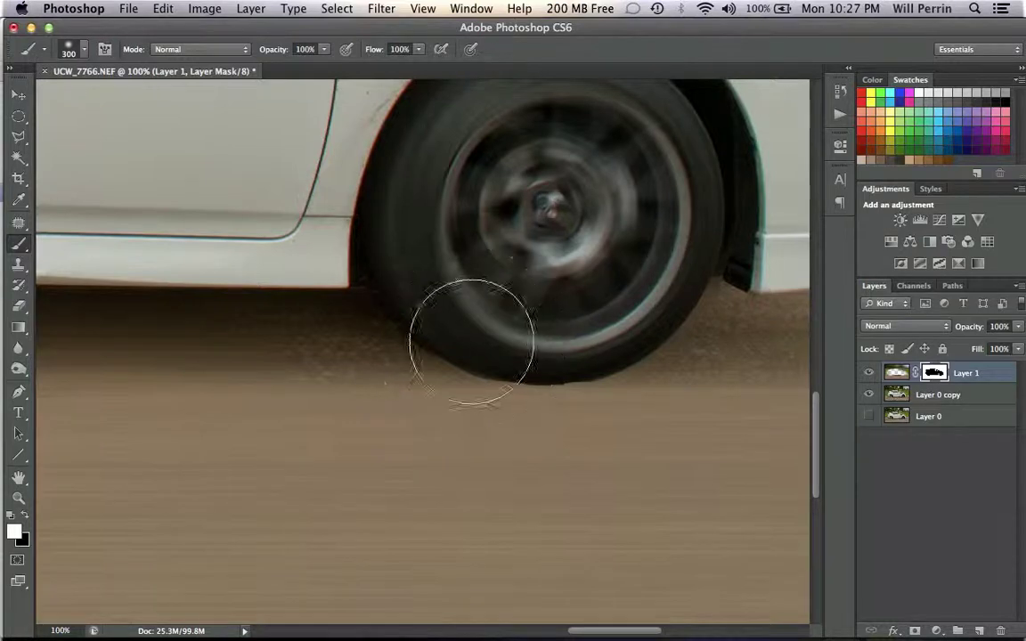
key(bracketright)
key(bracketright)
key(bracketright)
key(bracketright)
key(bracketright)
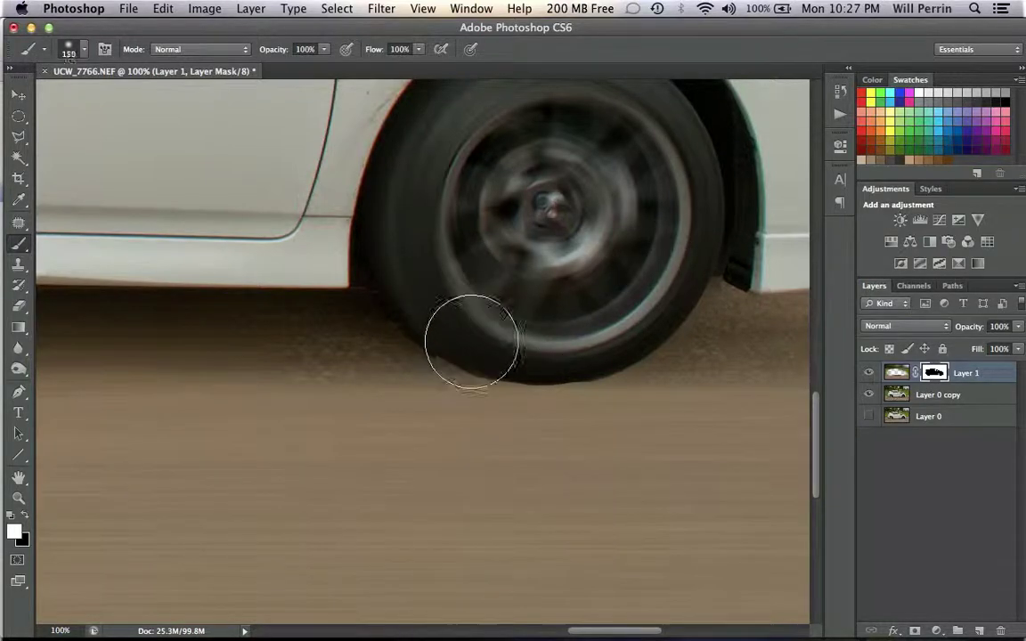
key(bracketleft)
key(bracketleft)
key(bracketleft)
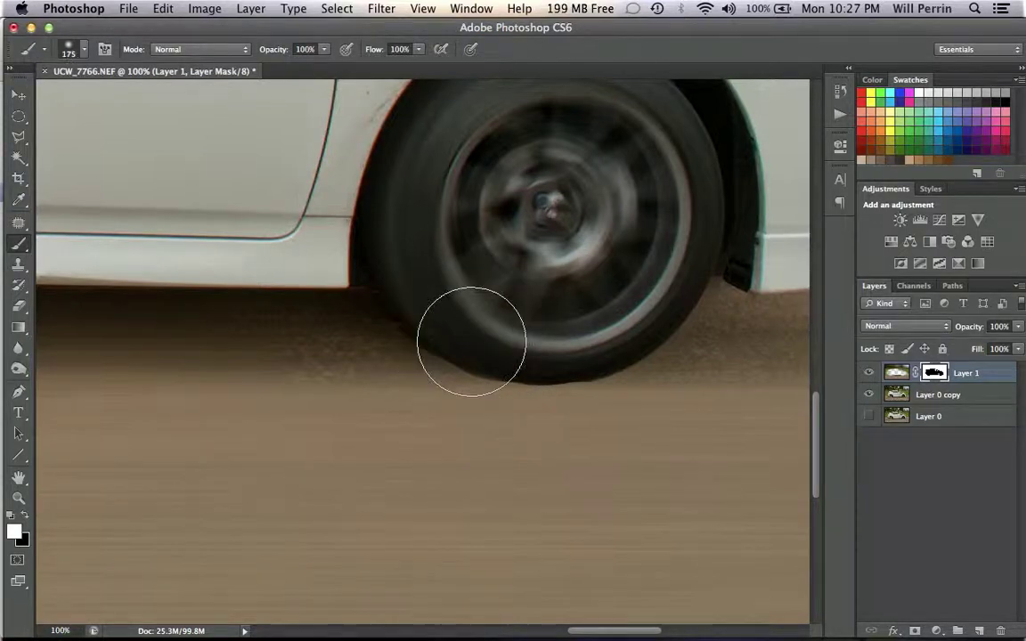
key(bracketleft)
key(bracketleft)
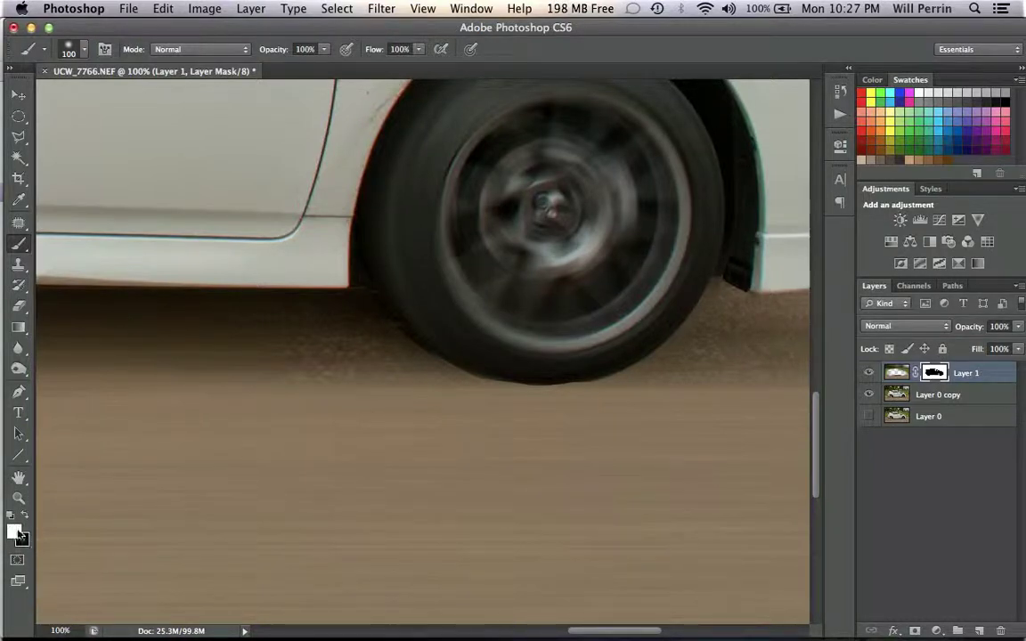
Soften the front tyre's bottom edge by painting white on Layer 1's mask with a 70 px brush
key(x)
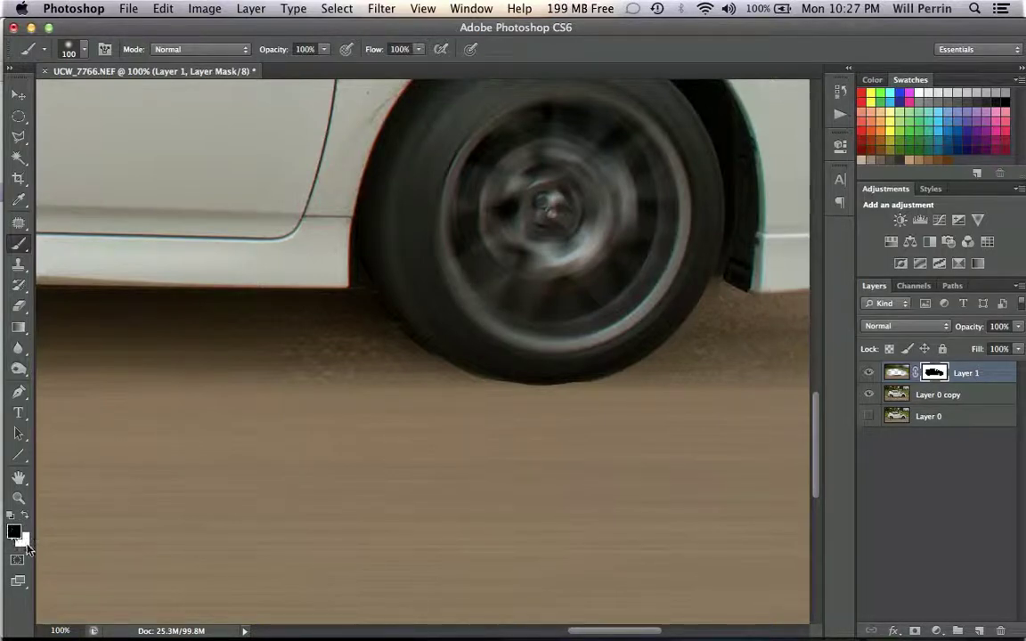
key(x)
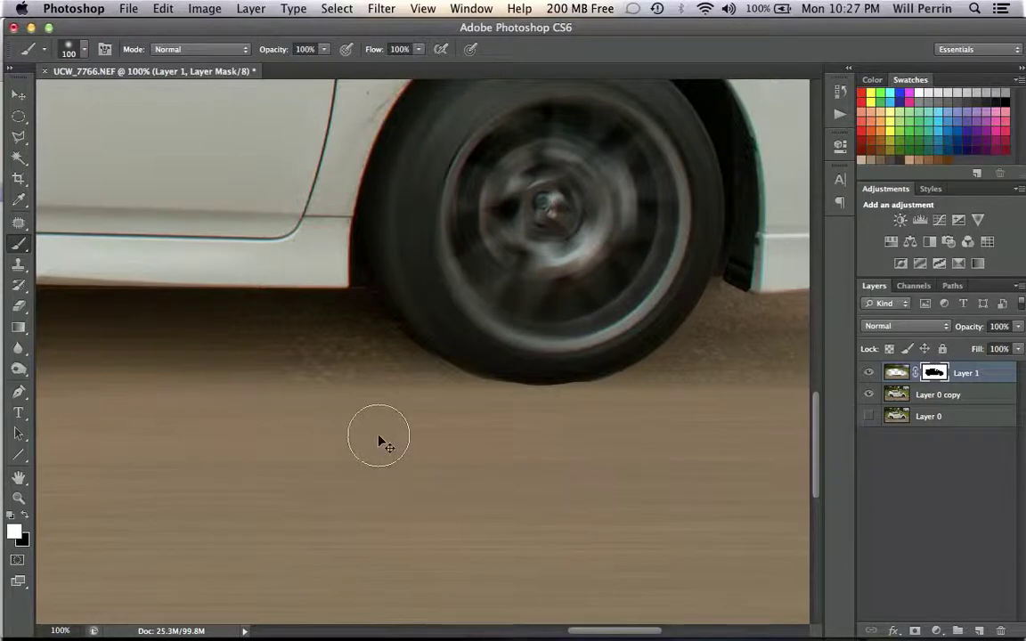
key(super+equal)
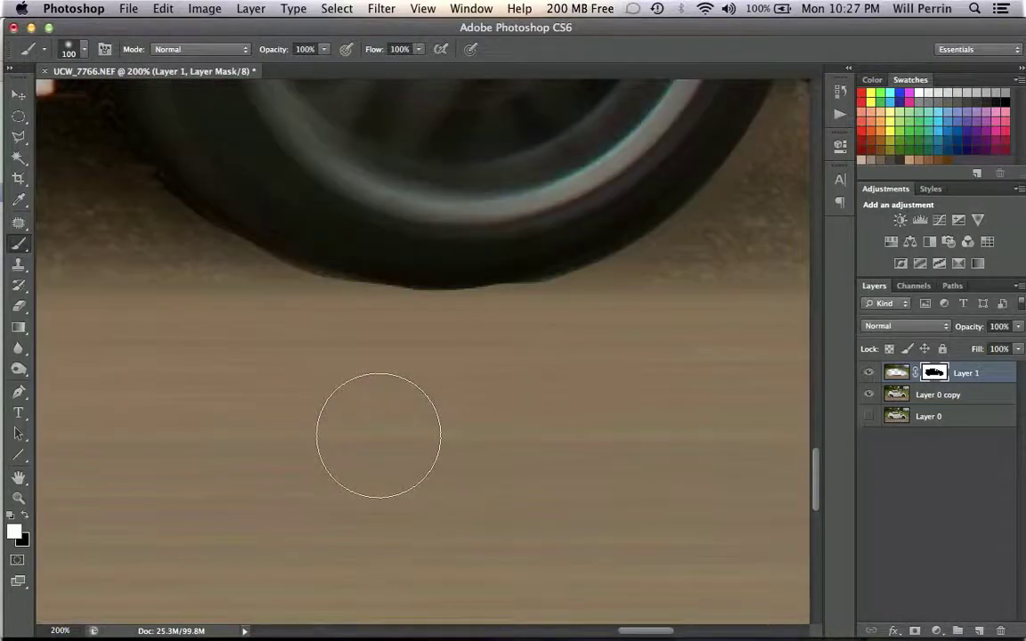
key(bracketleft)
key(bracketleft)
key(bracketleft)
scroll(377, 435, left, 2)
scroll(377, 435, up, 1)
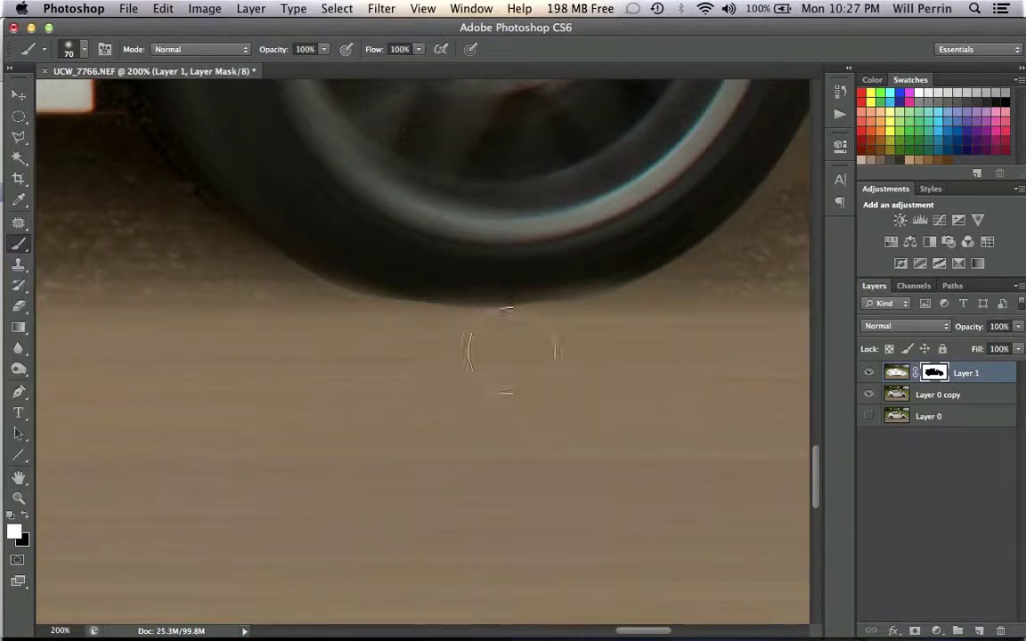
scroll(519, 374, right, 5)
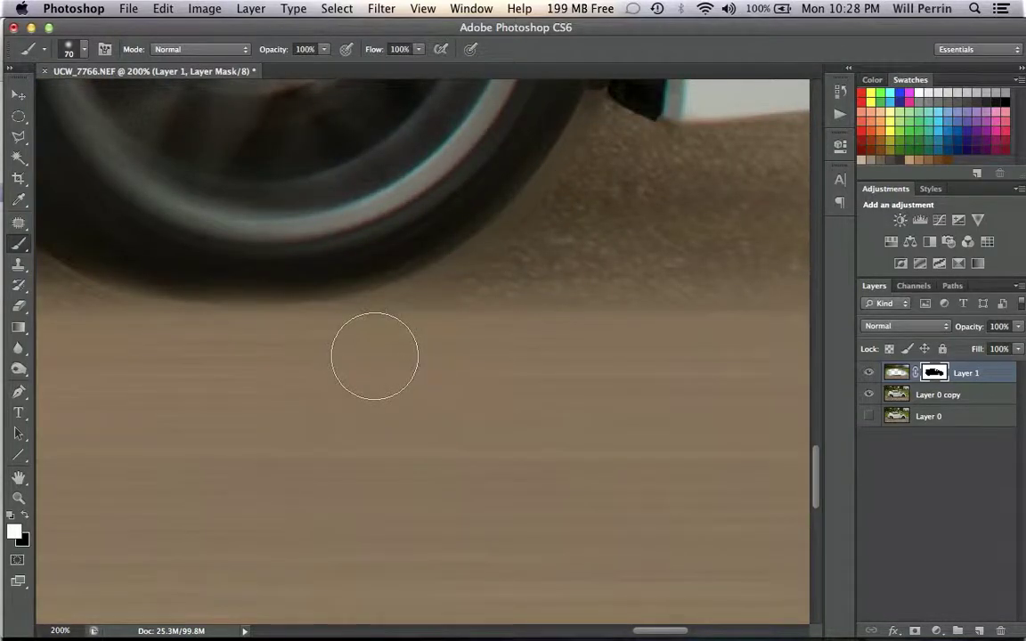
scroll(373, 356, left, 2)
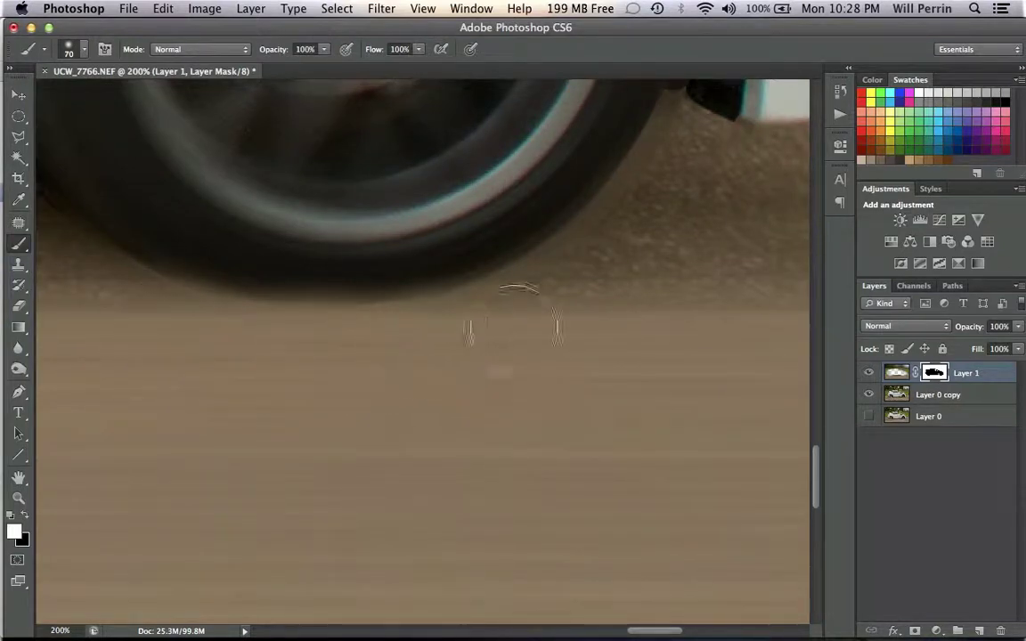
scroll(468, 348, left, 5)
key(super+minus)
key(super+minus)
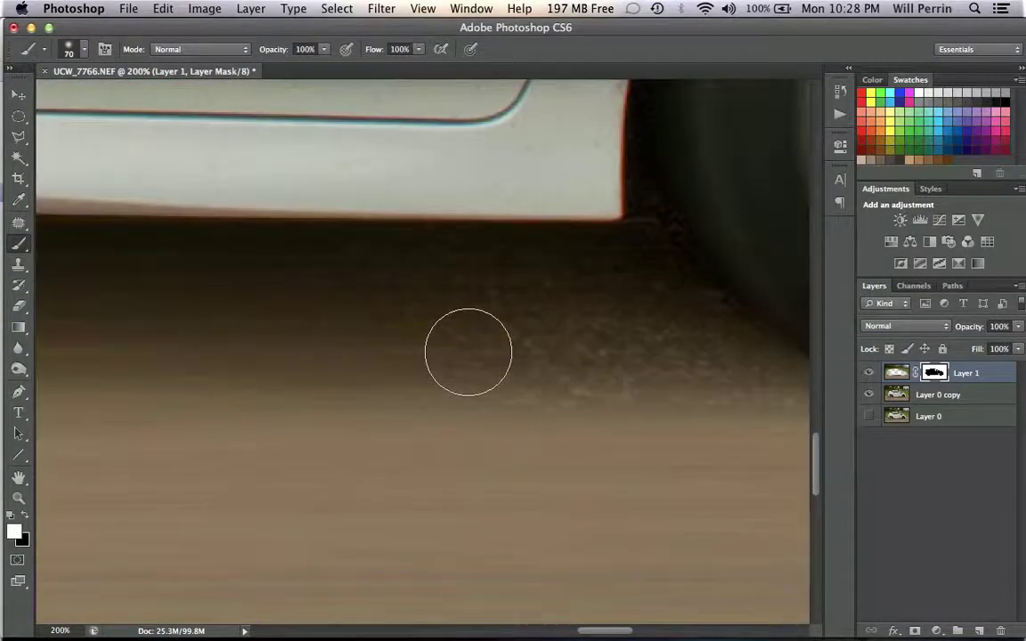
key(super+minus)
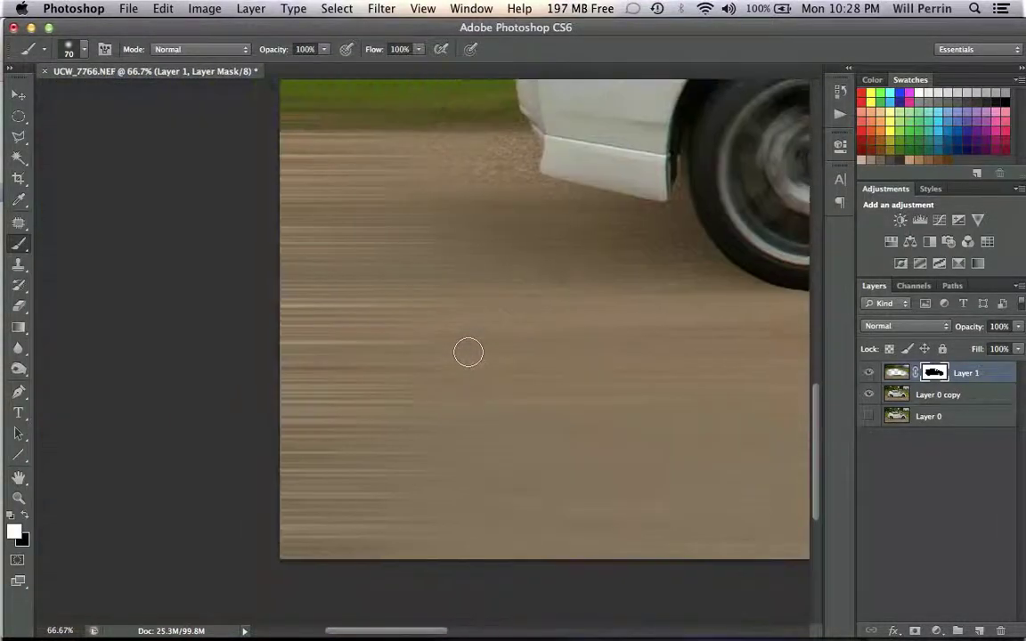
Soften the rear tyre's bottom edge by painting white on Layer 1's mask with a 45 px brush
scroll(467, 352, right, 3)
key(super+plus)
key(super+plus)
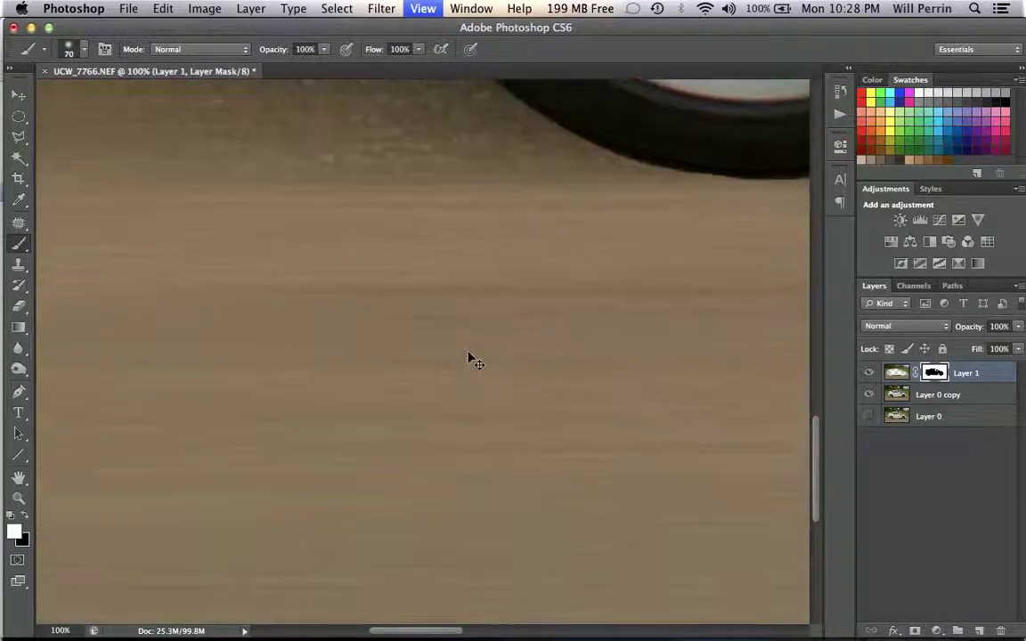
key(super+plus)
key(bracketleft)
key(bracketleft)
key(bracketleft)
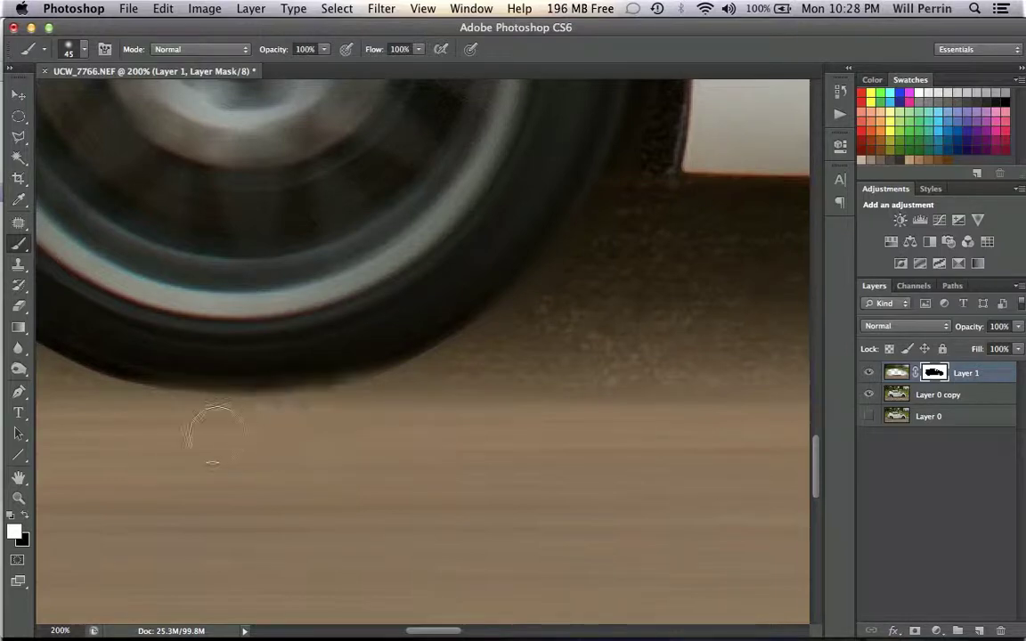
scroll(106, 397, left, 5)
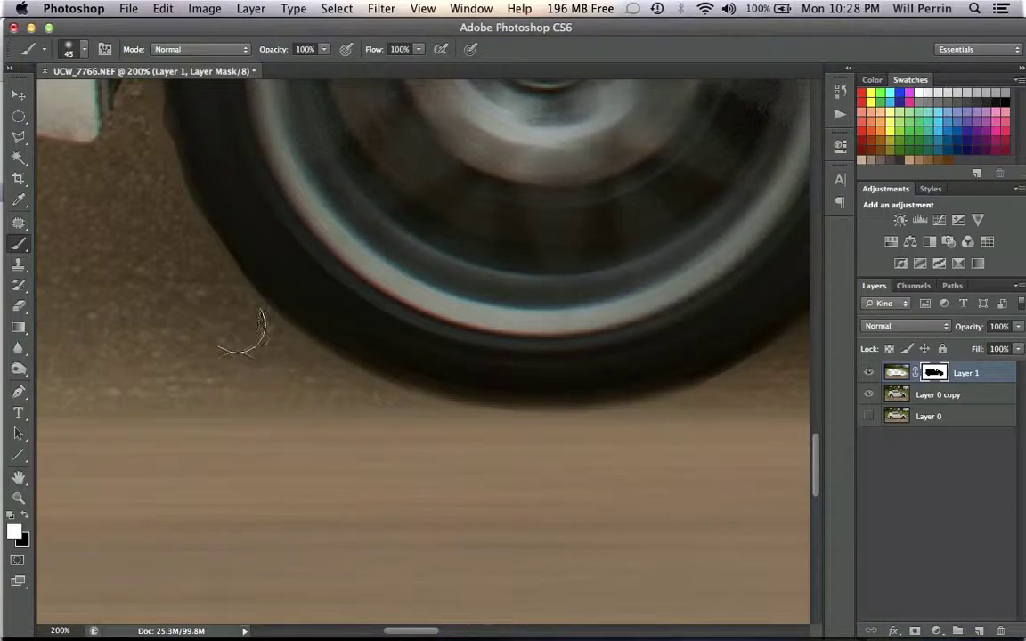
Reduce the brush to 30 px and soften the rear tyre's lower edge behind the rear bumper on the mask
scroll(245, 338, up, 3)
scroll(245, 339, left, 3)
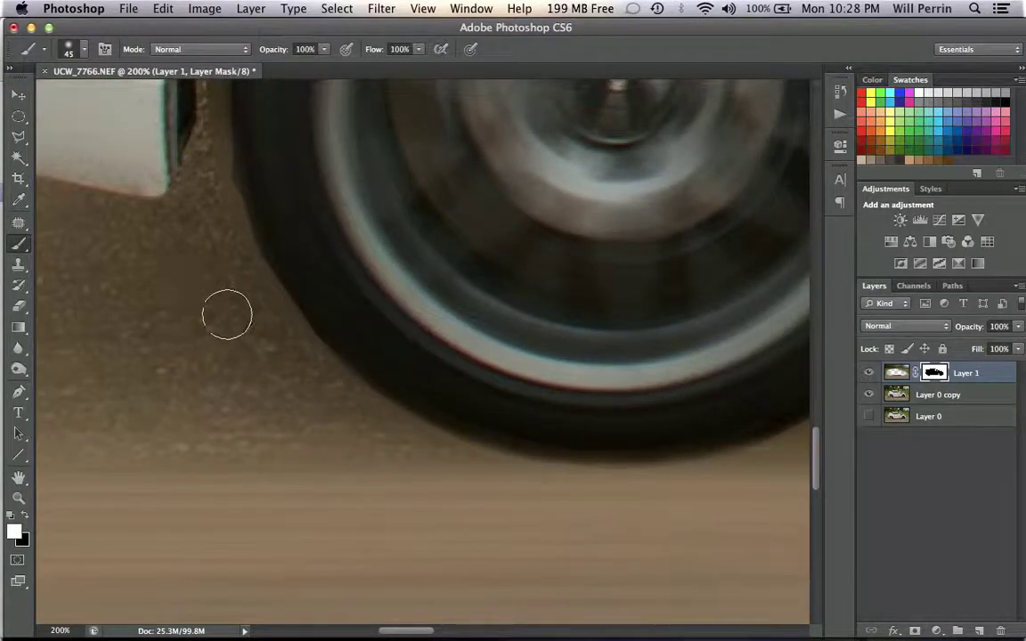
key(bracketleft)
key(bracketleft)
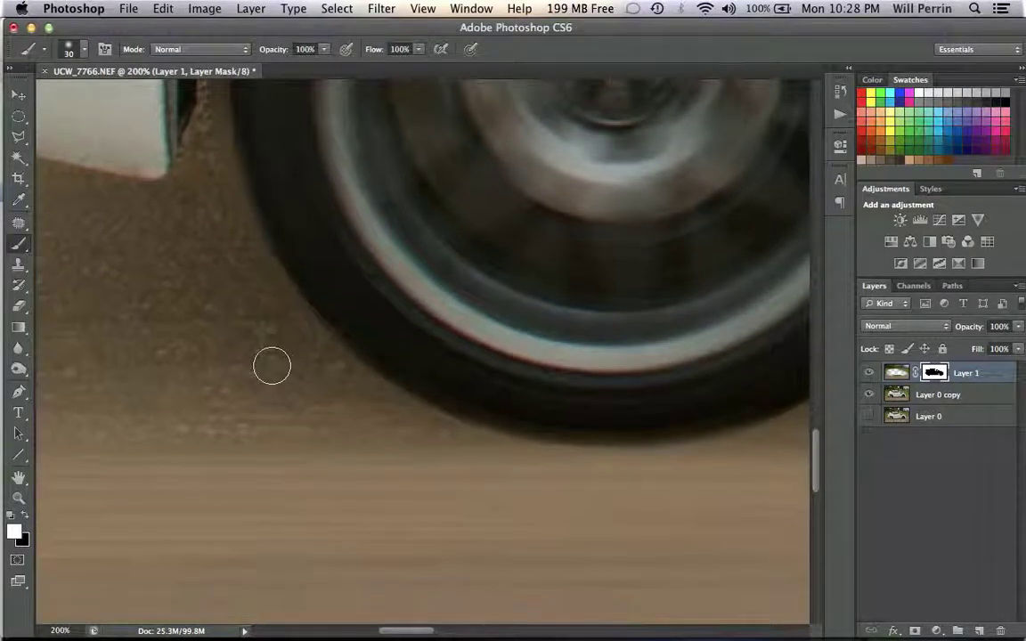
key(super+minus)
key(super+minus)
key(super+minus)
key(super+minus)
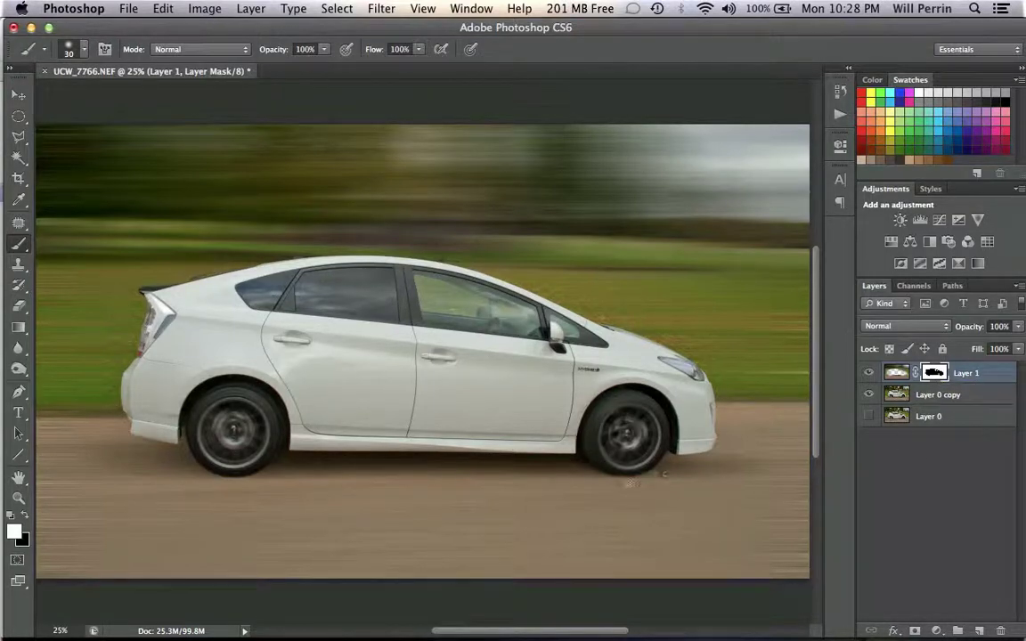
Clean up the mask along the rear tyre's lower edge using an elliptical selection about 1.93 × 1.78 in, and deselect it
key(super+equal)
key(super+equal)
key(super+equal)
key(super+equal)
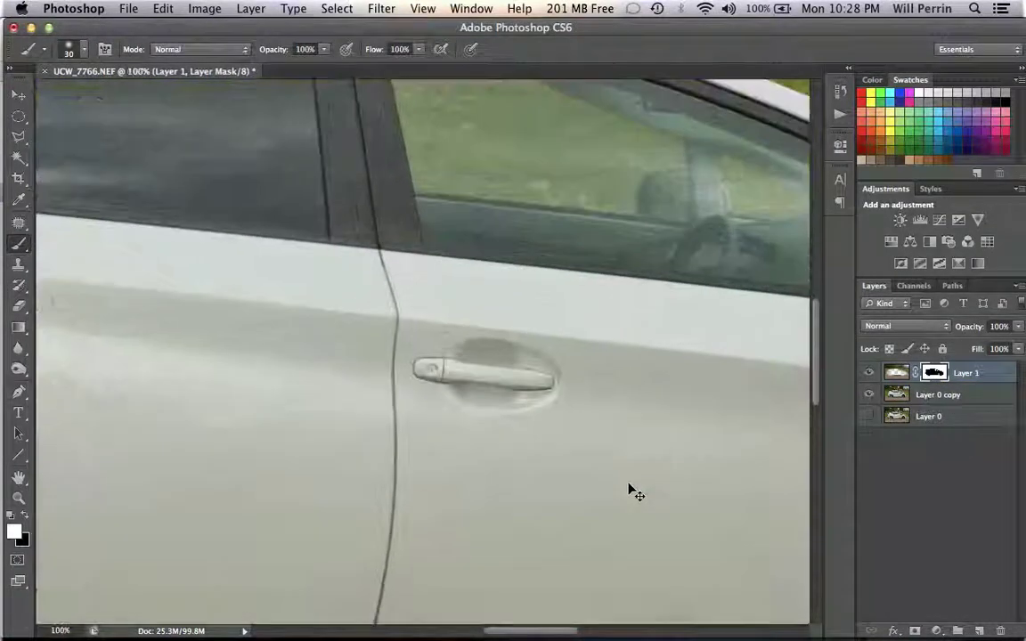
scroll(632, 492, down, 10)
scroll(633, 491, left, 10)
scroll(630, 484, right, 8)
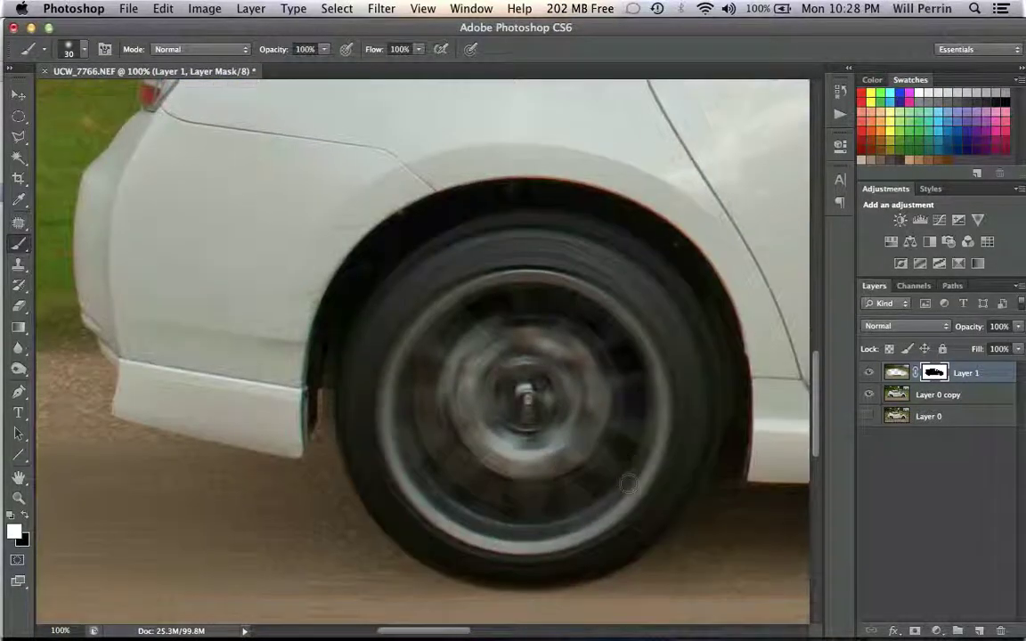
scroll(629, 482, down, 1)
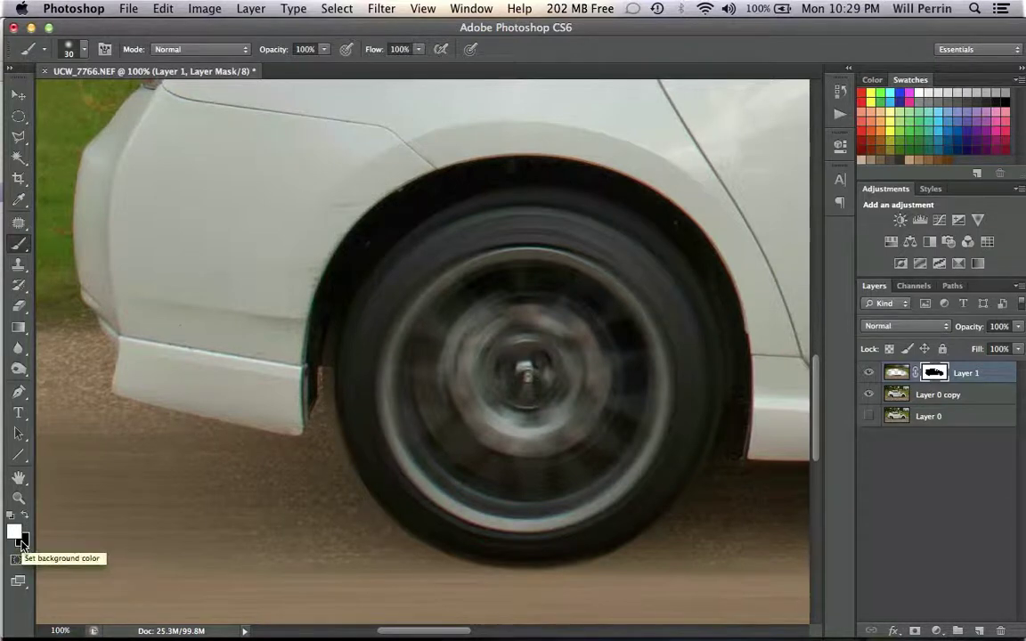
click(19, 116)
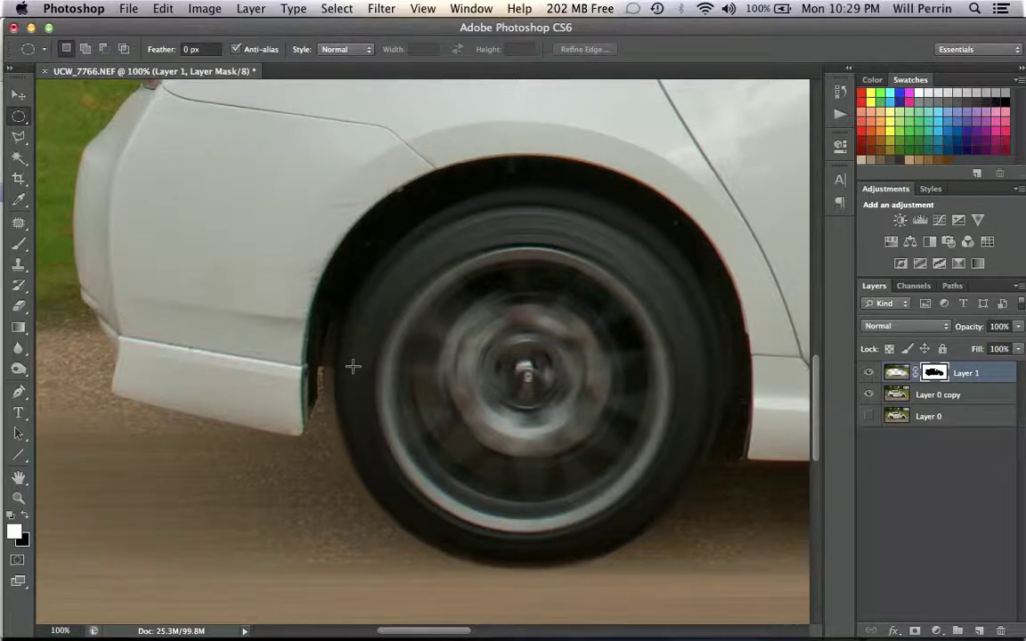
drag(344, 357, 709, 228)
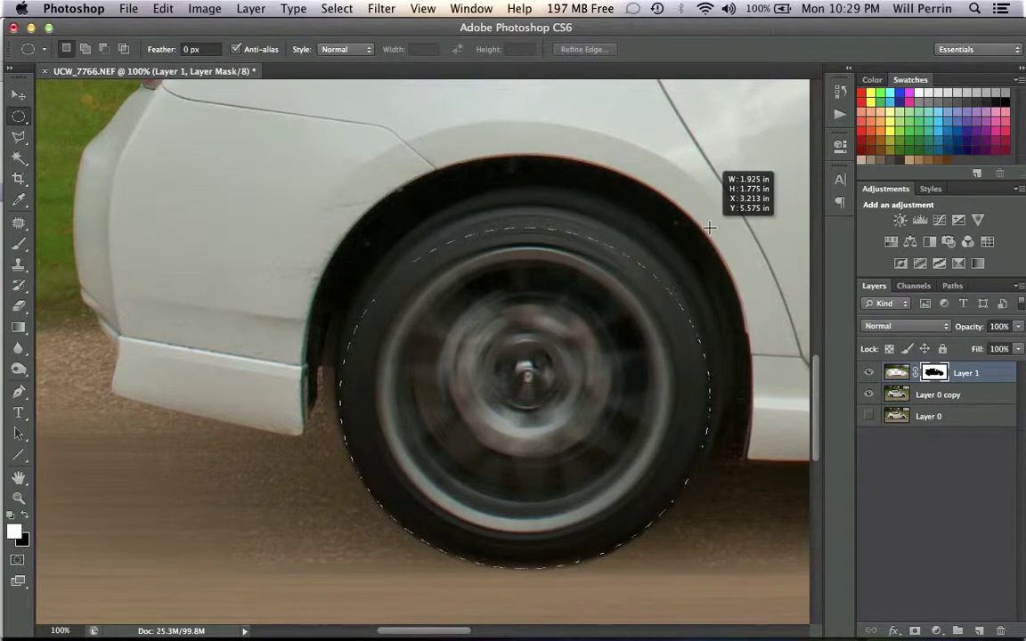
drag(710, 228, 710, 228)
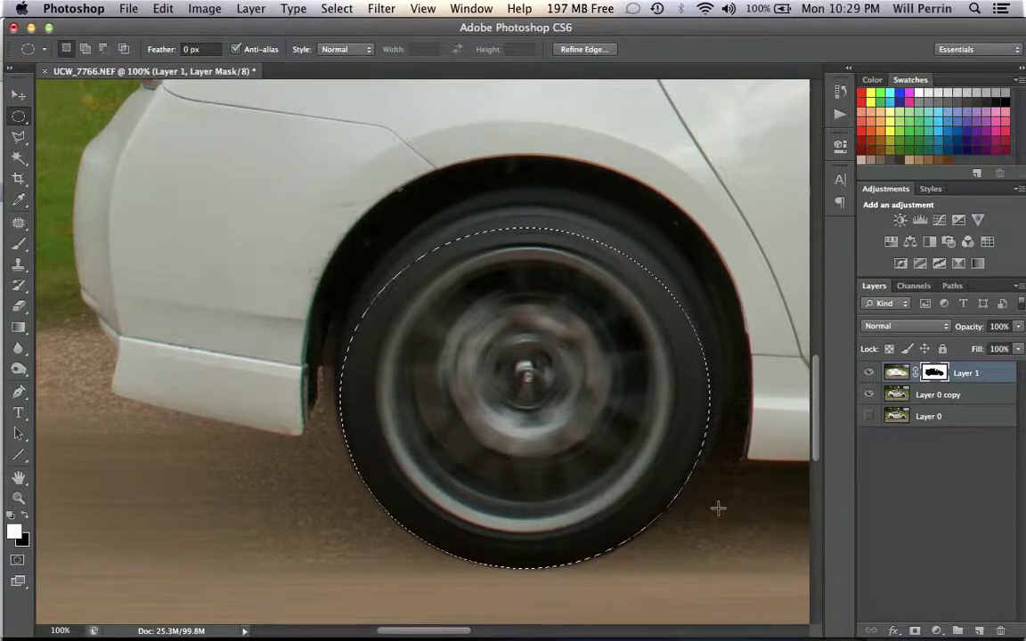
click(517, 572)
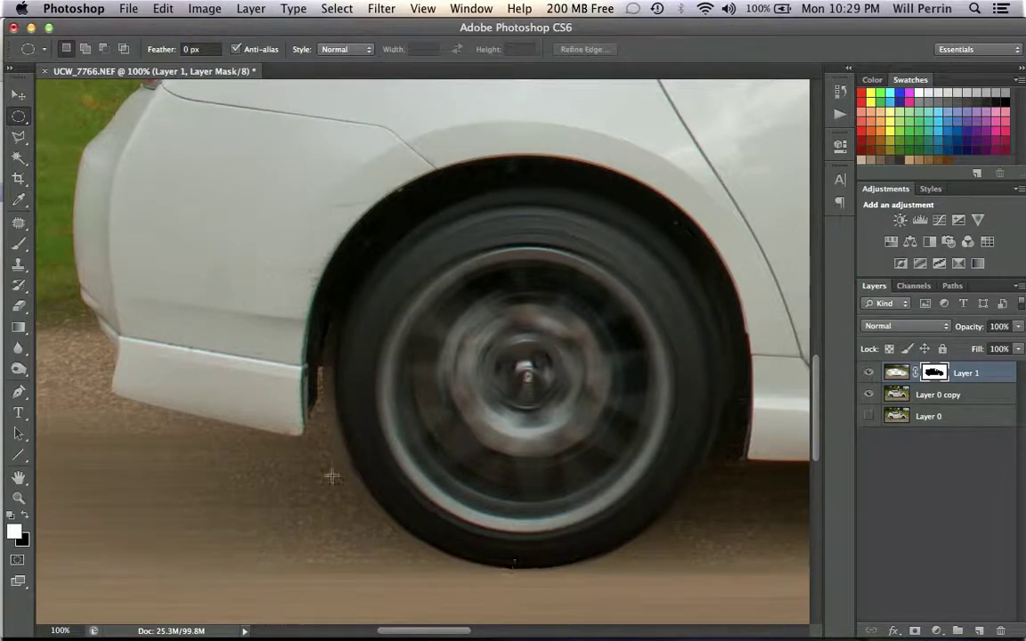
Clean up the mask along the front tyre's lower edge using an elliptical selection around the tyre, and deselect it
scroll(701, 549, right, 20)
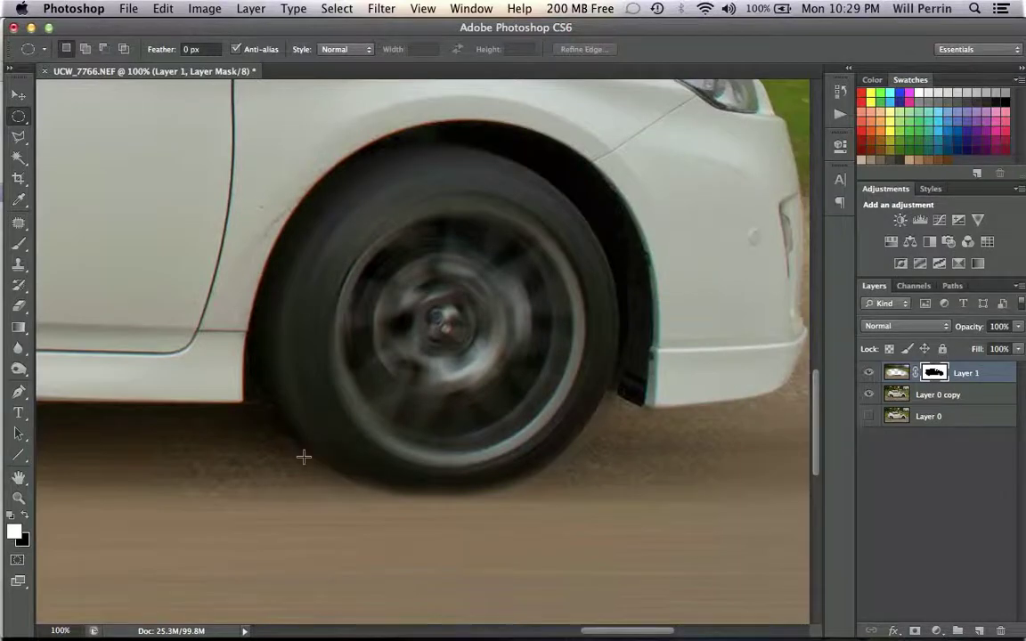
drag(304, 457, 606, 207)
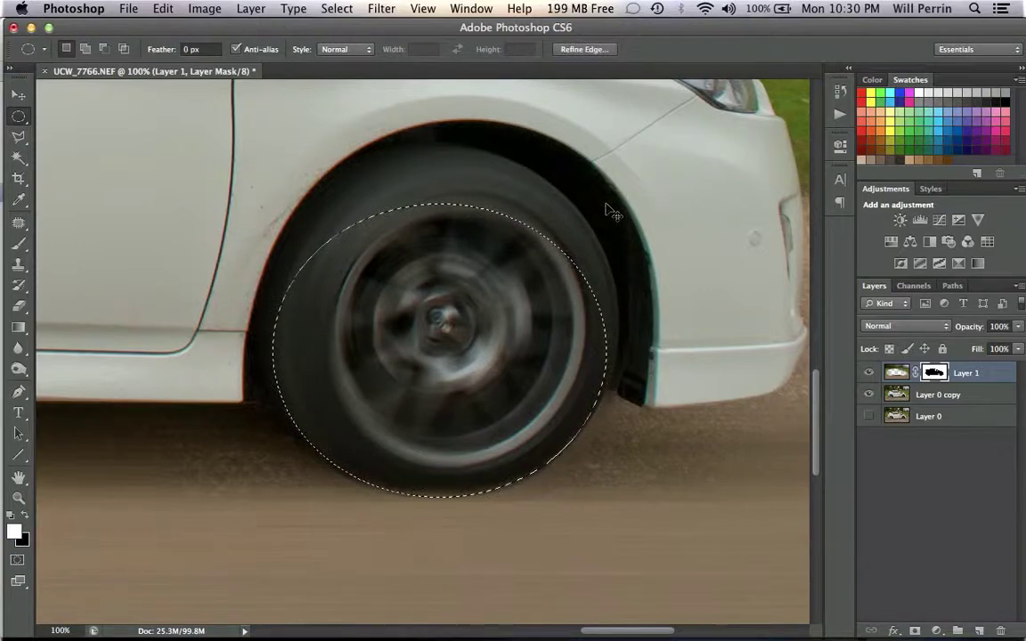
key(super+d)
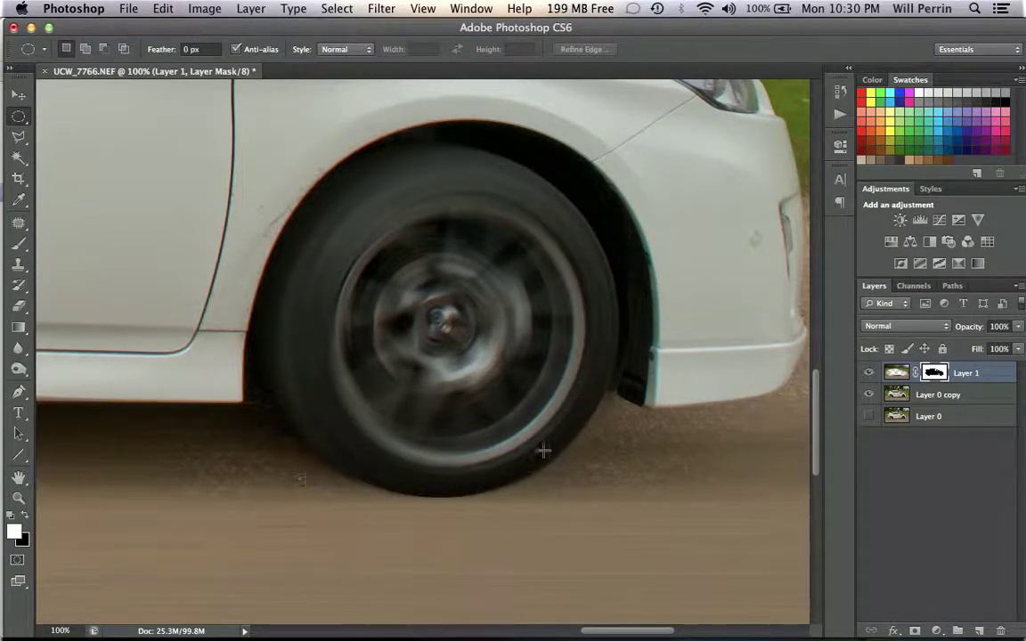
key(super+equal)
key(super+equal)
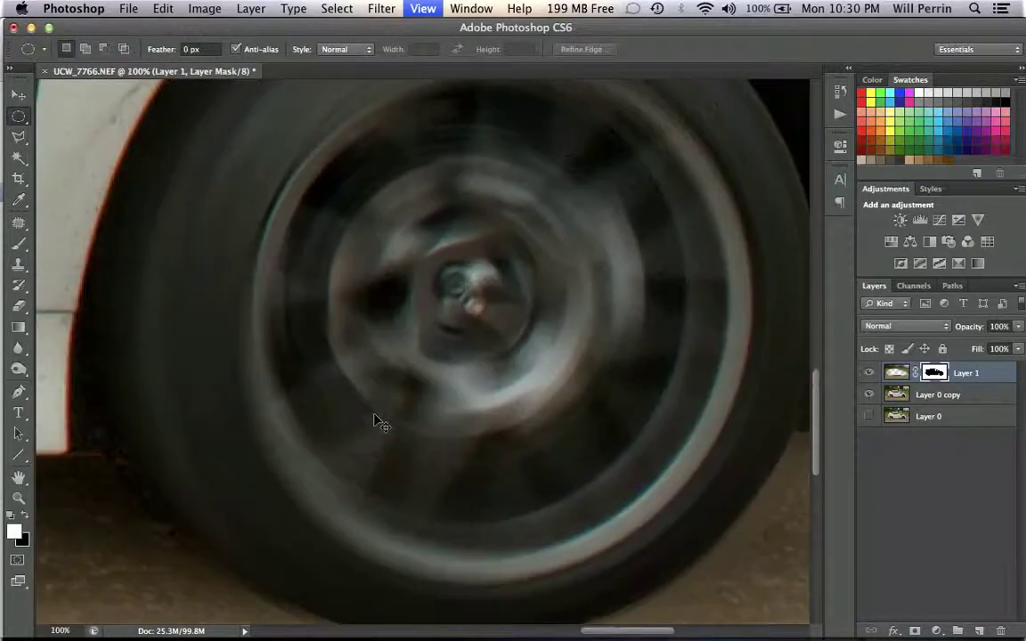
scroll(375, 415, up, 3)
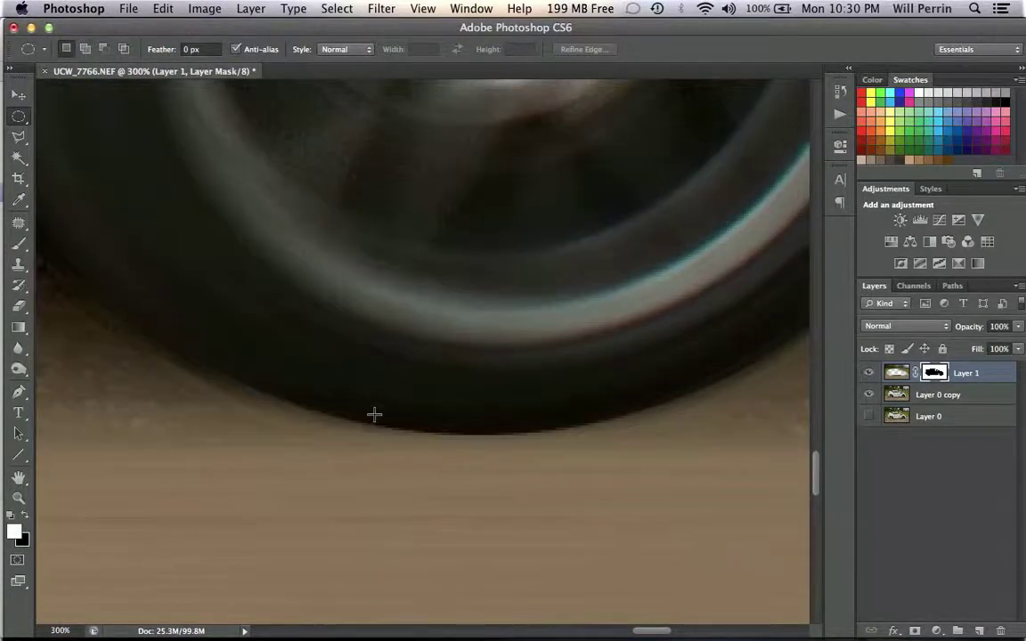
Hide and reshow Layer 0 copy to examine Layer 1's masked, blurred background on its own
key(super+minus)
key(super+minus)
key(super+minus)
key(super+minus)
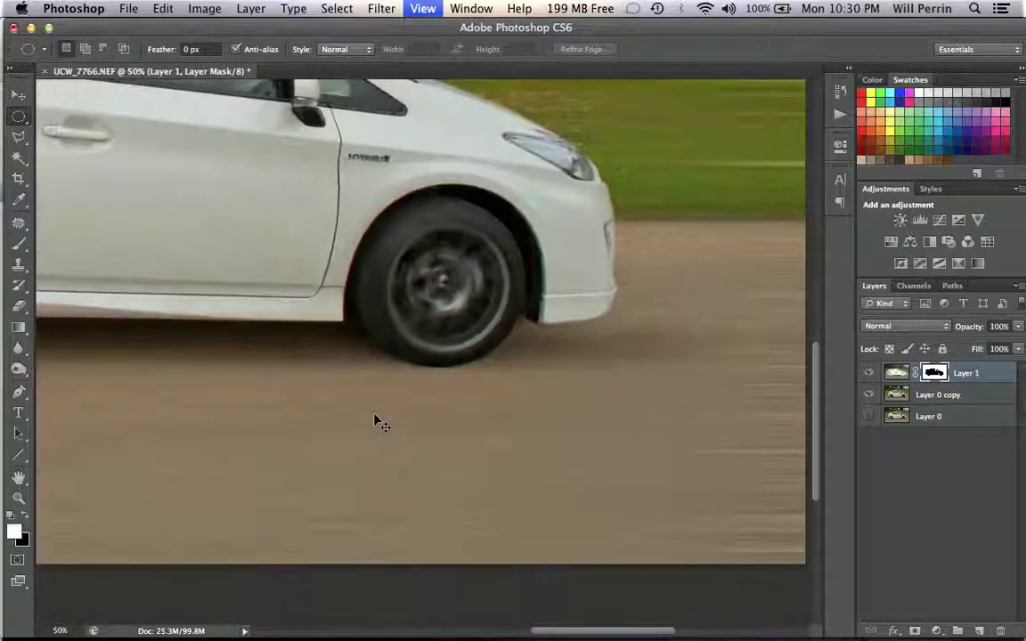
key(super+minus)
key(super+minus)
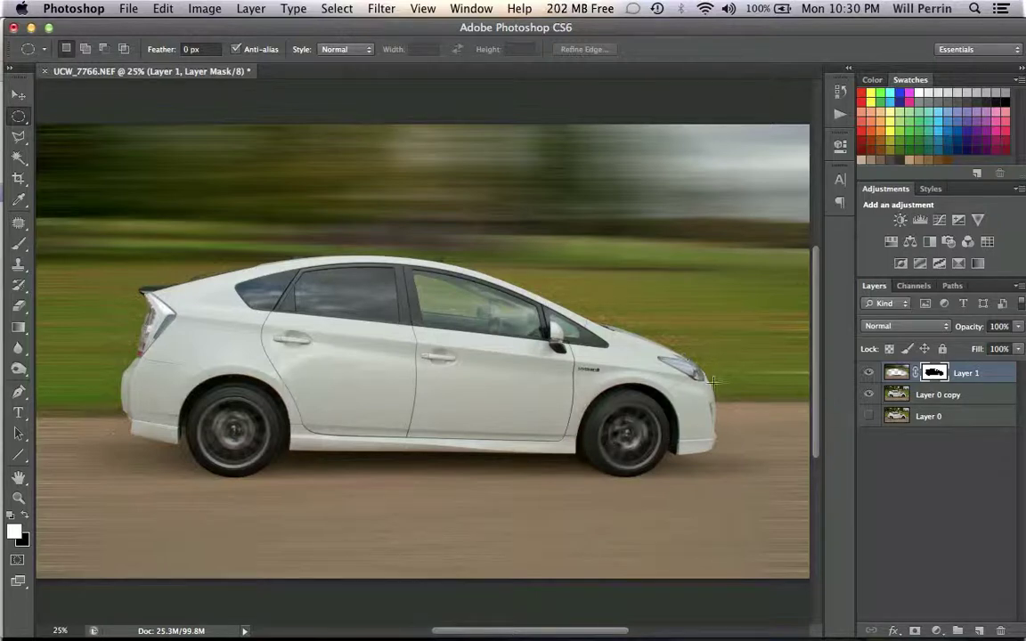
click(868, 396)
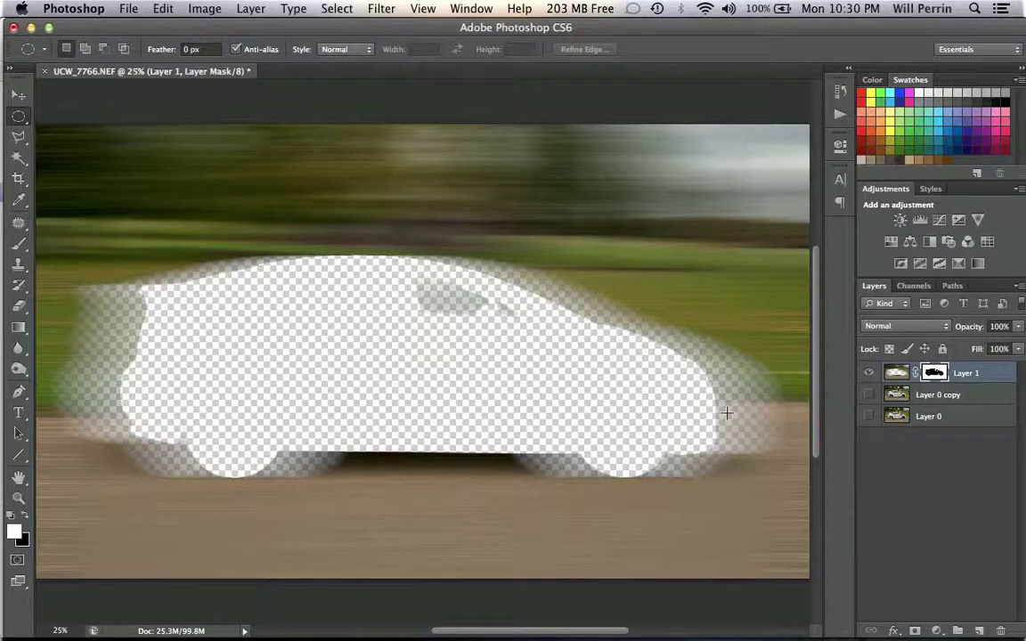
click(868, 396)
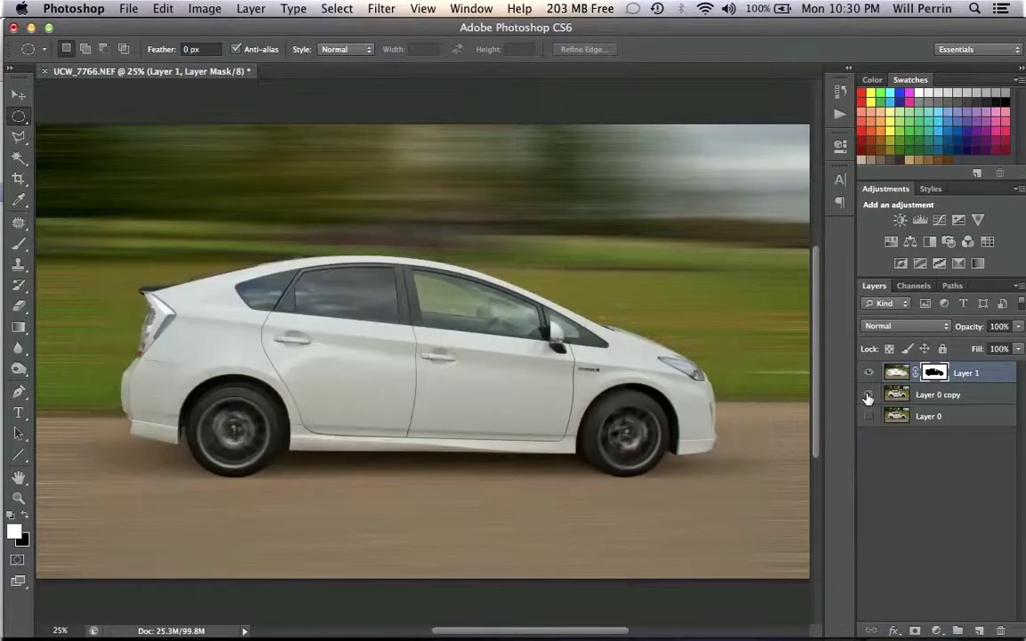
Duplicate Layer 1 with its mask four times to build up the semi-transparent blur around the car
click(896, 374)
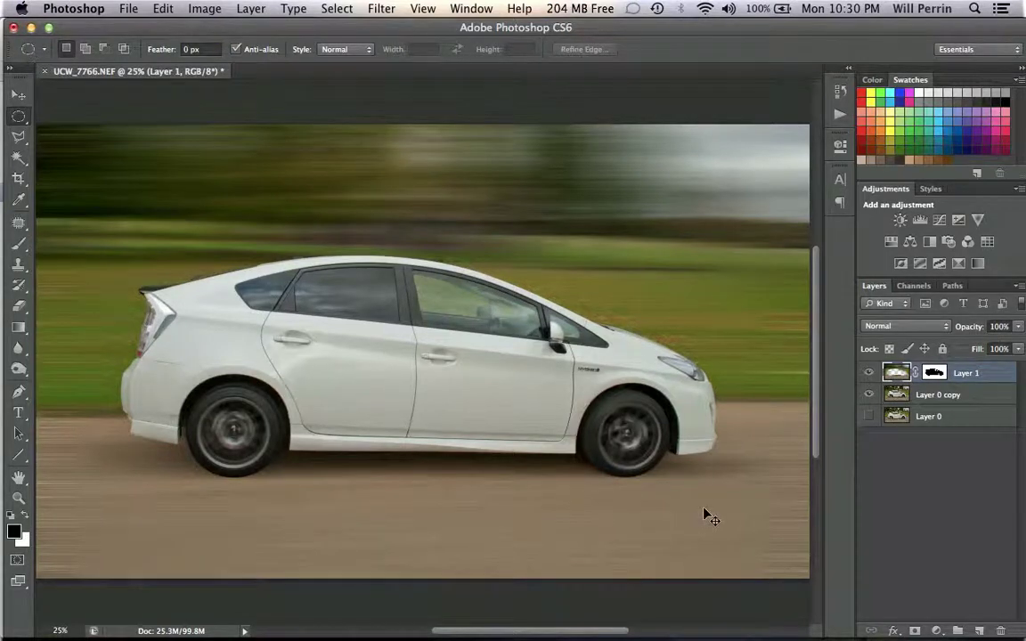
key(super+j)
key(super+j)
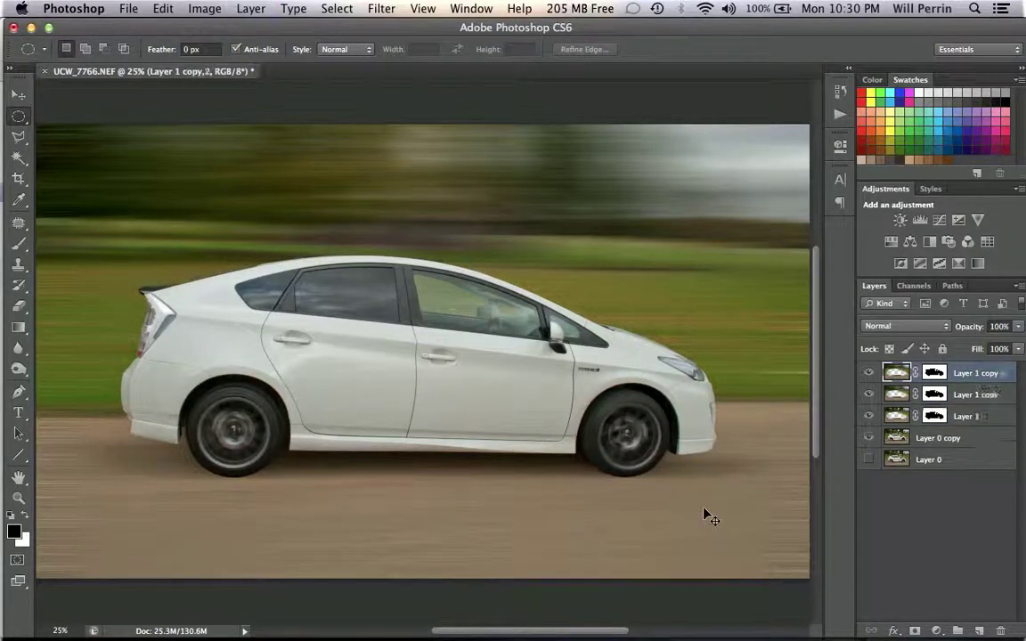
key(super+j)
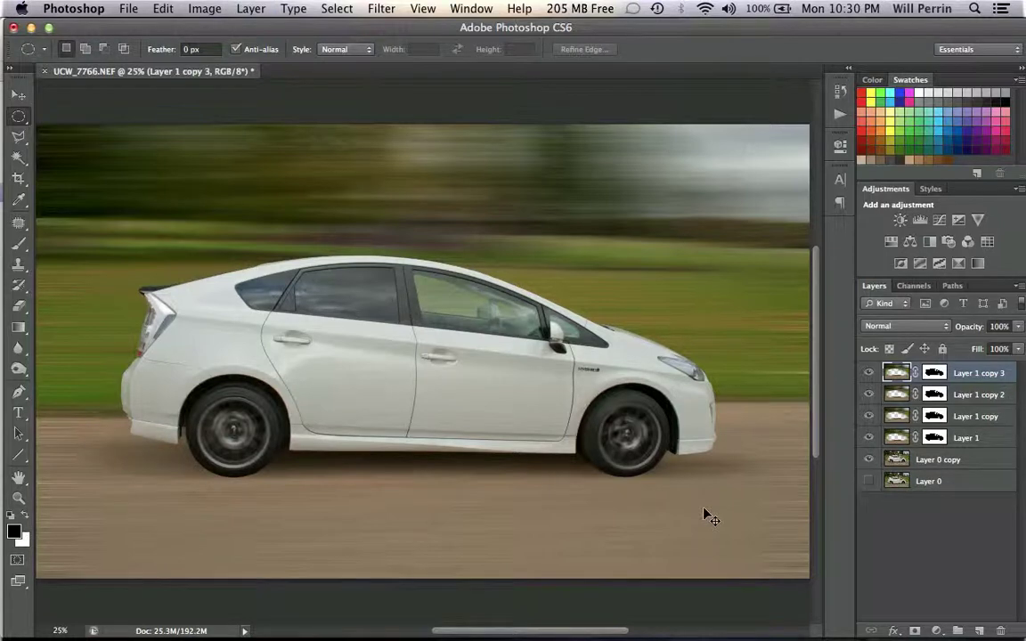
key(super+j)
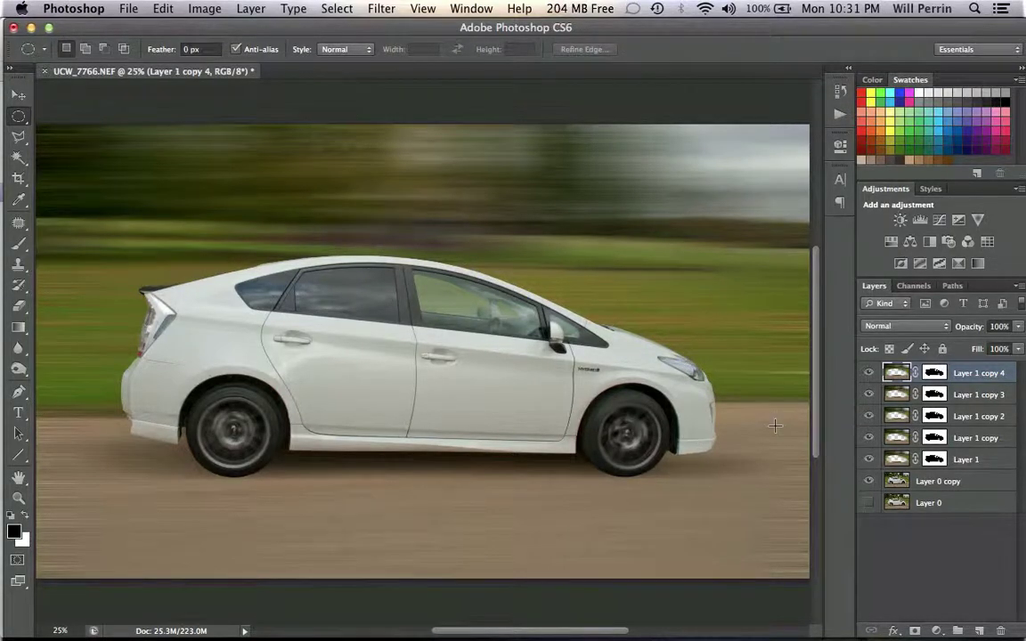
key(super+minus)
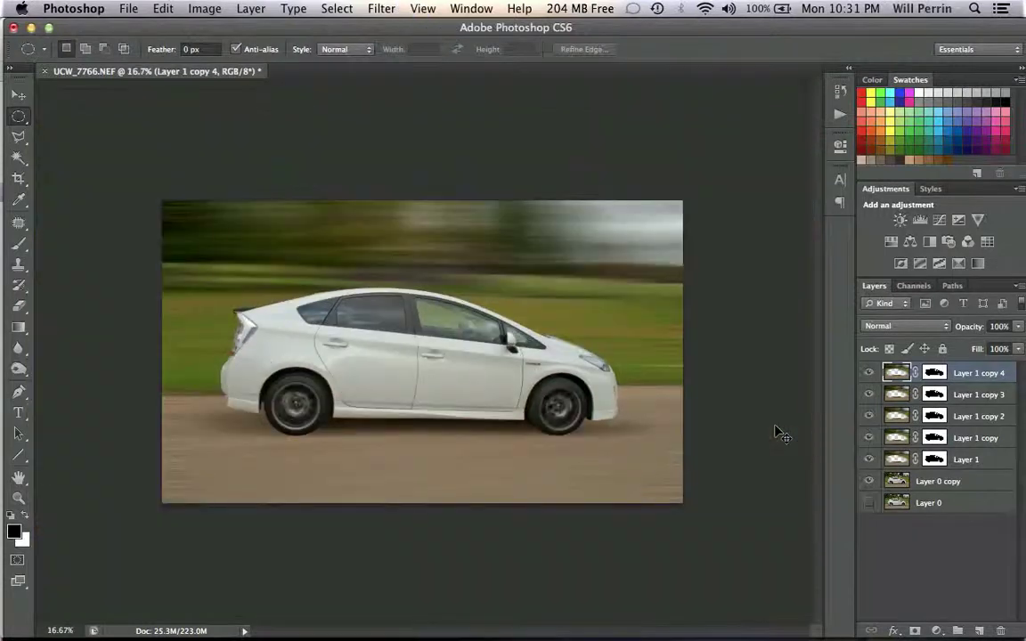
key(super+equal)
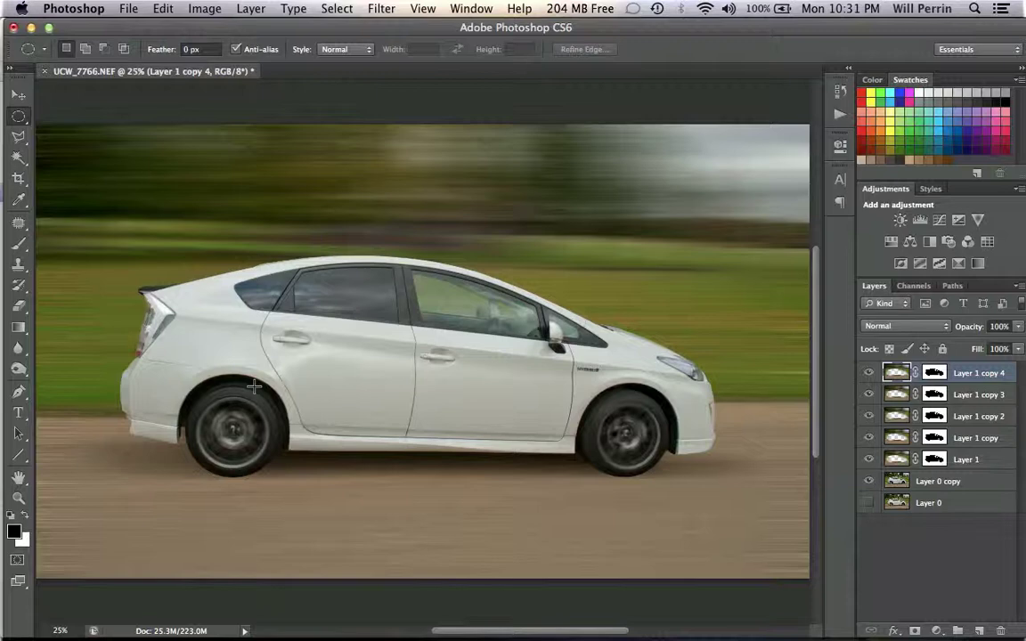
key(super+minus)
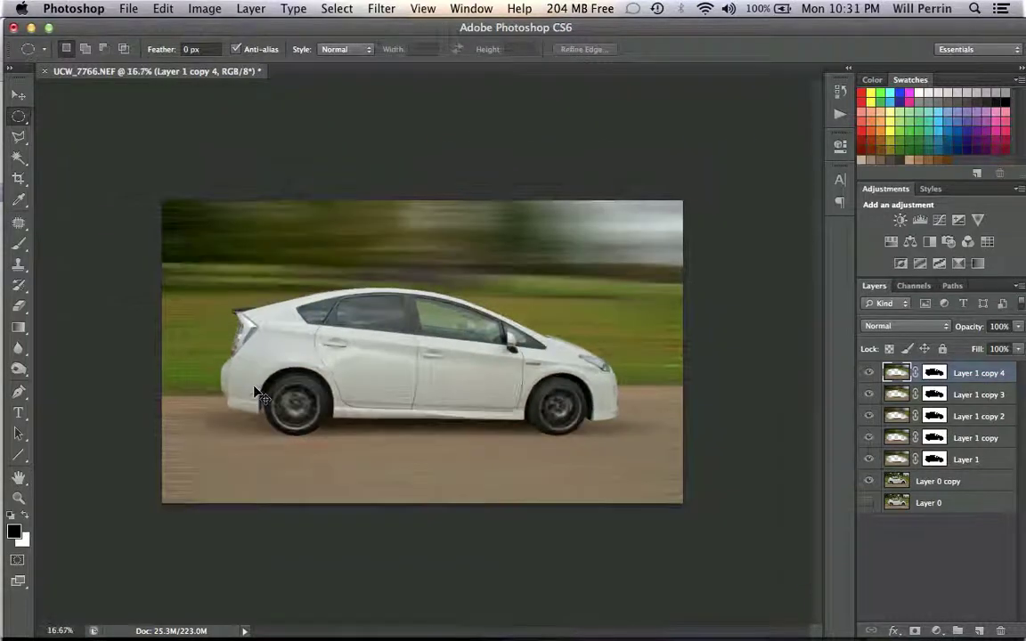
key(super+plus)
key(super+plus)
key(super+minus)
key(super+minus)
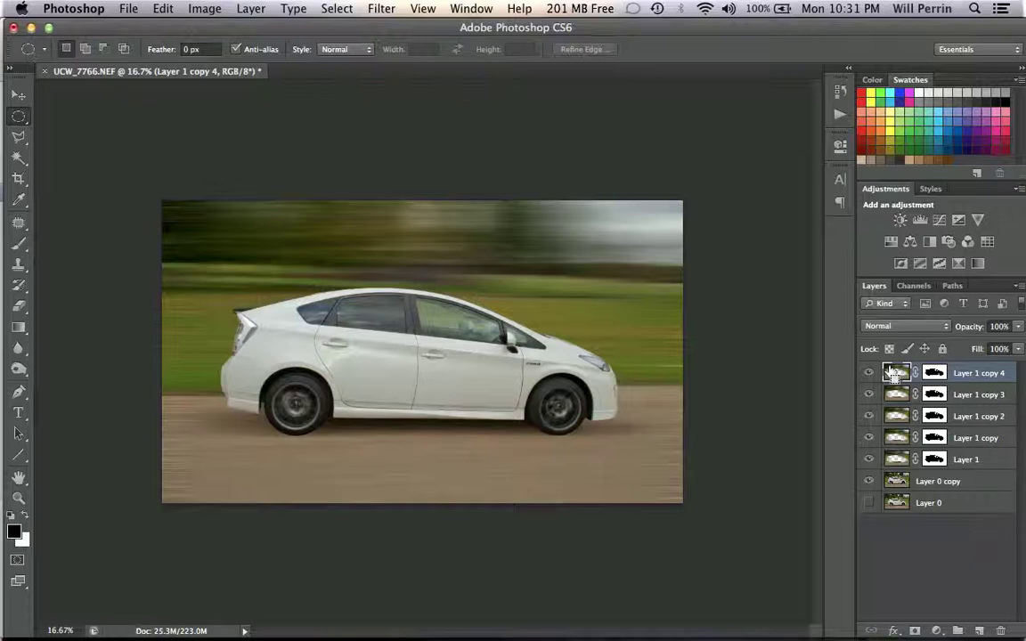
Stamp all visible layers into a new layer on top, and hide Layer 1 and its four copies
key(super+alt+shift+e)
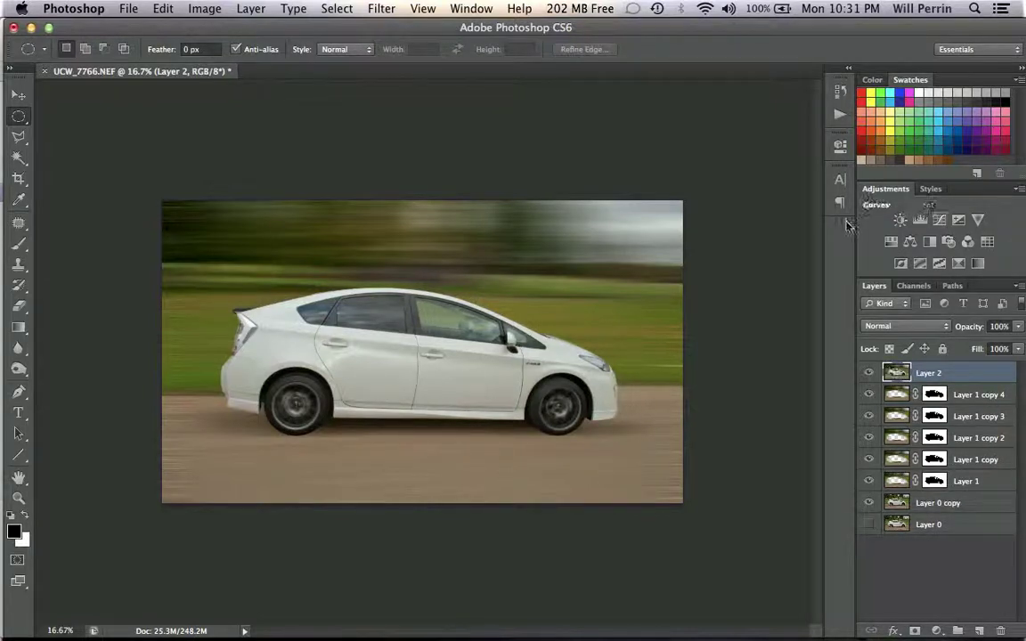
click(869, 397)
click(869, 416)
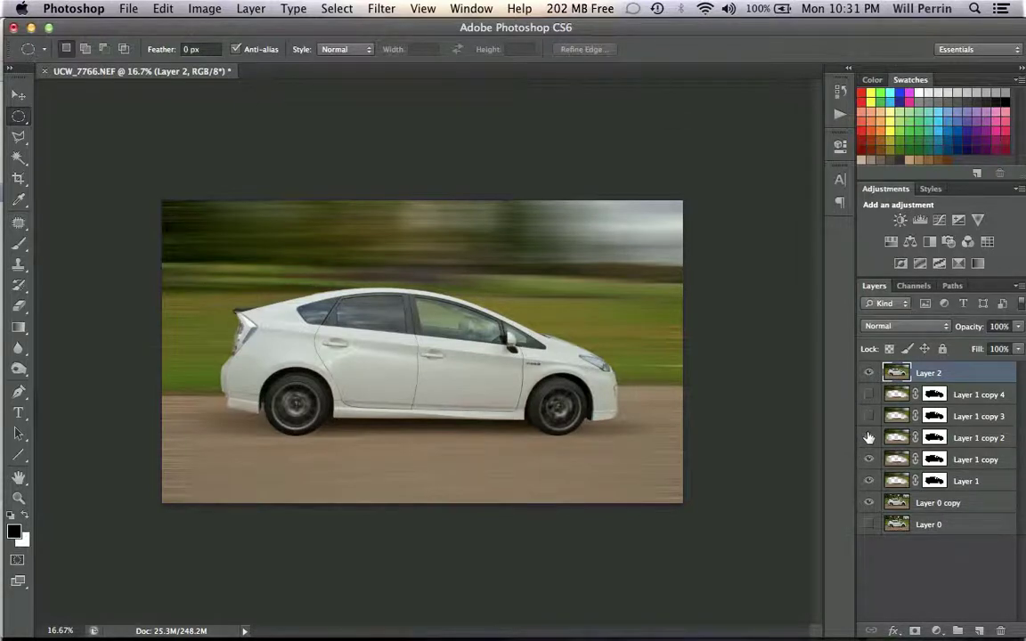
click(869, 438)
click(869, 460)
Delete Layer 1 and its four copies, leaving the merged Layer 2 as the active layer
click(895, 394)
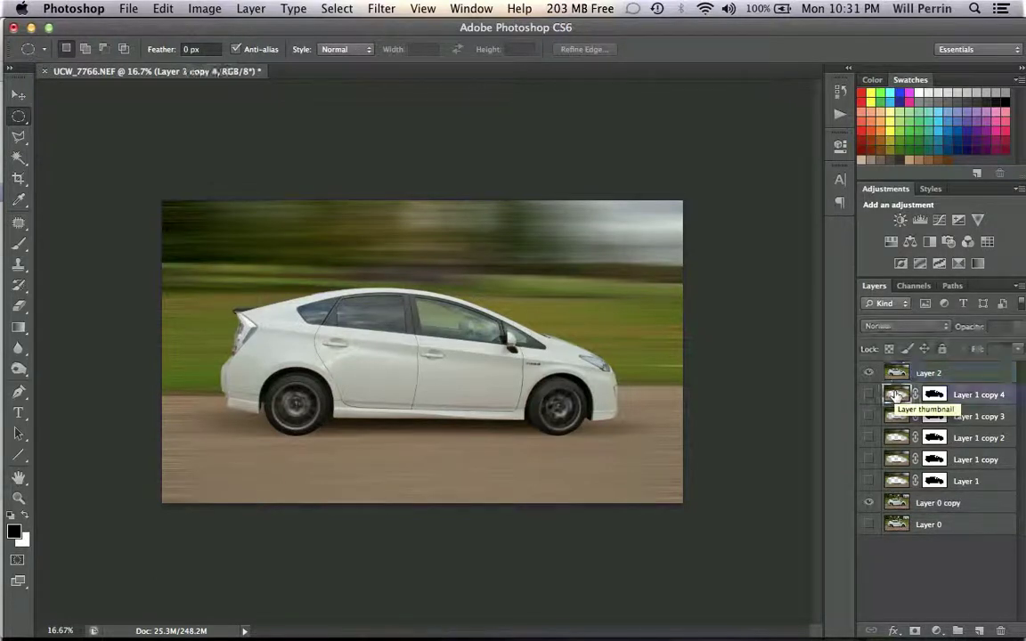
shift+click(897, 481)
drag(898, 481, 1001, 630)
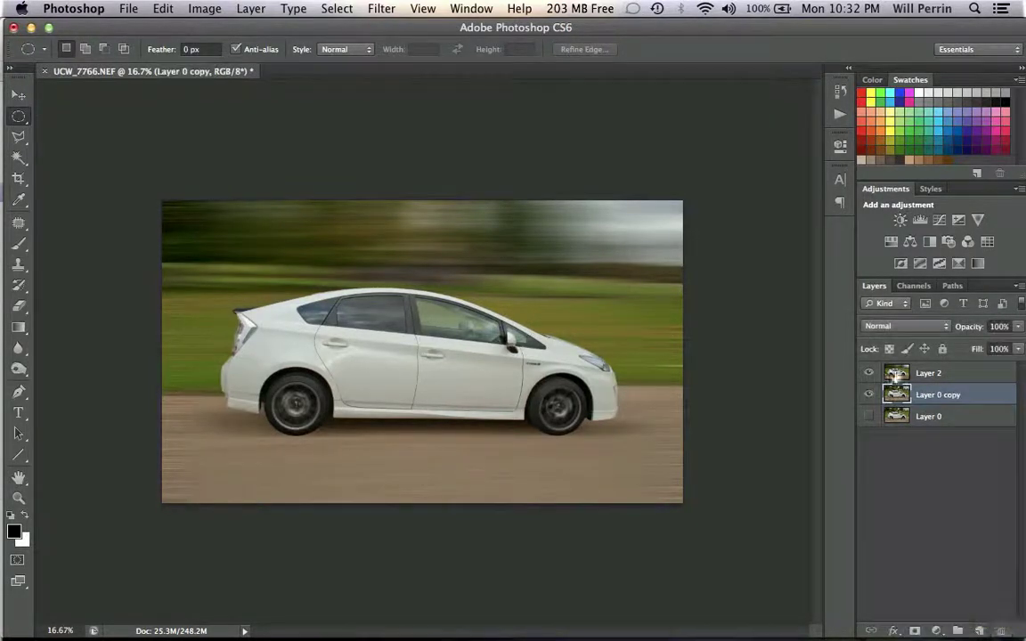
click(897, 374)
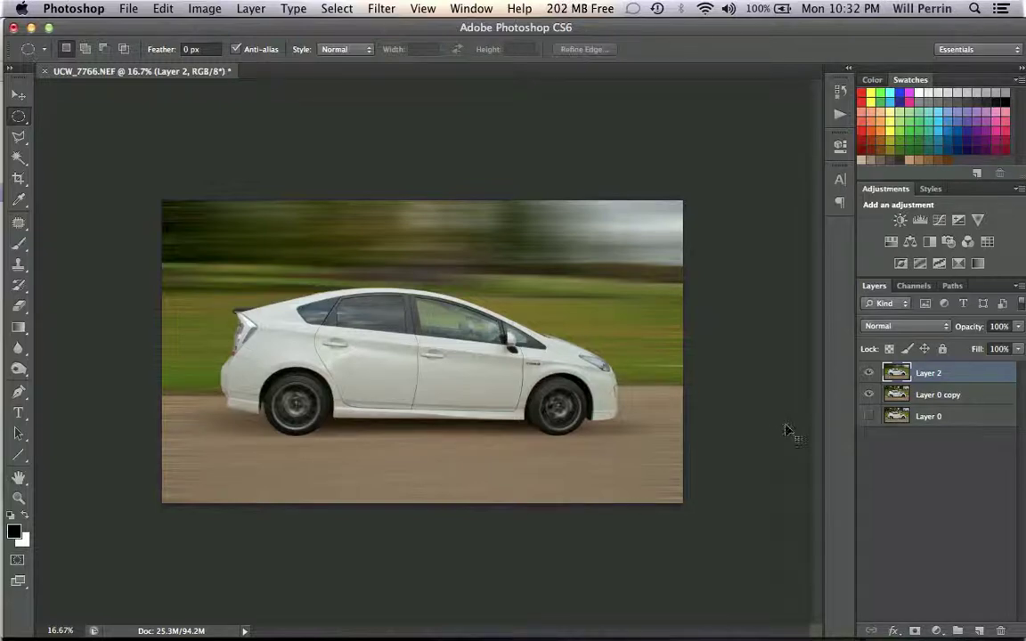
Duplicate Layer 2 and apply a Gaussian Blur with a 103.1-pixel radius to the copy
key(super+j)
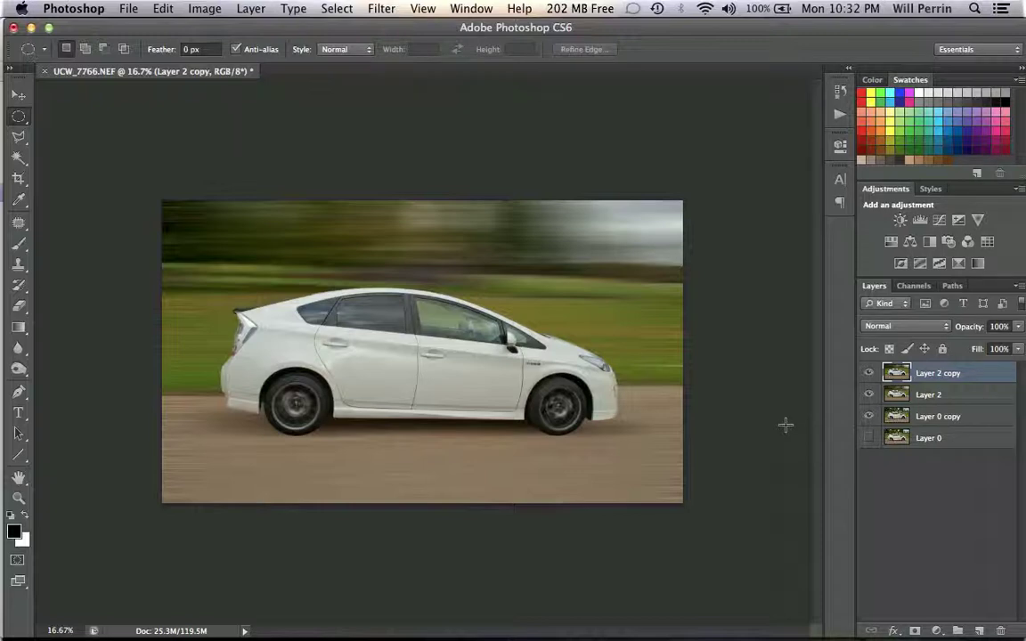
click(381, 9)
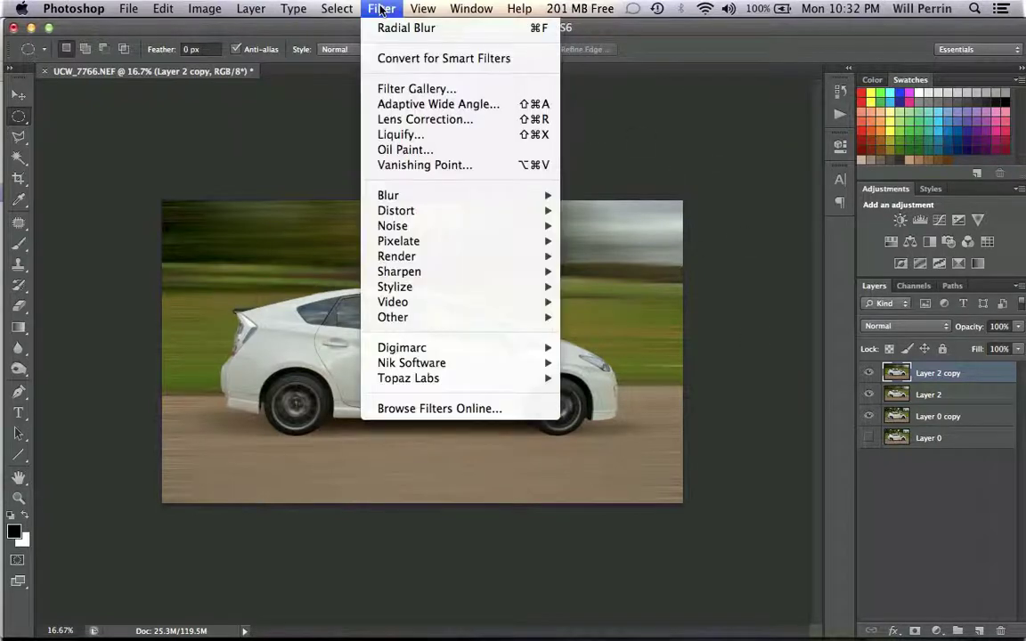
mouse_move(419, 197)
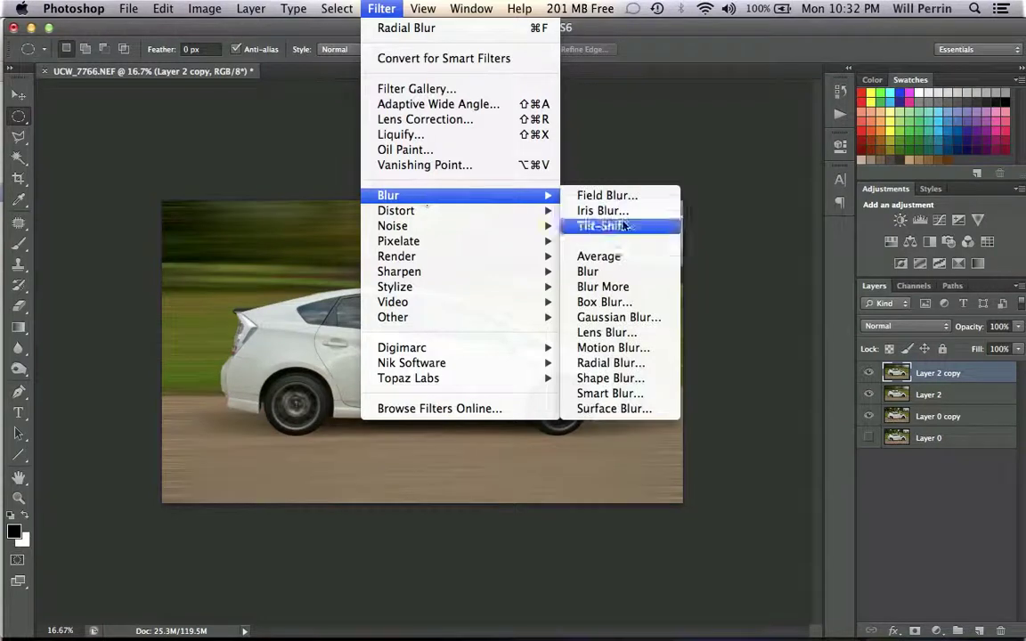
click(630, 318)
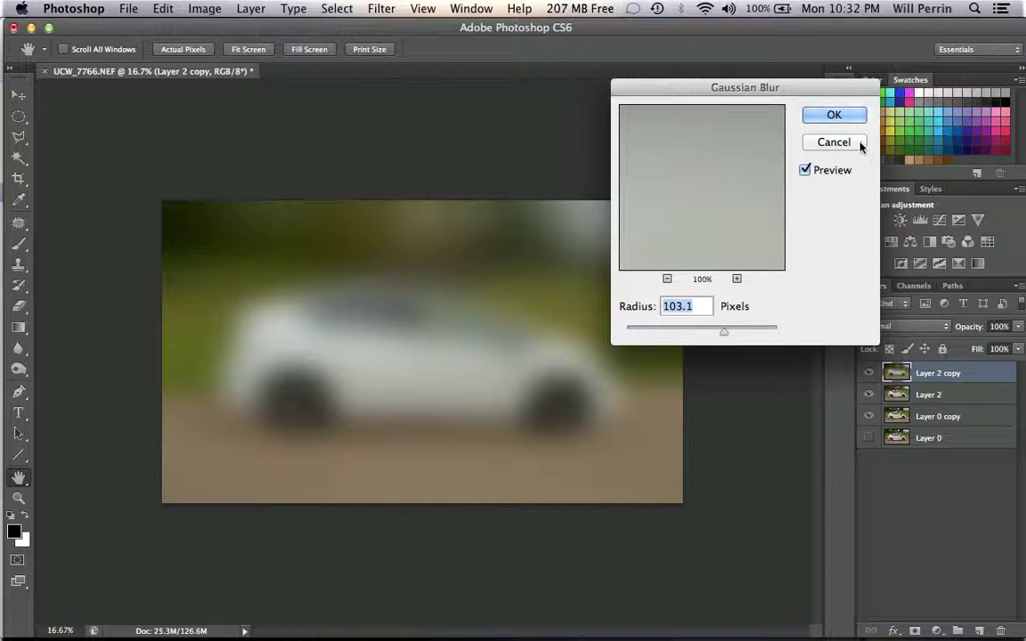
click(837, 118)
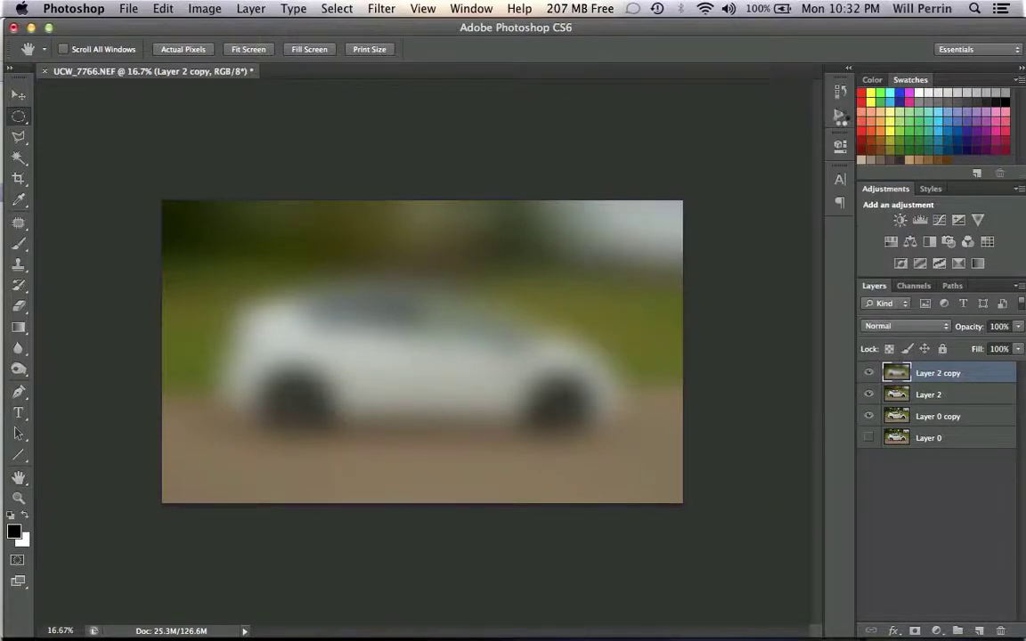
Set the blurred Layer 2 copy's blend mode to Overlay, and toggle it and Layer 2 off and on to compare with the original
click(948, 330)
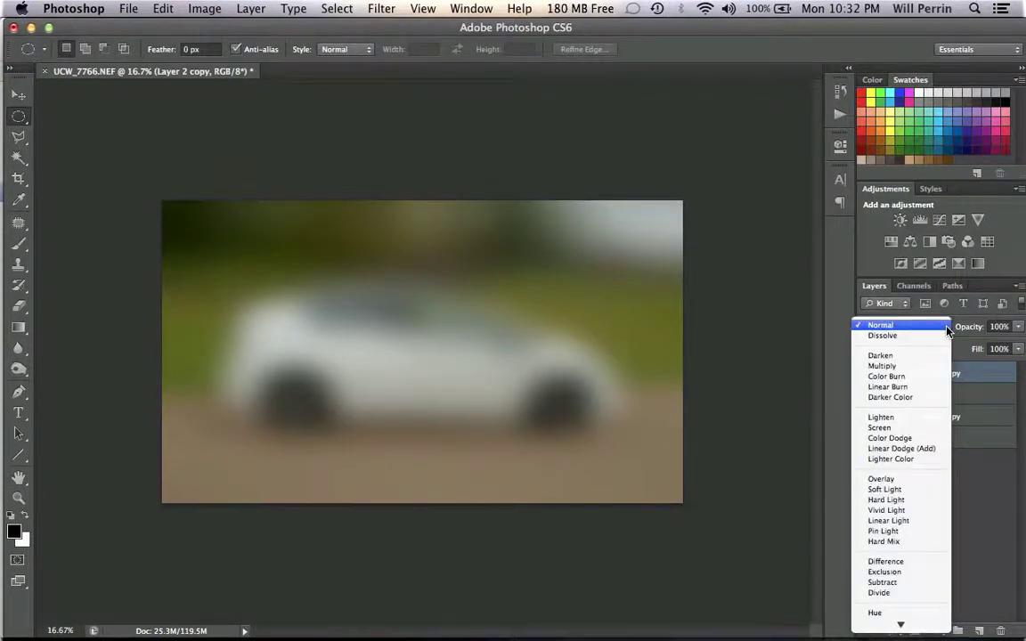
click(894, 481)
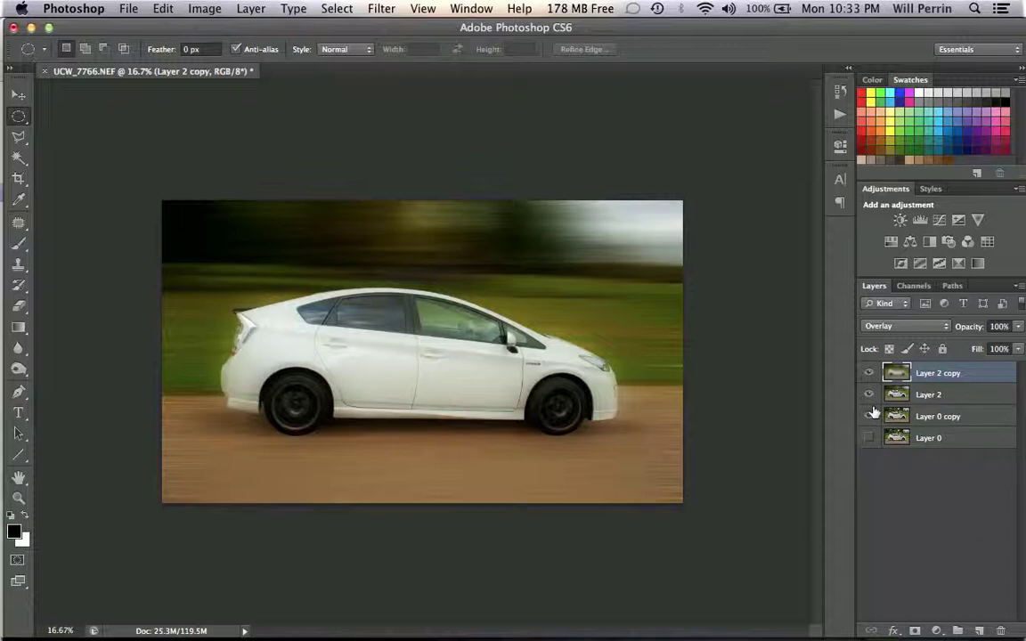
click(868, 374)
click(869, 395)
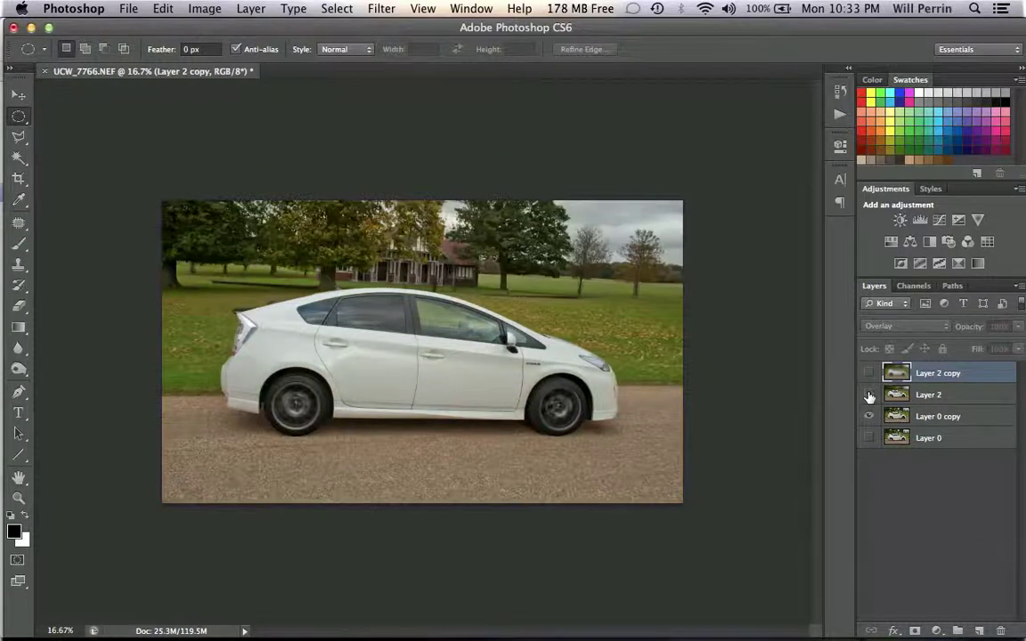
click(870, 394)
click(869, 373)
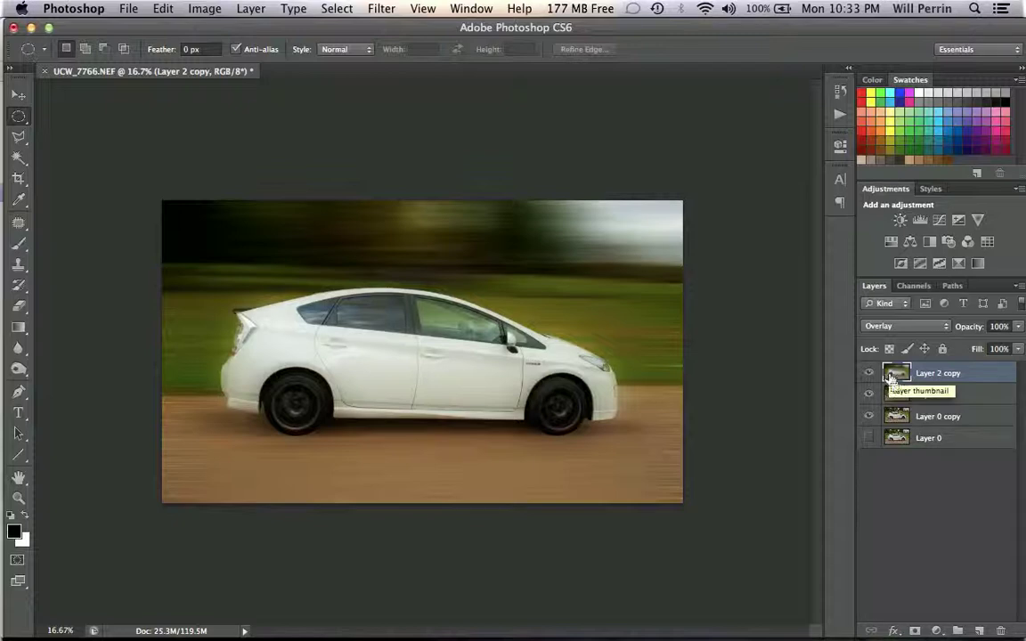
Stamp all visible layers into a new layer on top and delete Layer 2 copy
key(super+alt+shift+e)
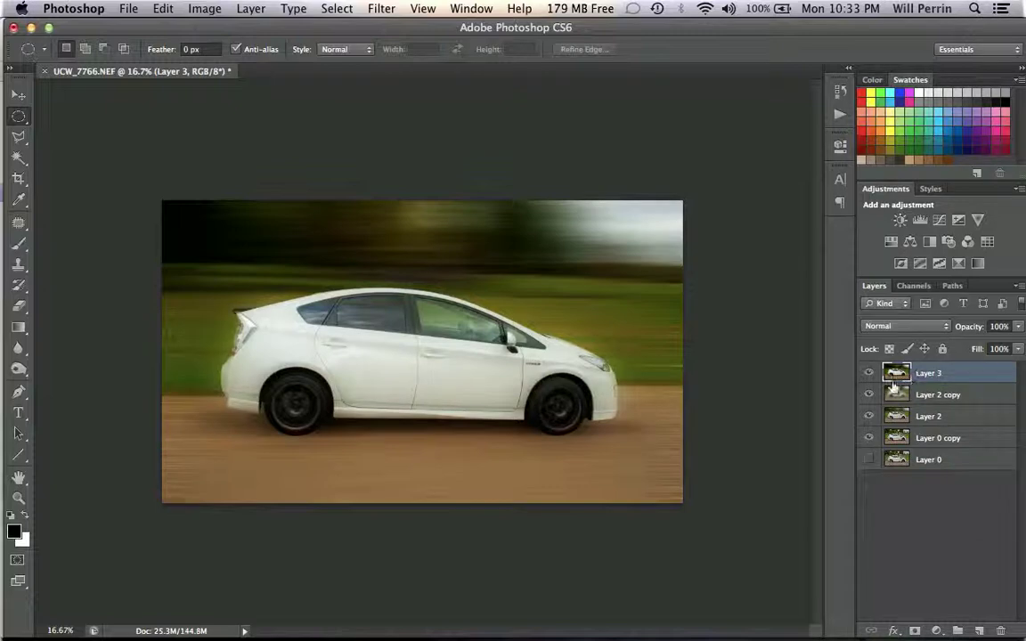
click(870, 394)
drag(916, 395, 1000, 630)
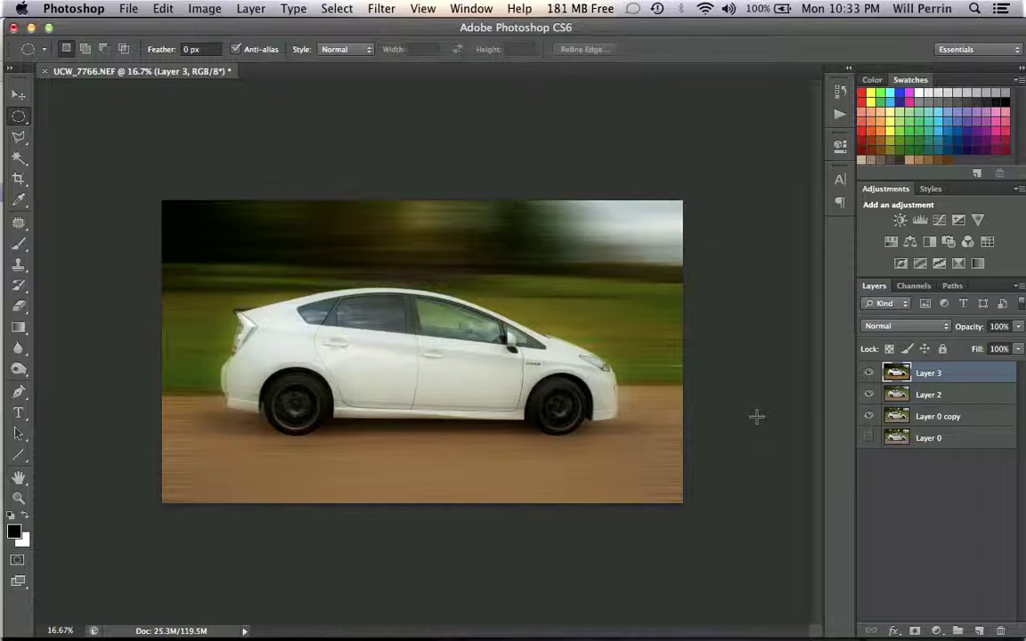
Hide Layer 2 and Layer 0 copy, and turn Layer 3 black and white with a Hue/Saturation adjustment at saturation -100
click(868, 395)
click(869, 416)
click(190, 9)
mouse_move(196, 58)
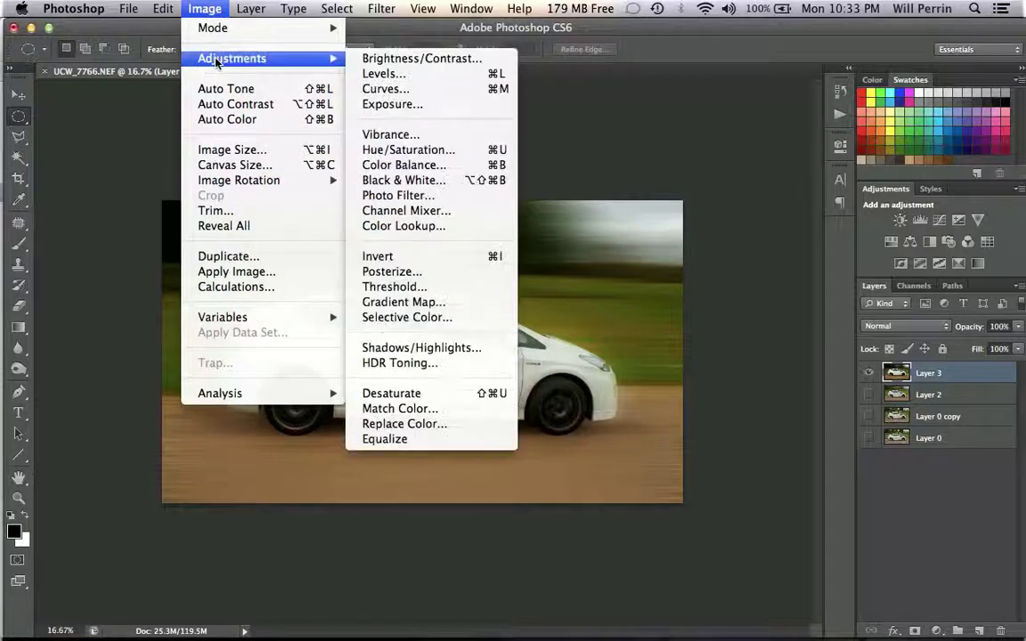
click(432, 150)
drag(797, 491, 718, 491)
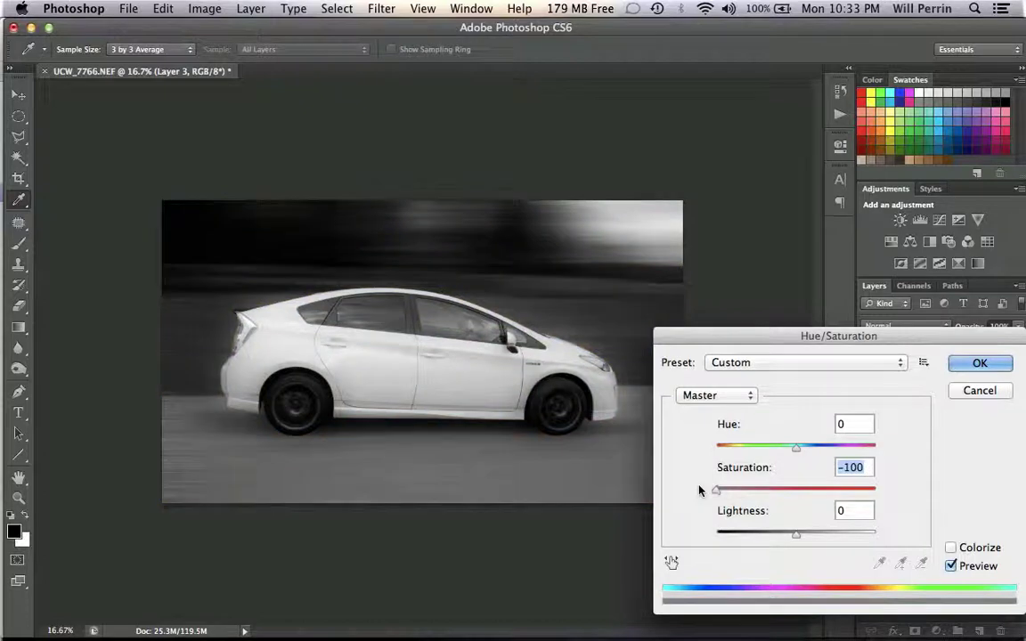
click(980, 363)
key(m)
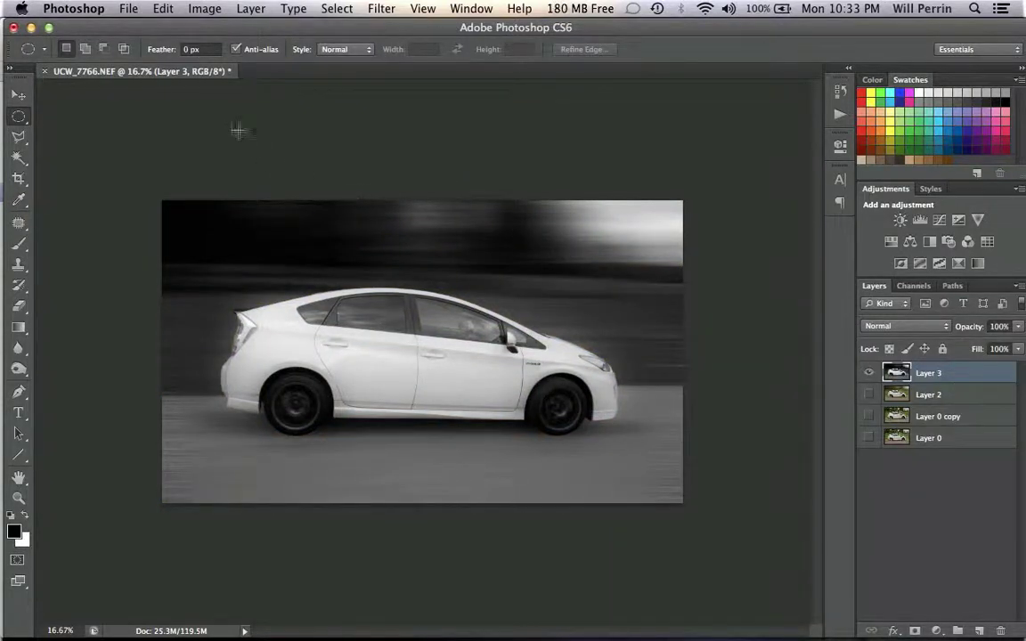
Give Layer 3 a sepia tone with Color Balance midtones at +17 red, 0 green and -38 toward yellow, preserving luminosity
click(194, 10)
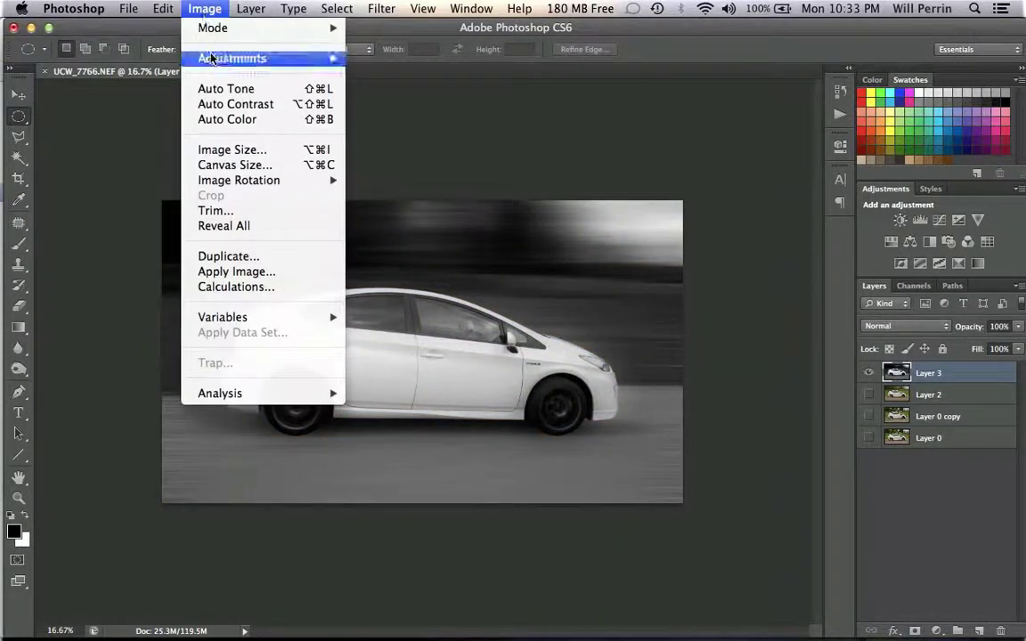
mouse_move(213, 62)
click(403, 165)
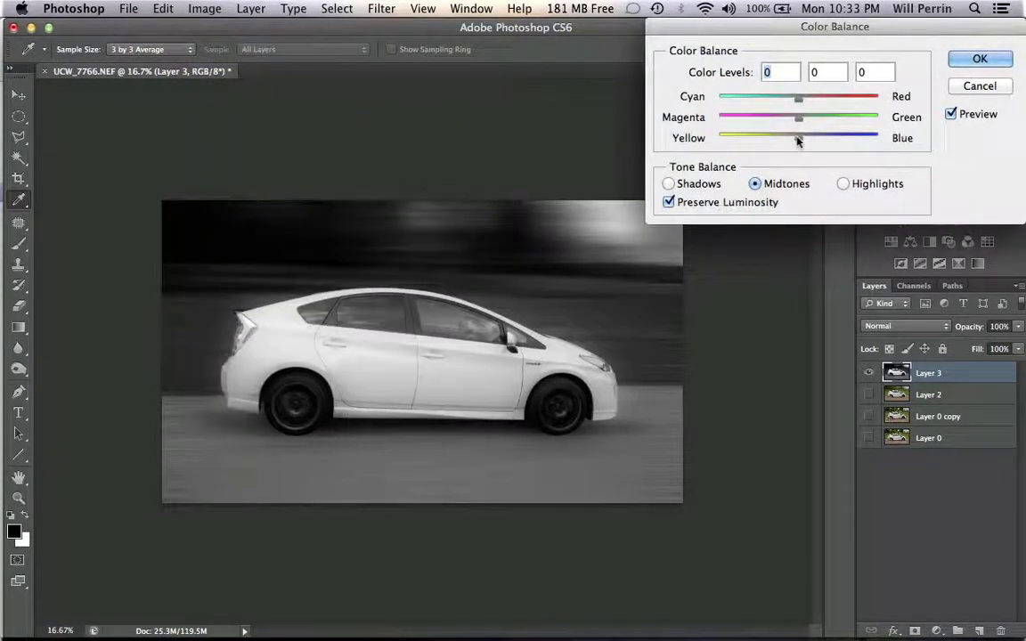
drag(800, 139, 775, 140)
drag(798, 99, 811, 104)
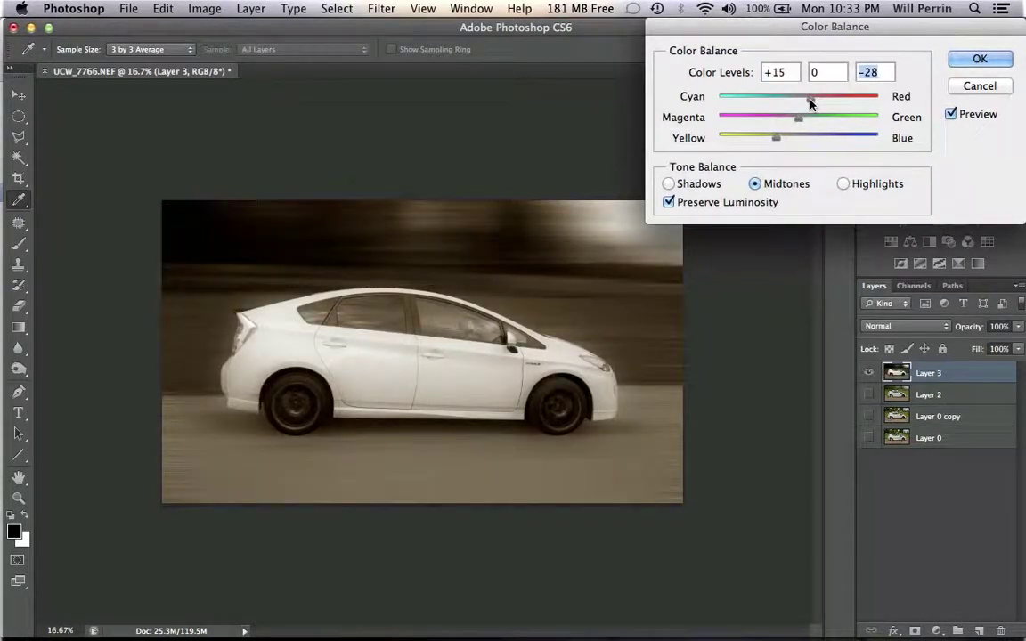
drag(777, 140, 770, 141)
drag(810, 100, 811, 104)
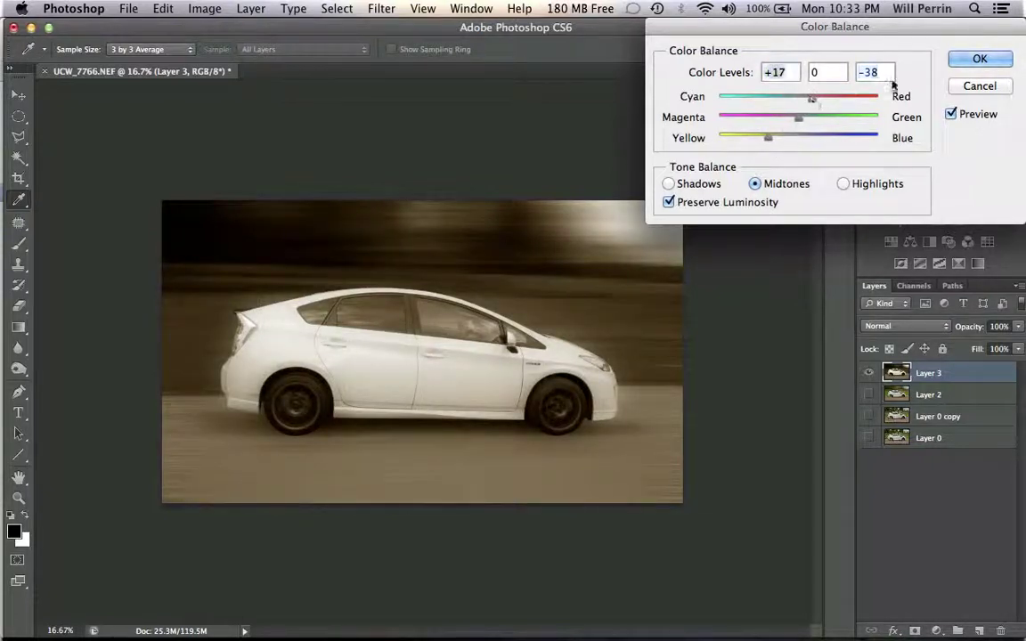
click(977, 63)
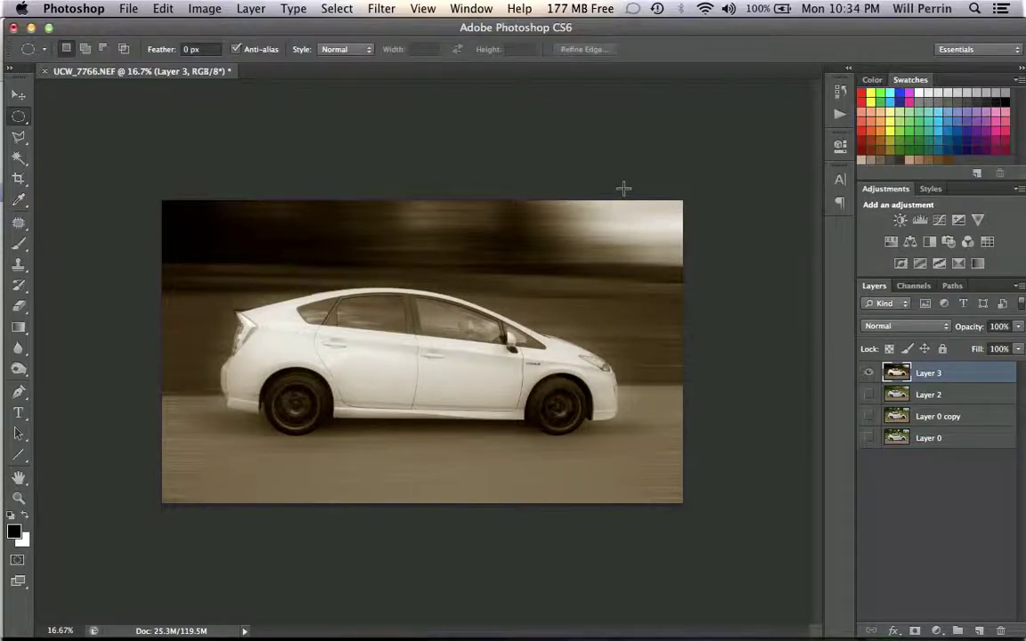